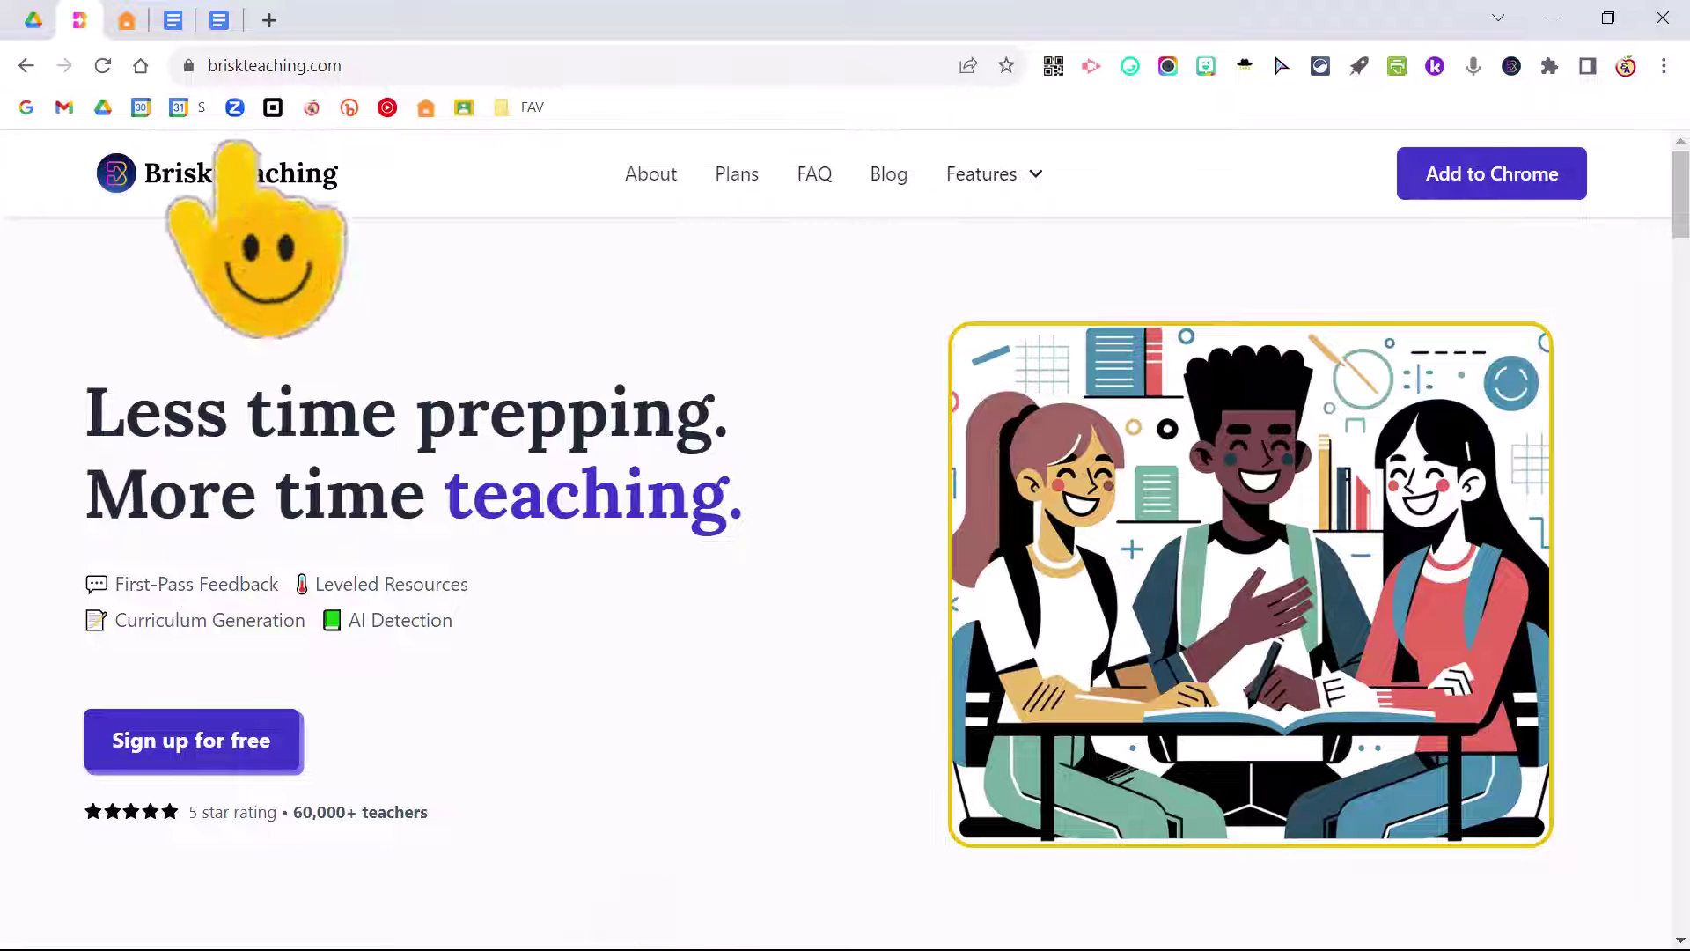
Step: Go to the DOGOnews Native American Heritage Month article and move the Brisk button higher up the page
click(128, 23)
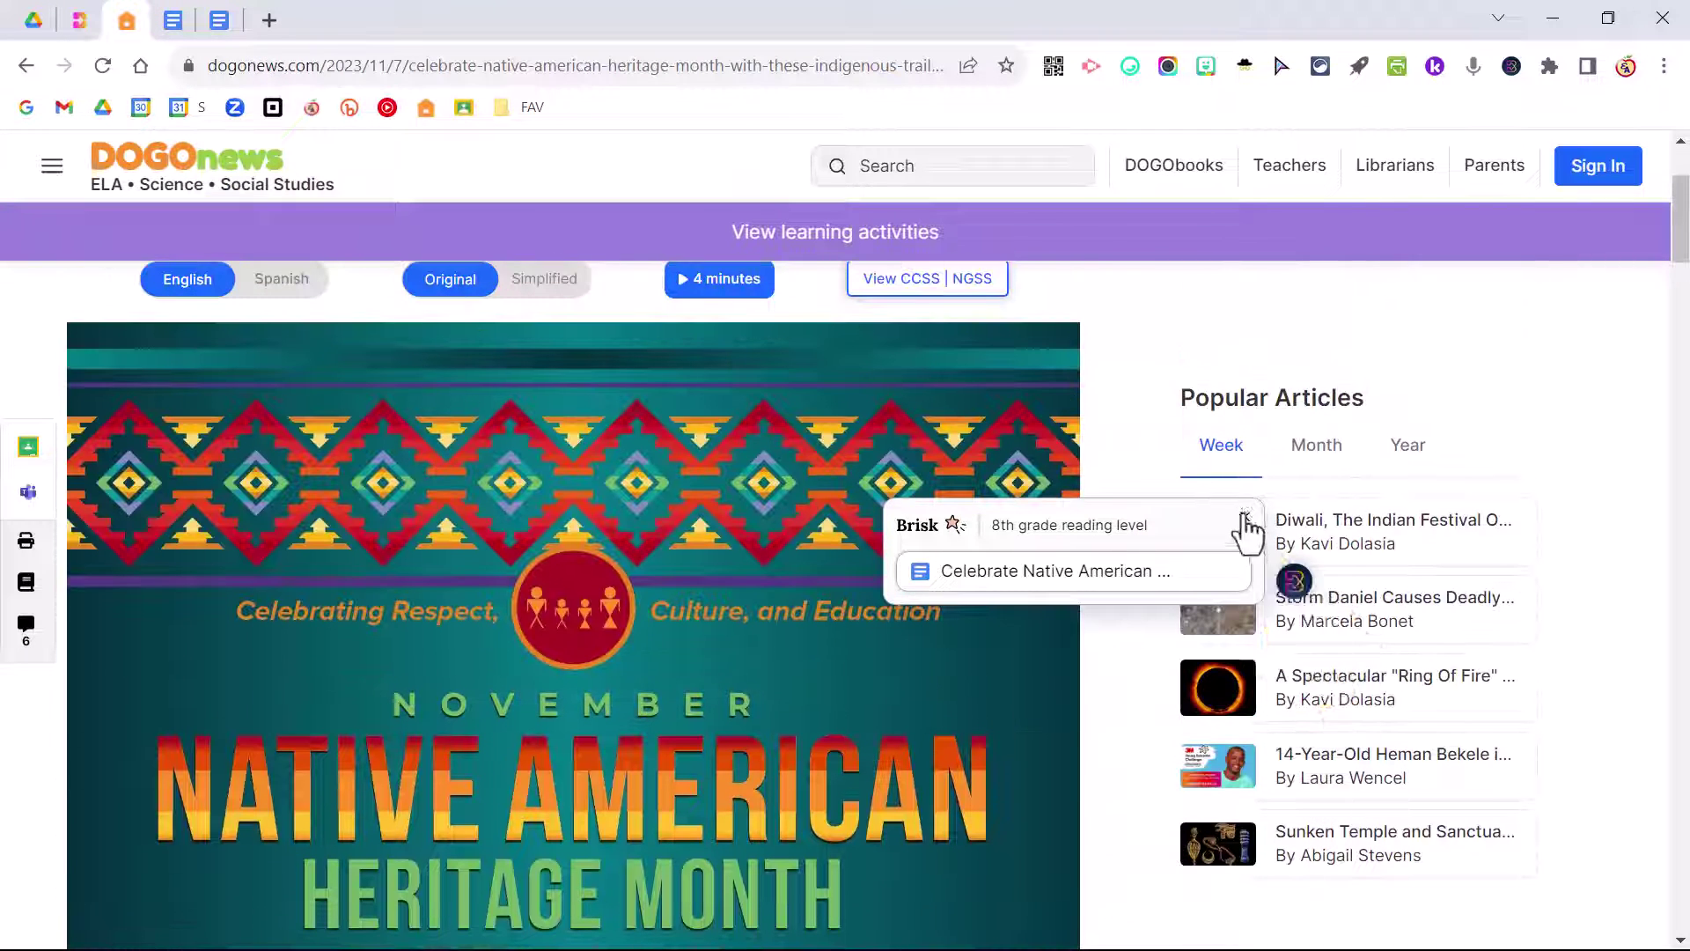
click(1244, 514)
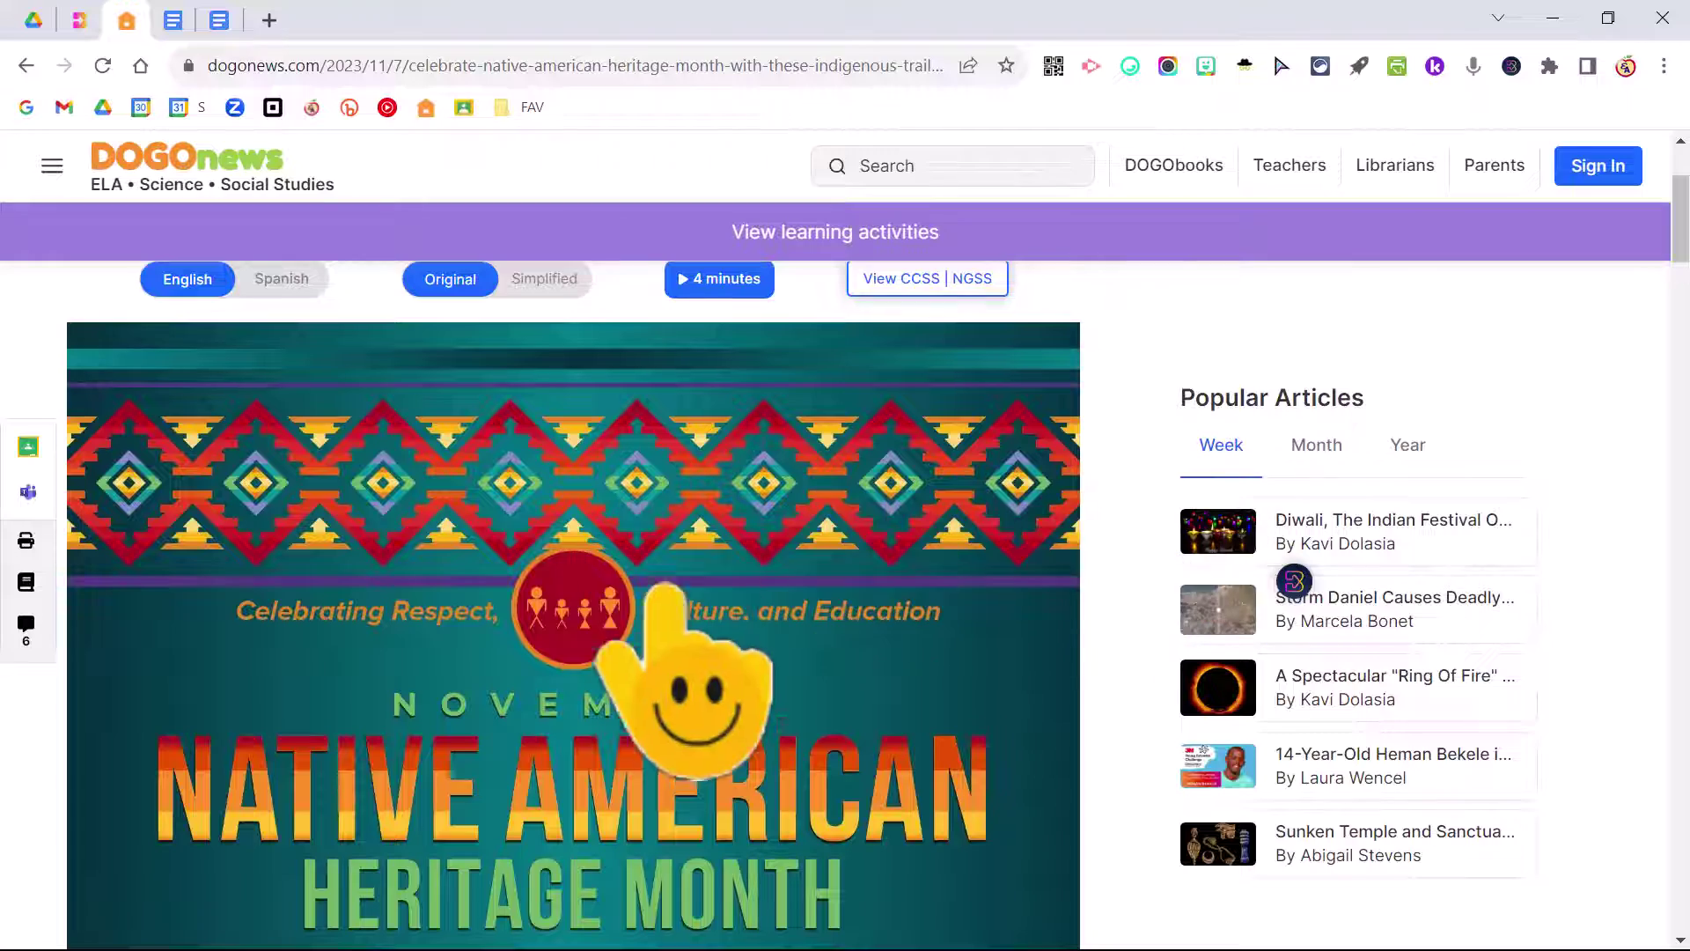
scroll(669, 616, up, 3)
scroll(669, 608, down, 7)
scroll(669, 607, up, 7)
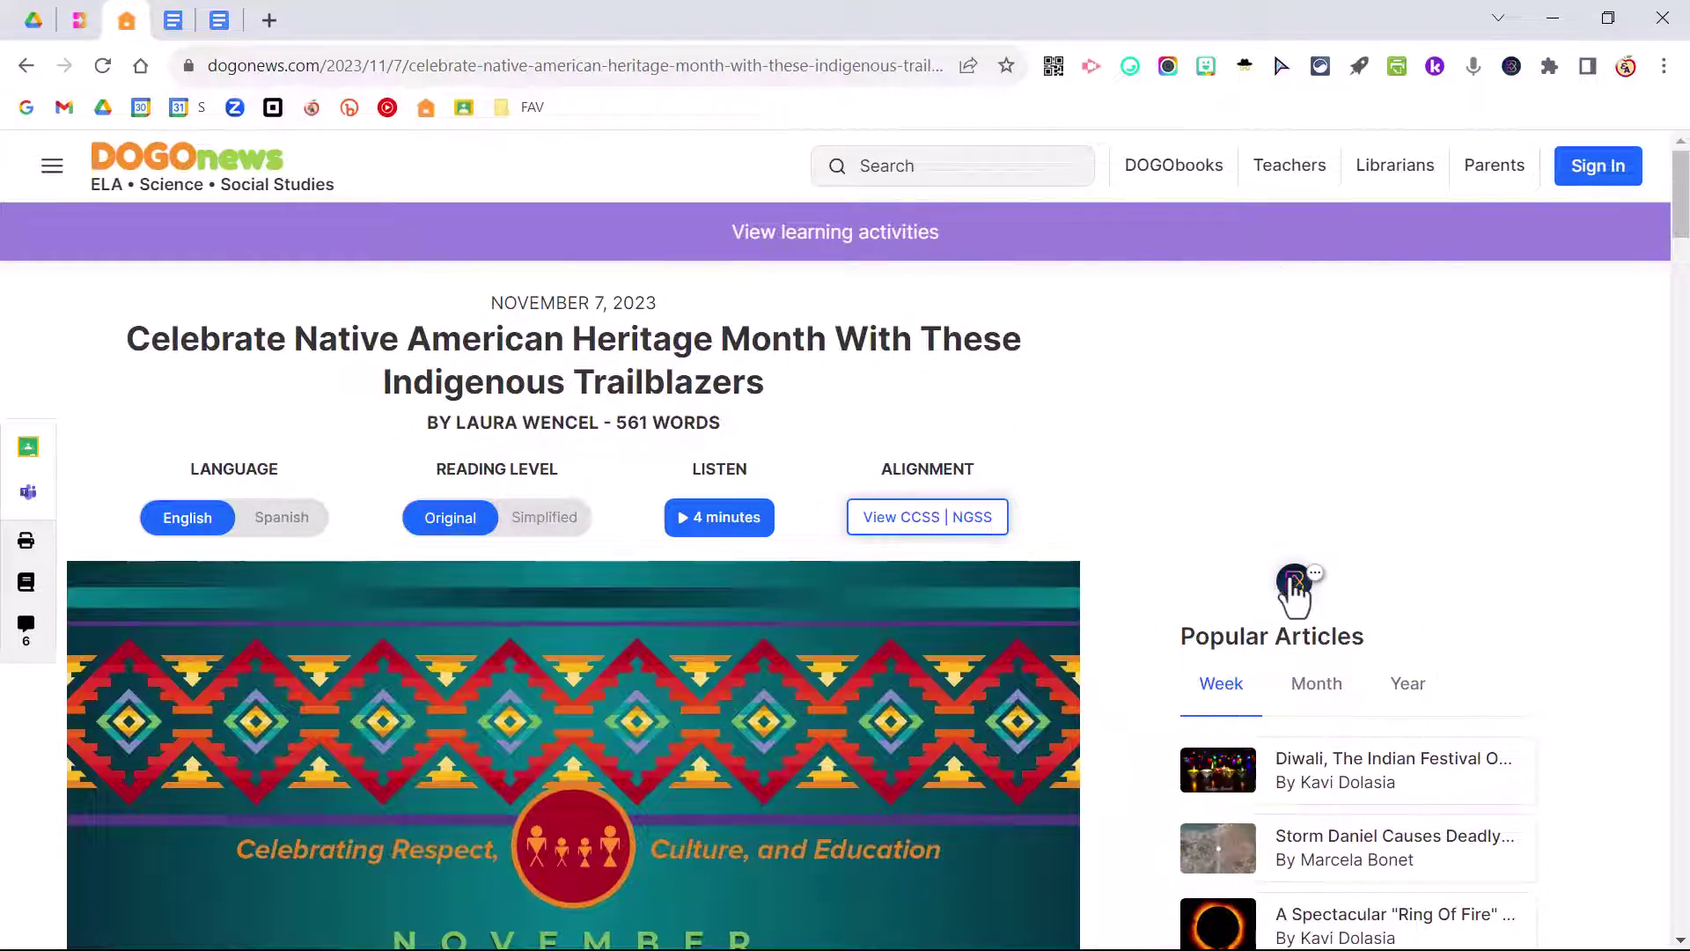
drag(1294, 581, 1584, 814)
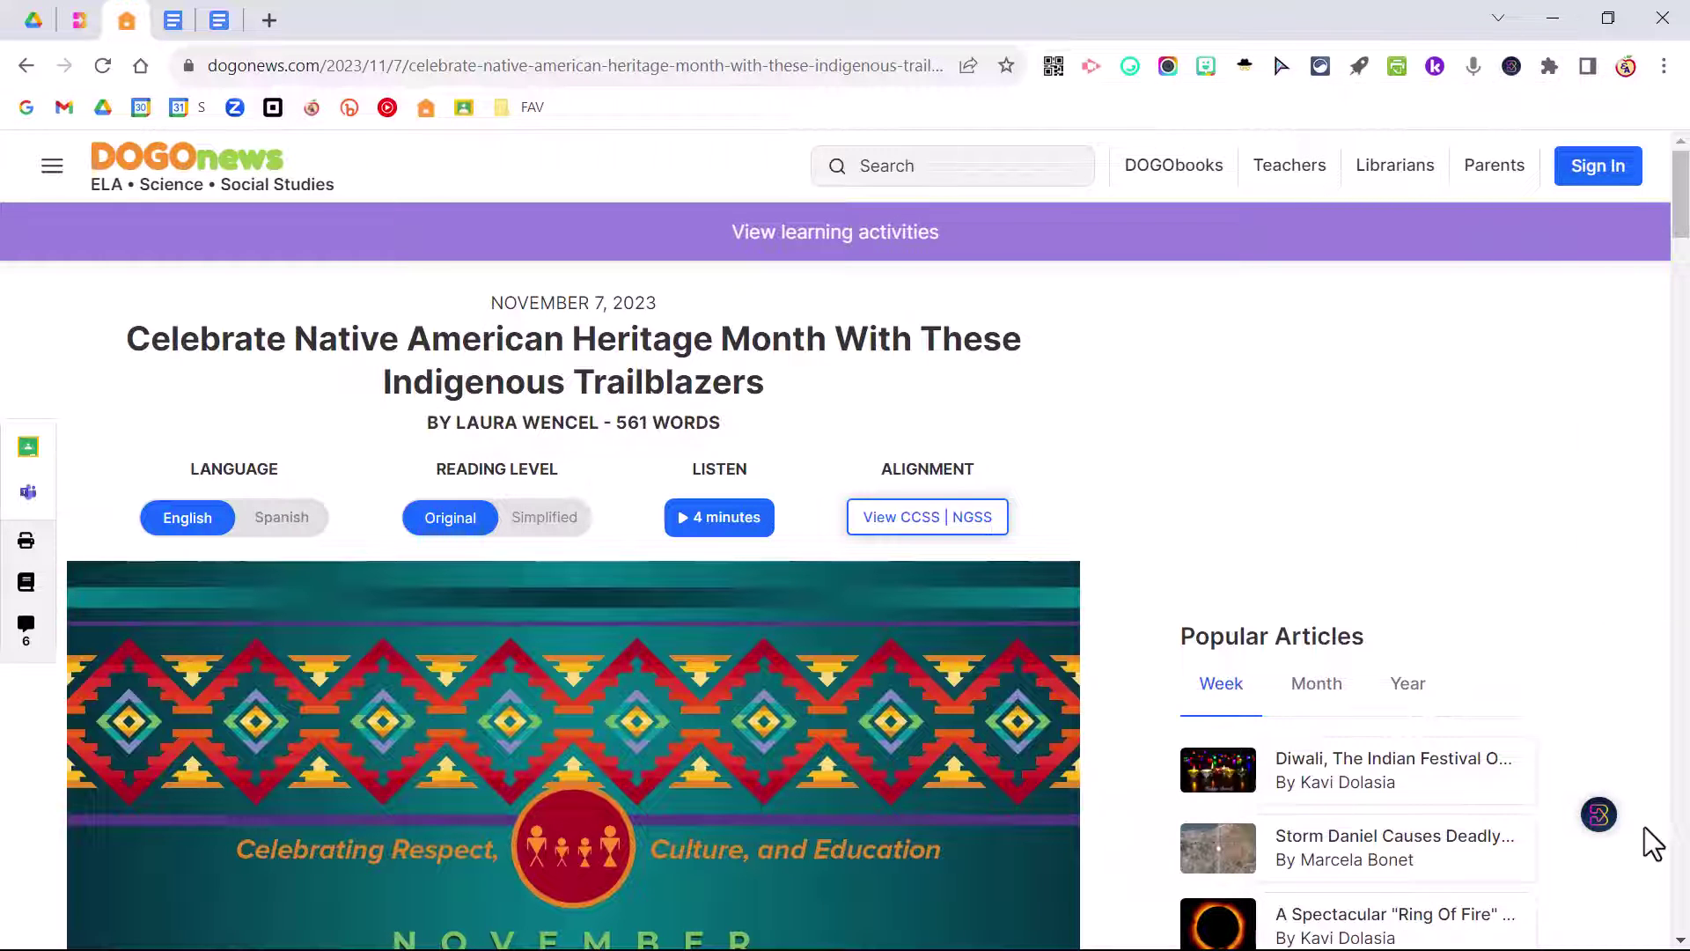
Step: Have Brisk rewrite the article at an 11th Grade reading level
click(1598, 813)
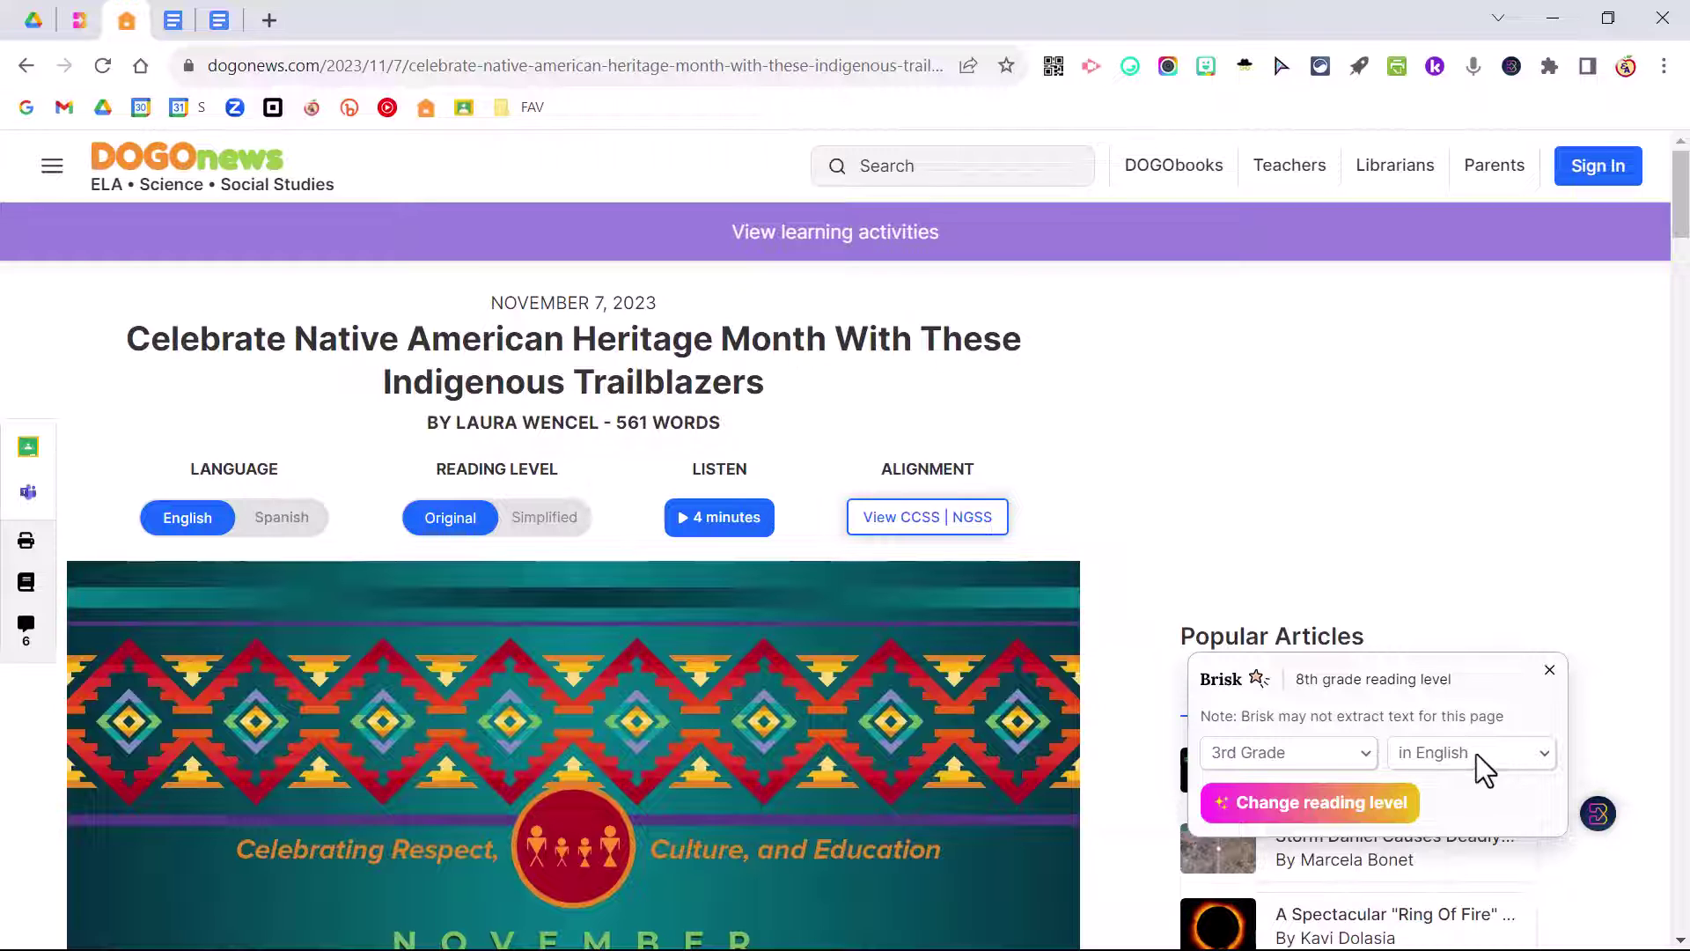
click(1260, 751)
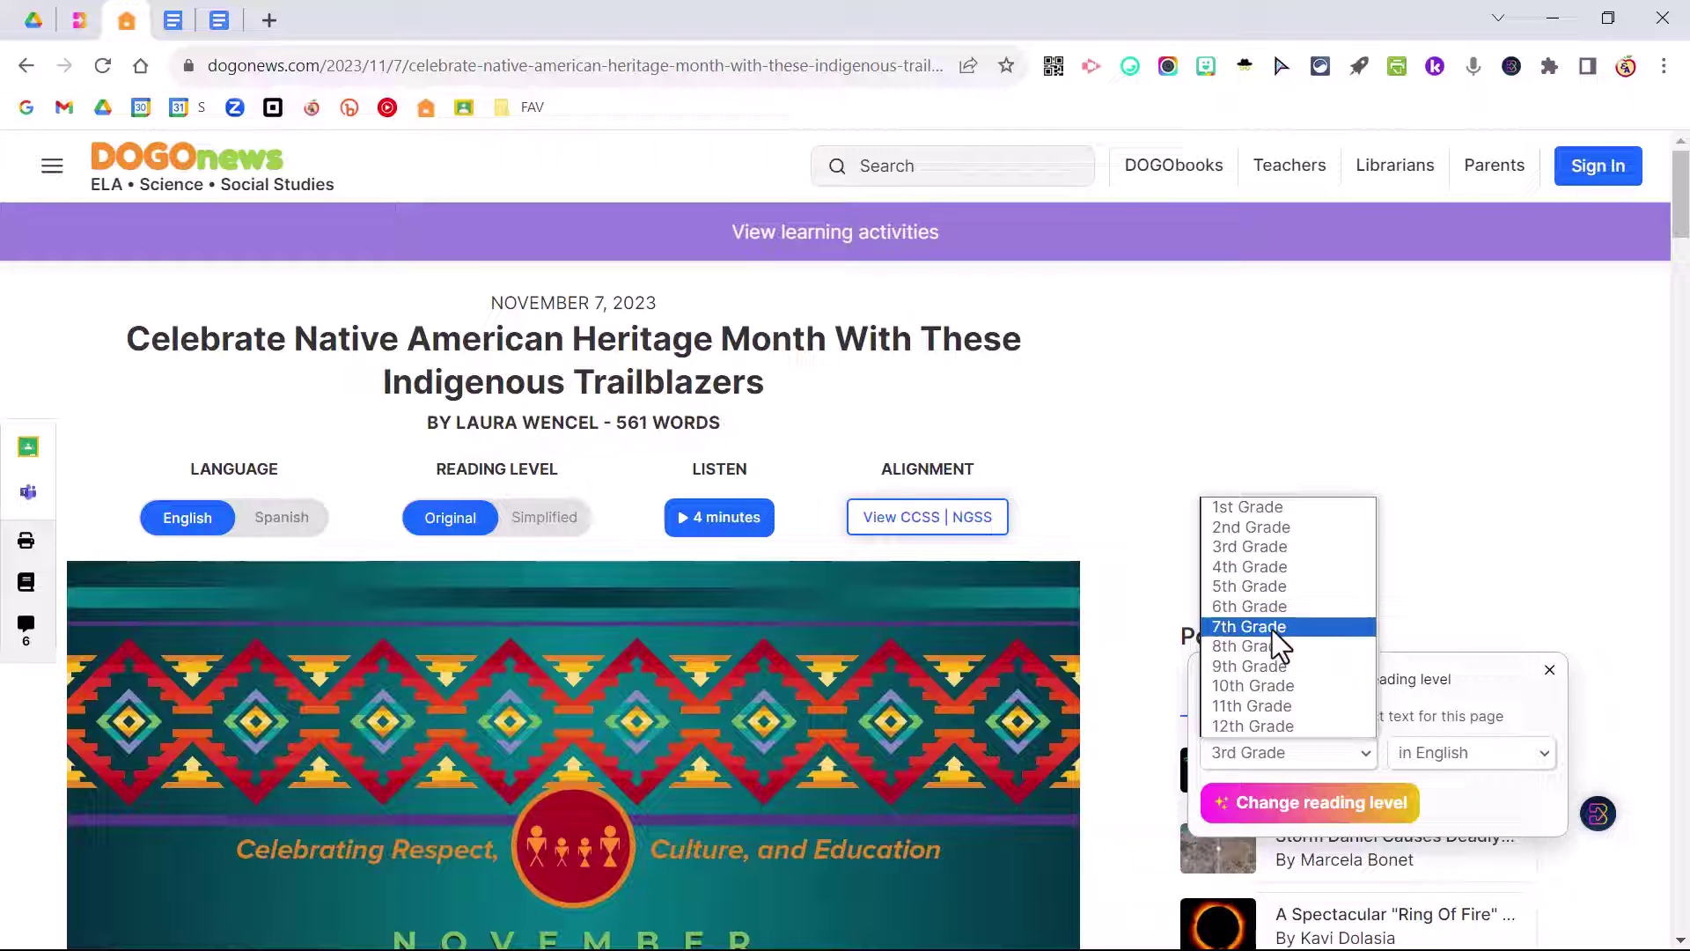
click(1253, 706)
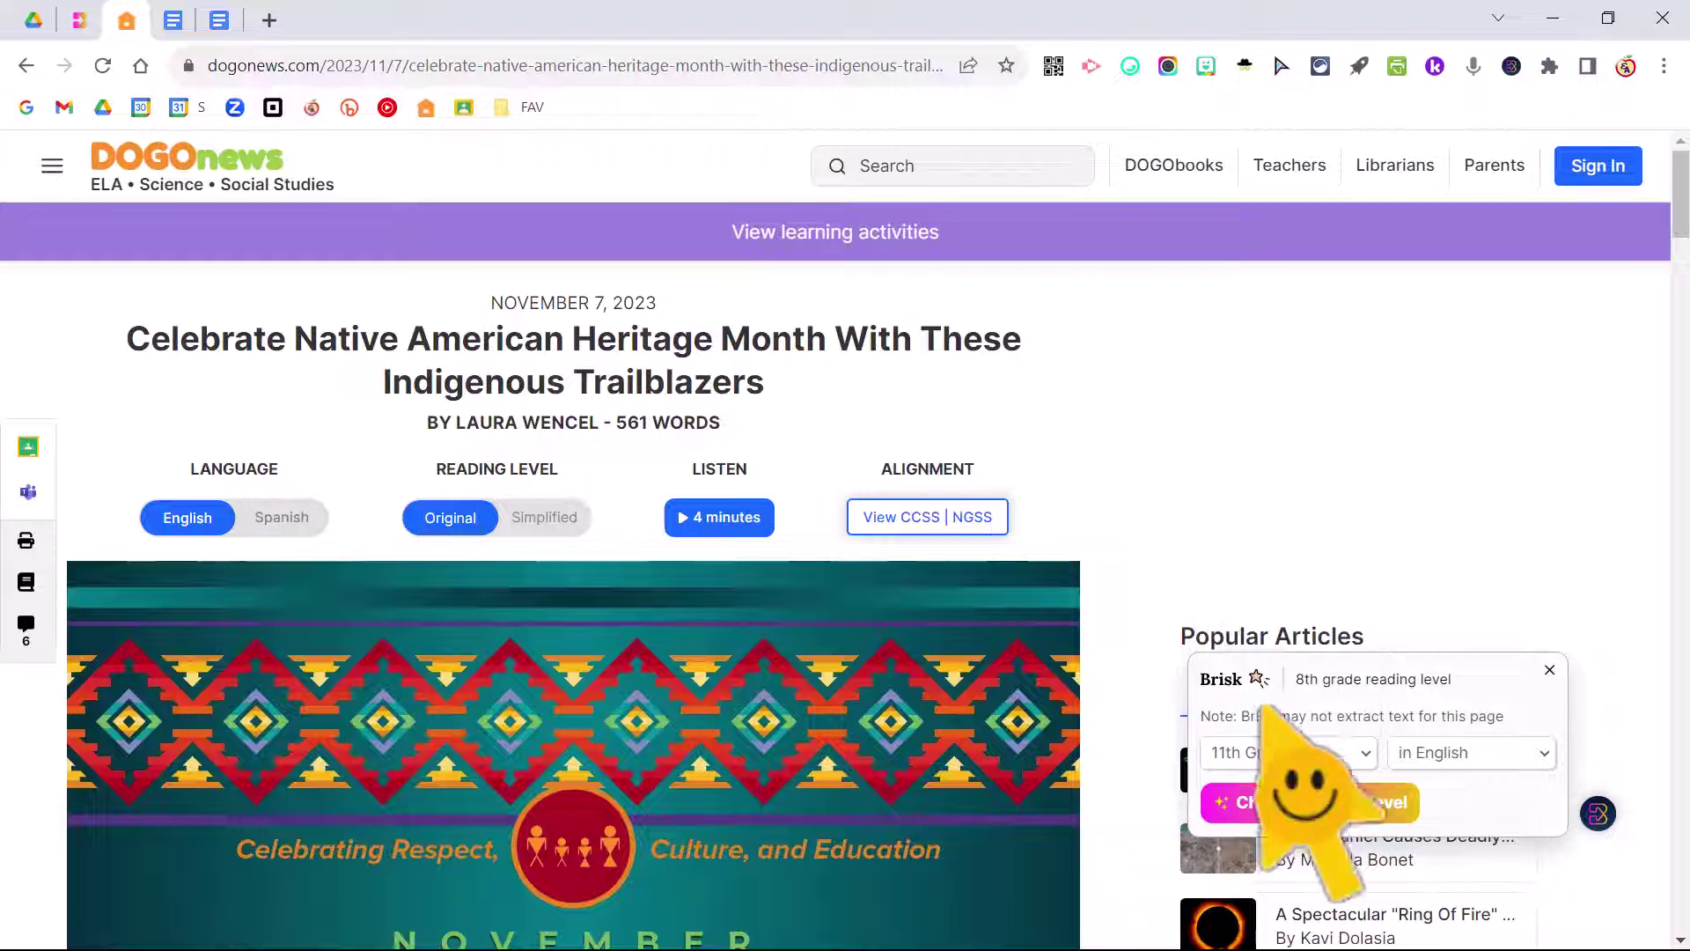
click(1286, 815)
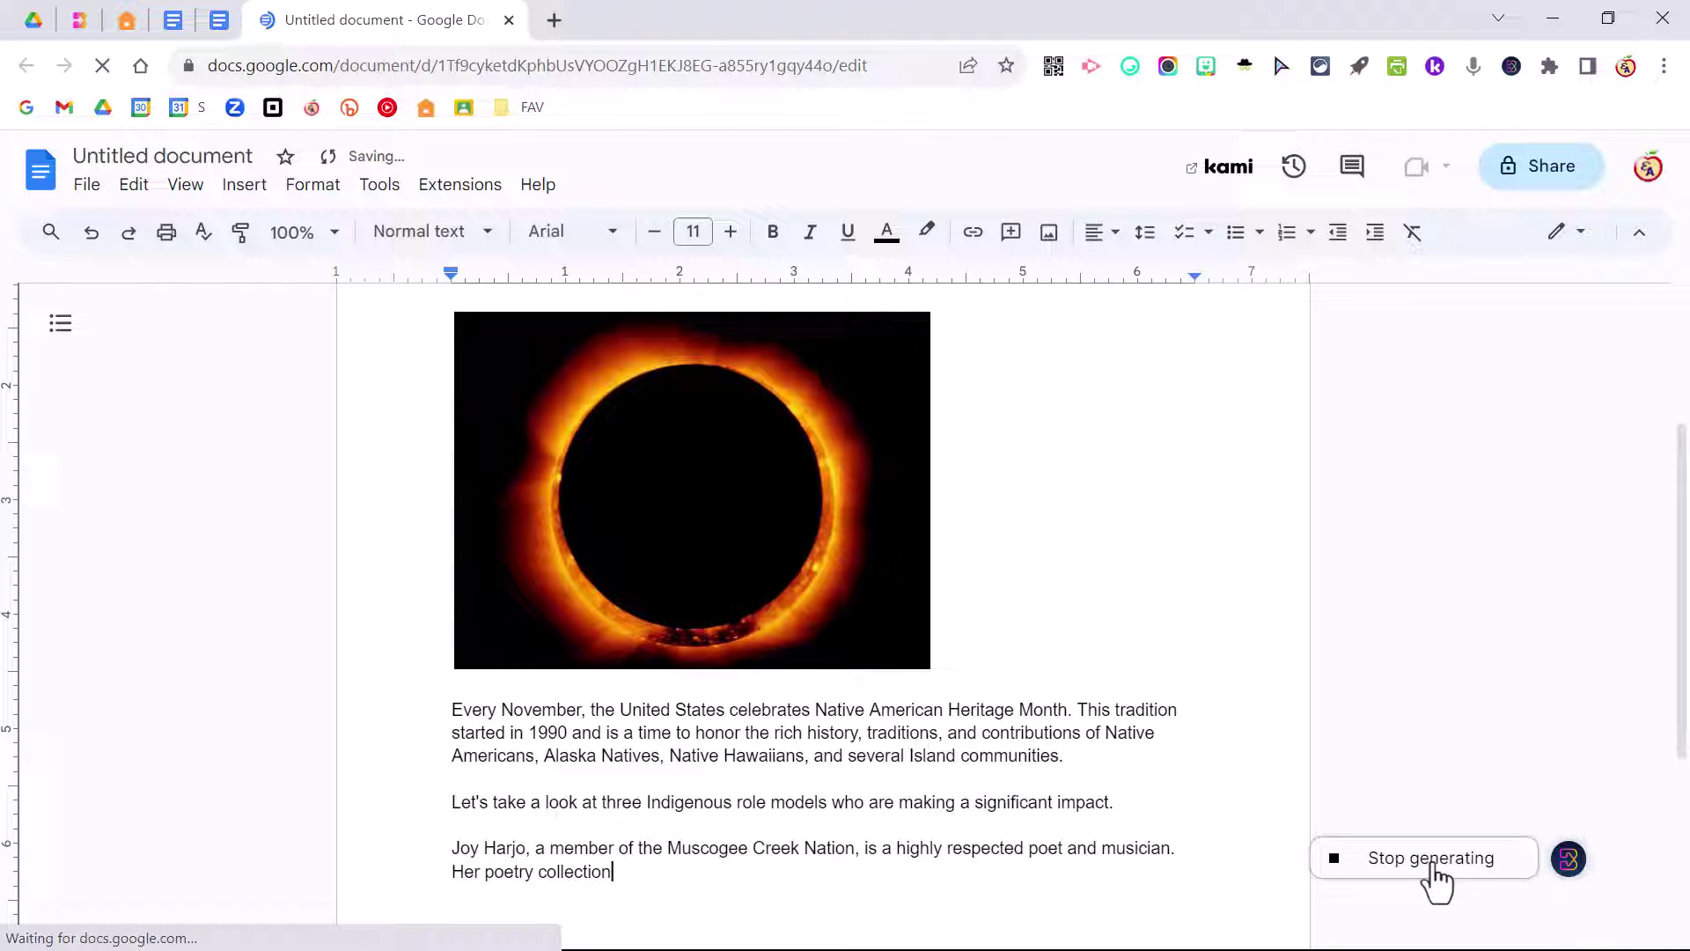
Step: Stop the 11th-grade rewrite mid-generation and close Brisk's follow-up options
click(1377, 859)
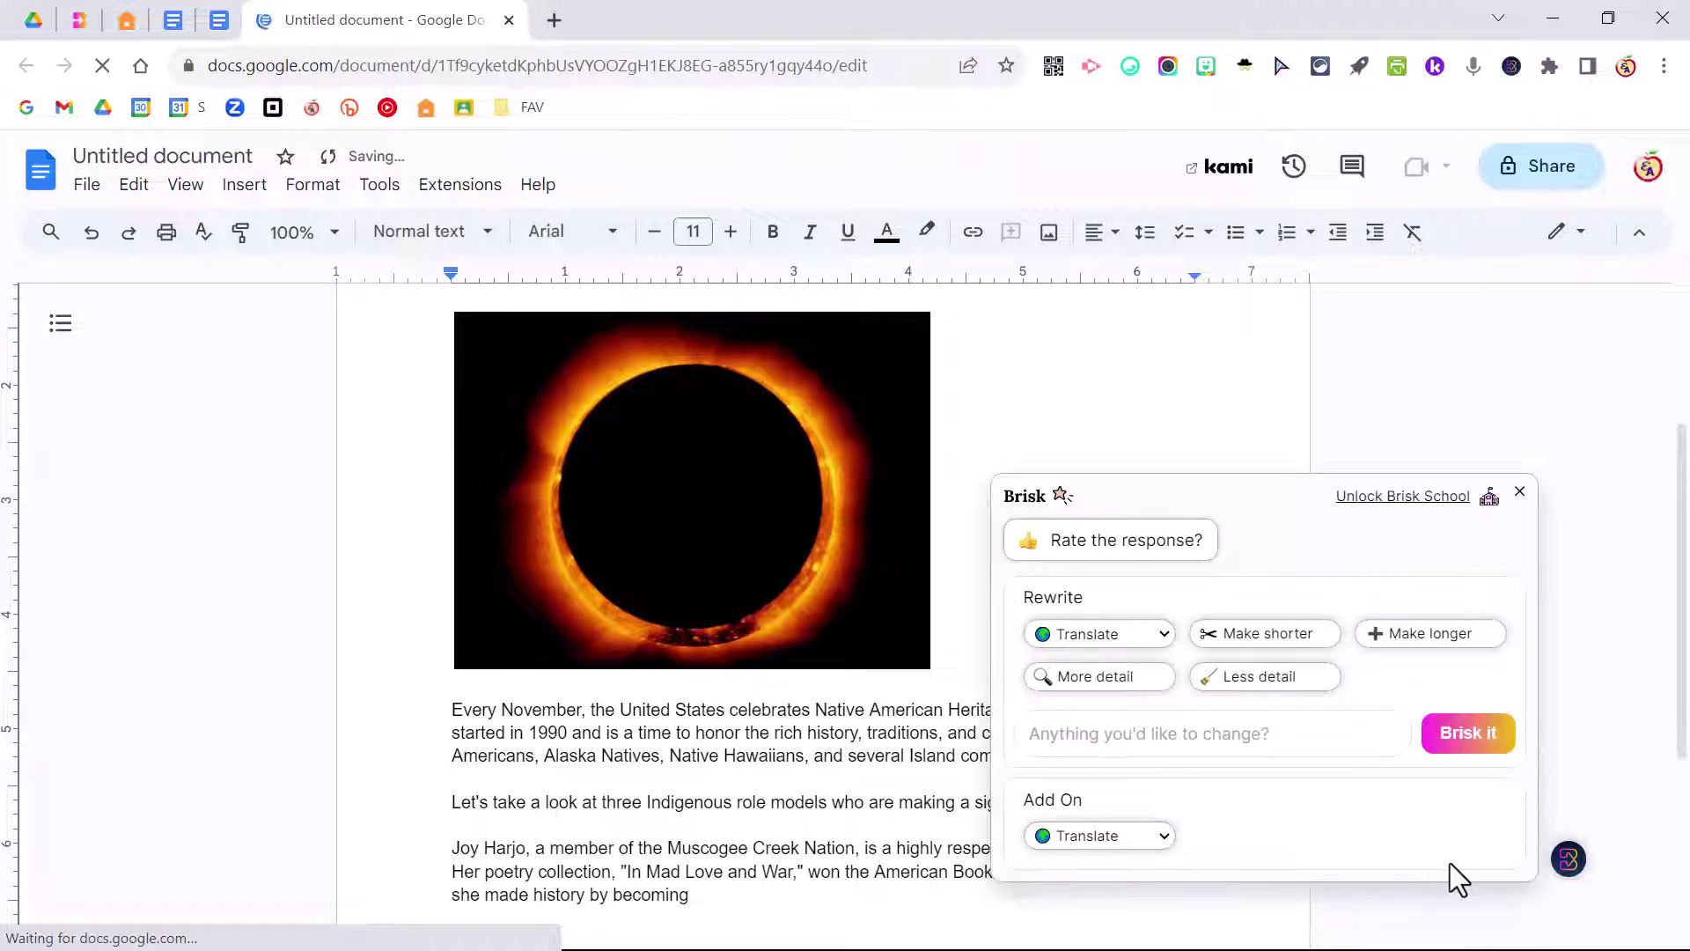
click(1519, 449)
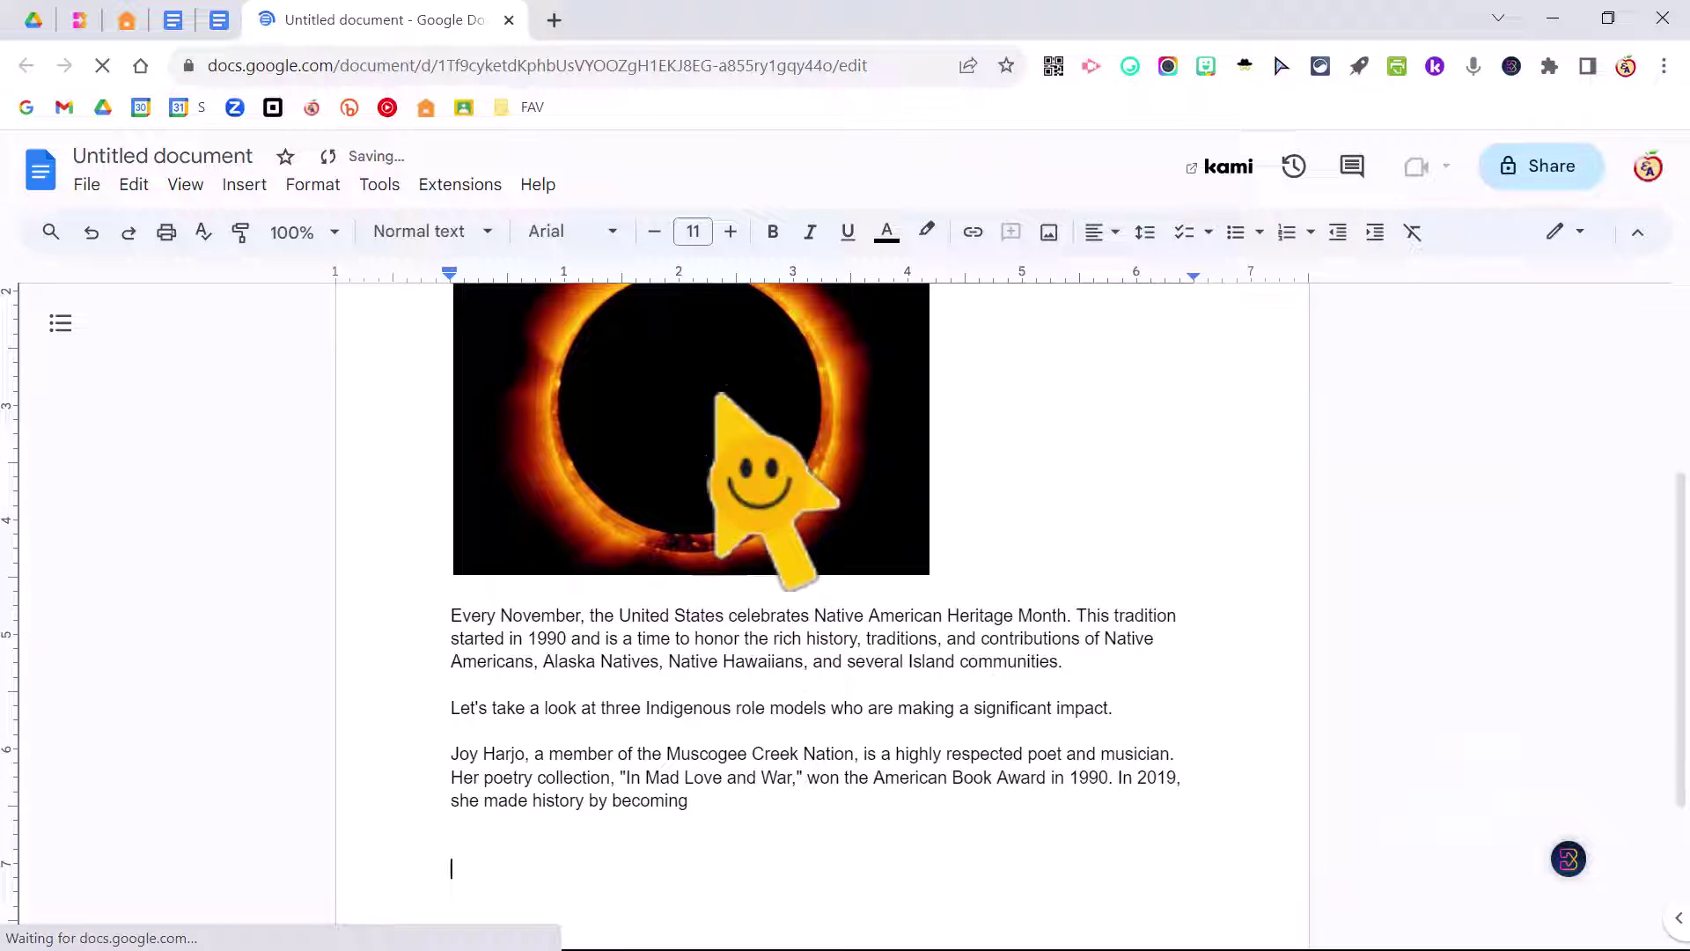
Step: In the Dogs document, set Brisk's Change Level to 1st Grade in Spanish
click(176, 19)
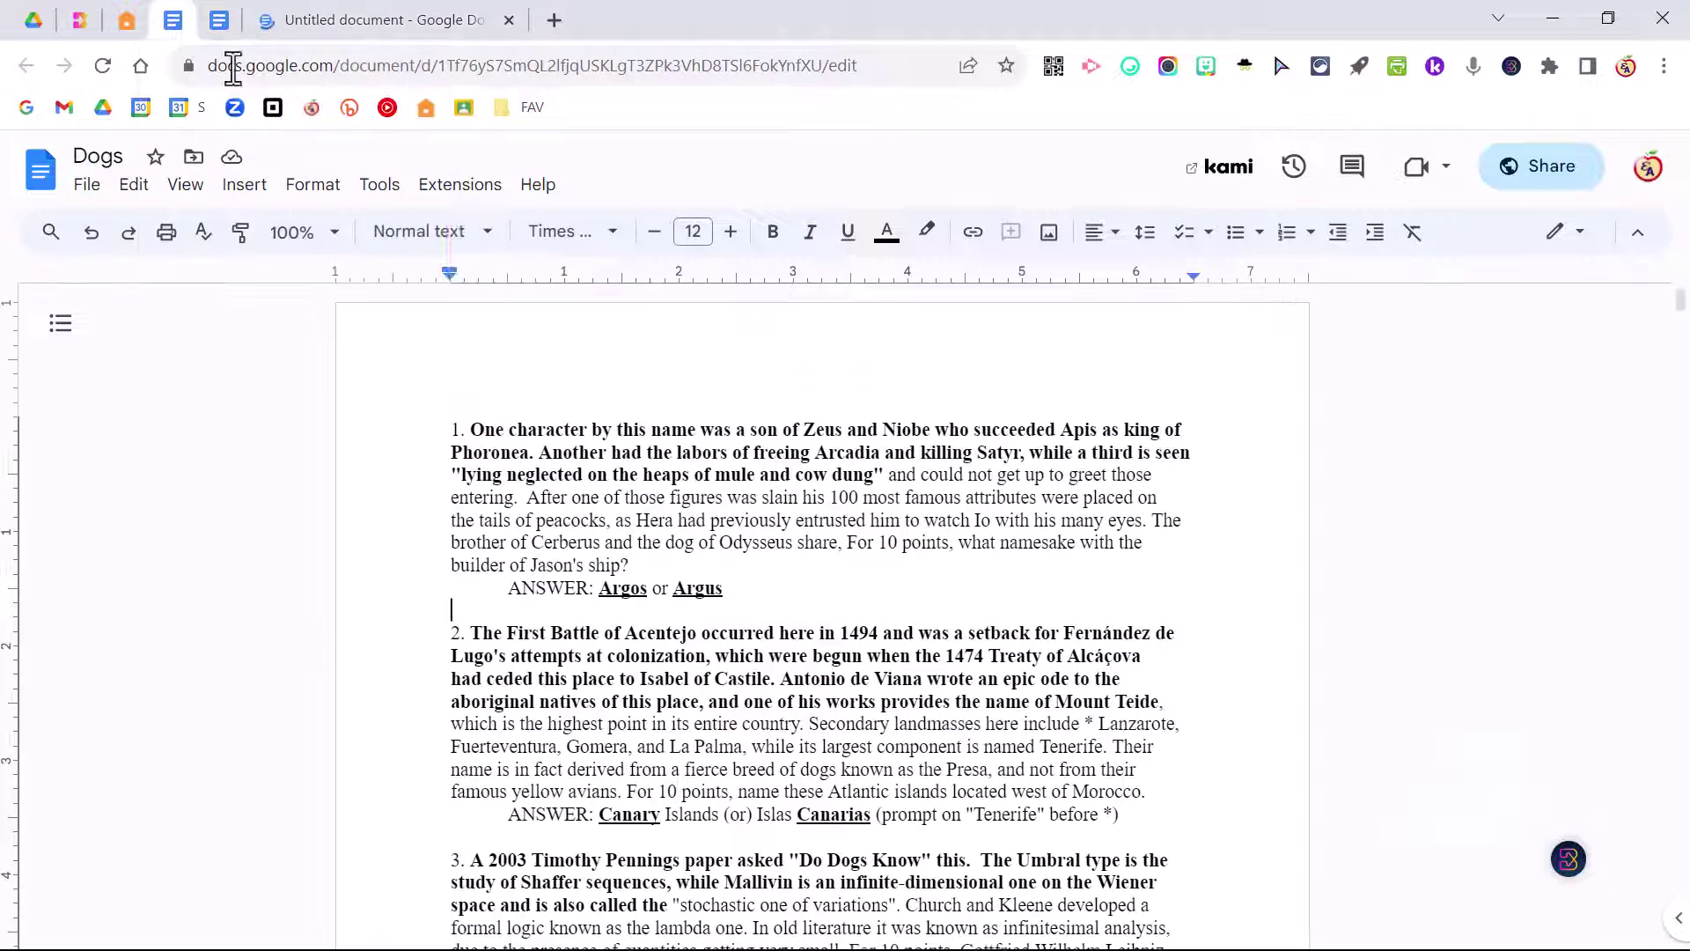
click(1569, 860)
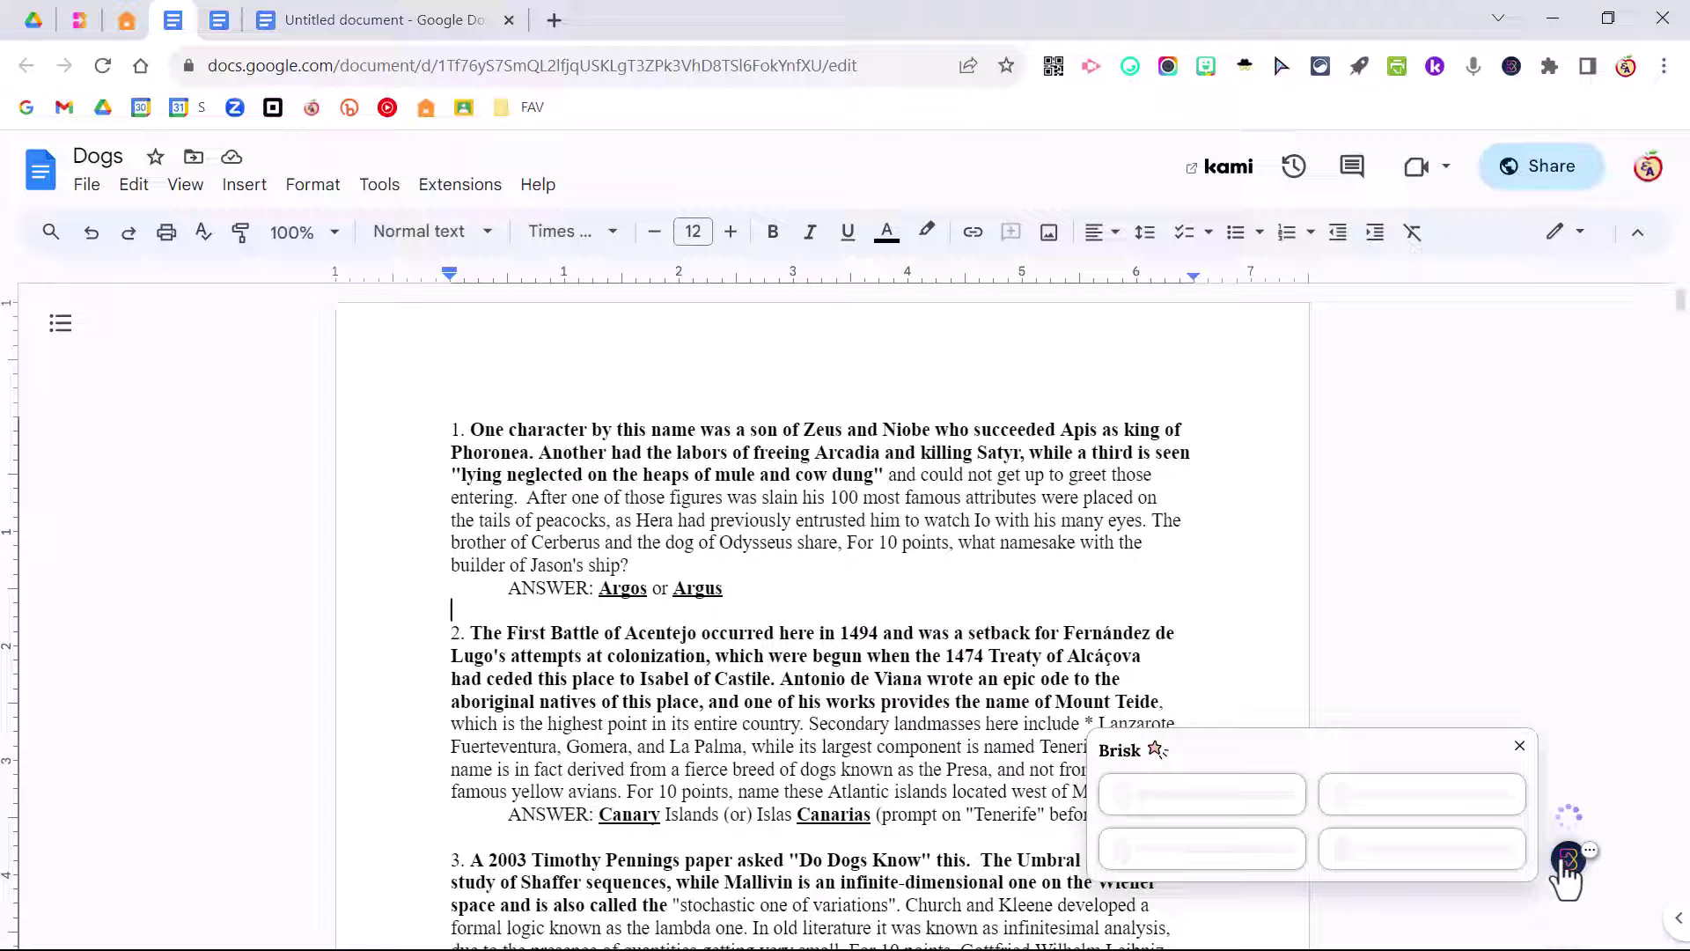
click(1421, 855)
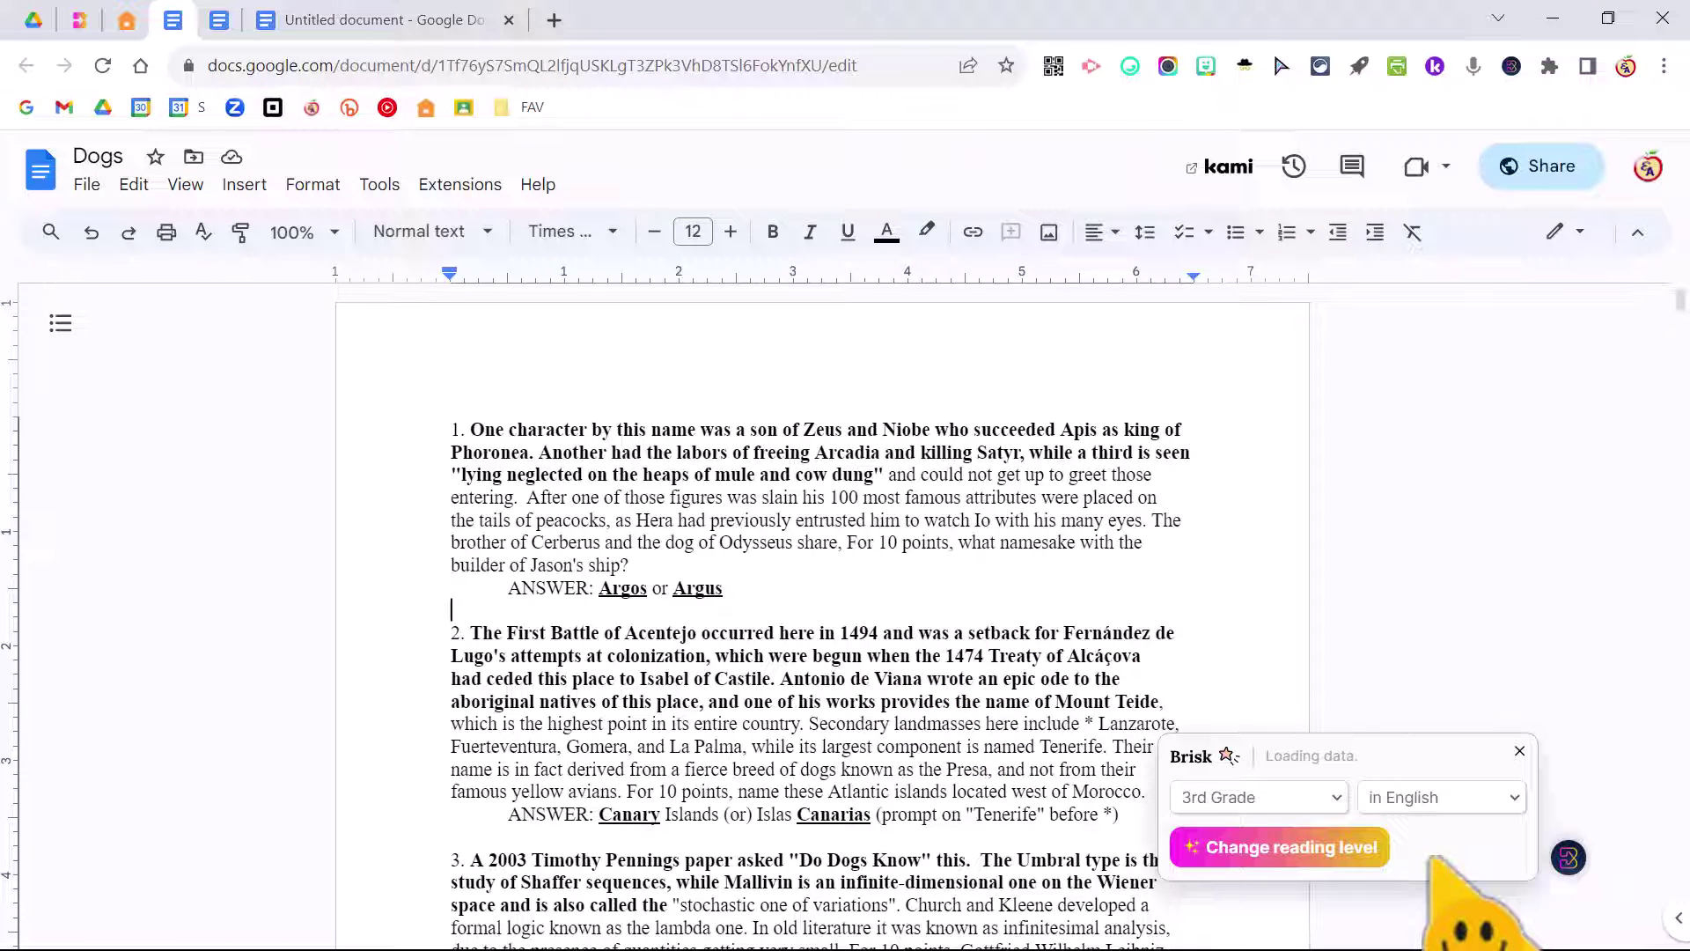
click(1238, 798)
click(1208, 555)
click(1434, 795)
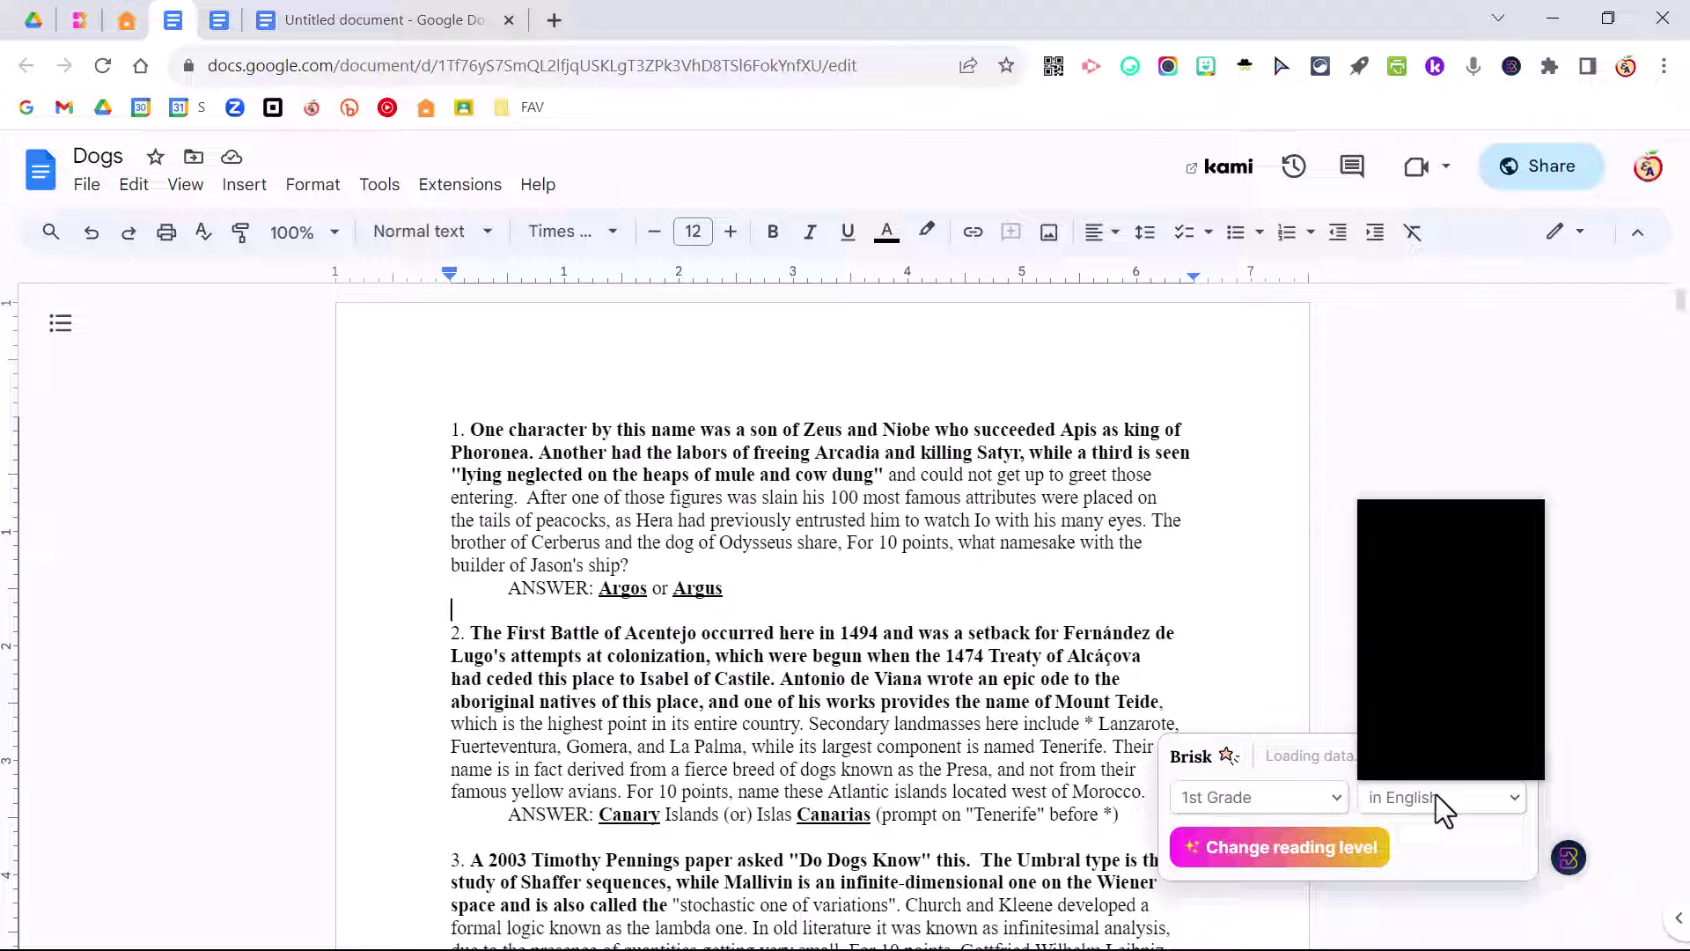
click(1439, 531)
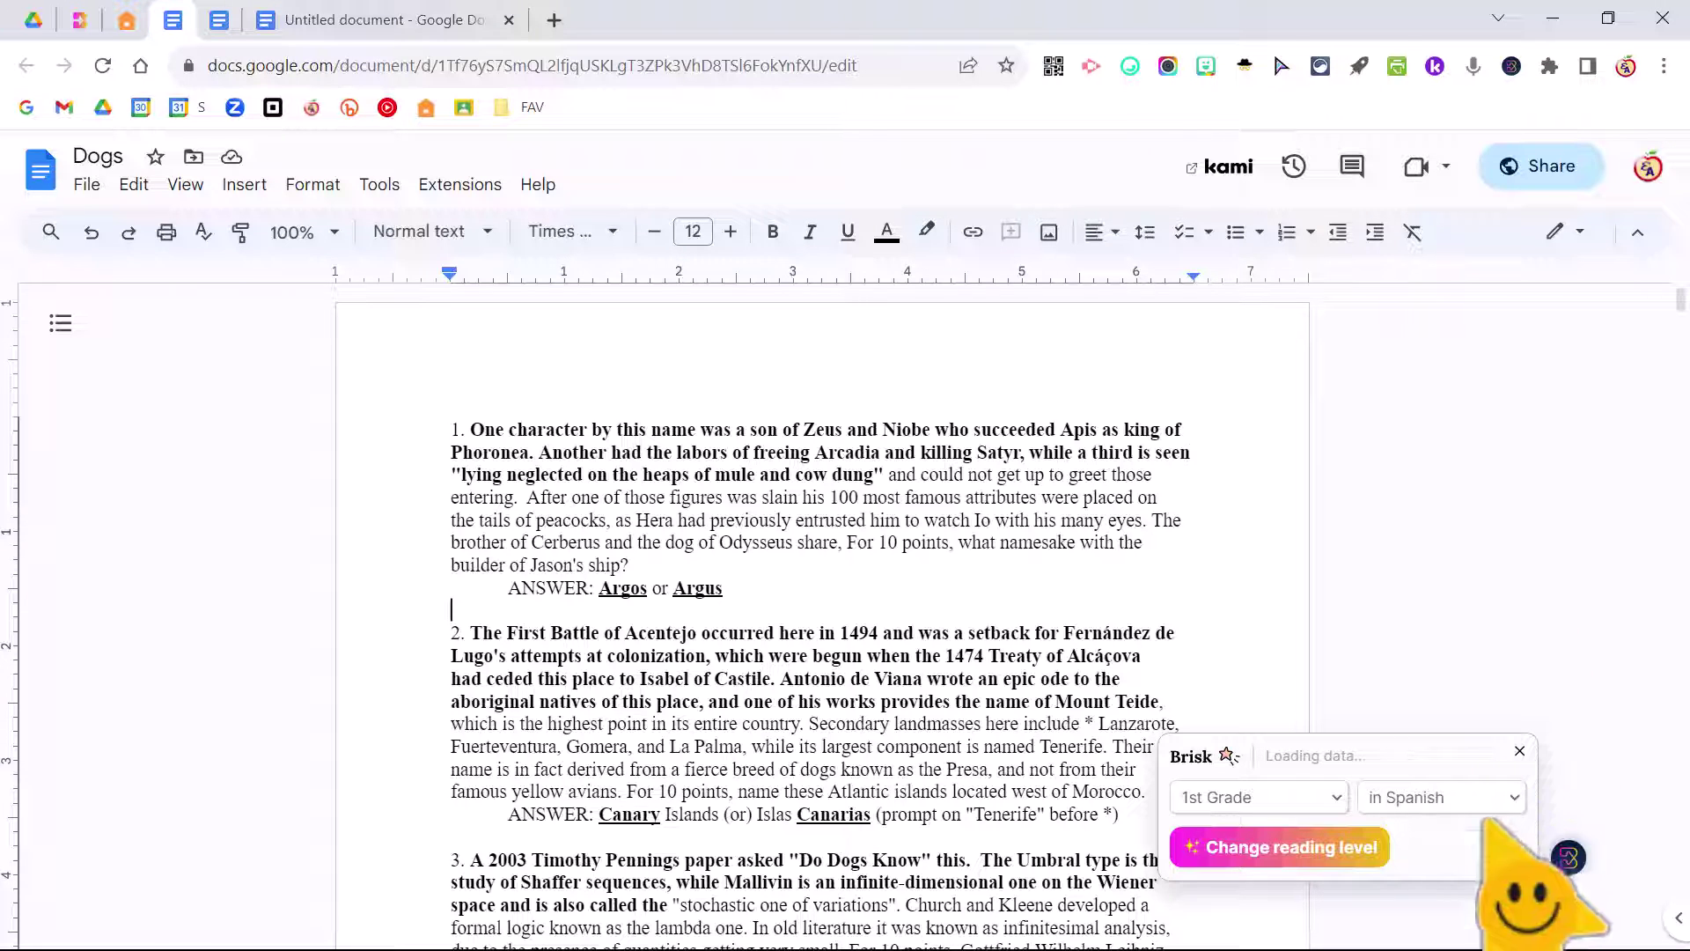
Step: Generate the Spanish 1st-grade Dogs rewrite, close the earlier untitled document, and stop generation partway
click(1307, 847)
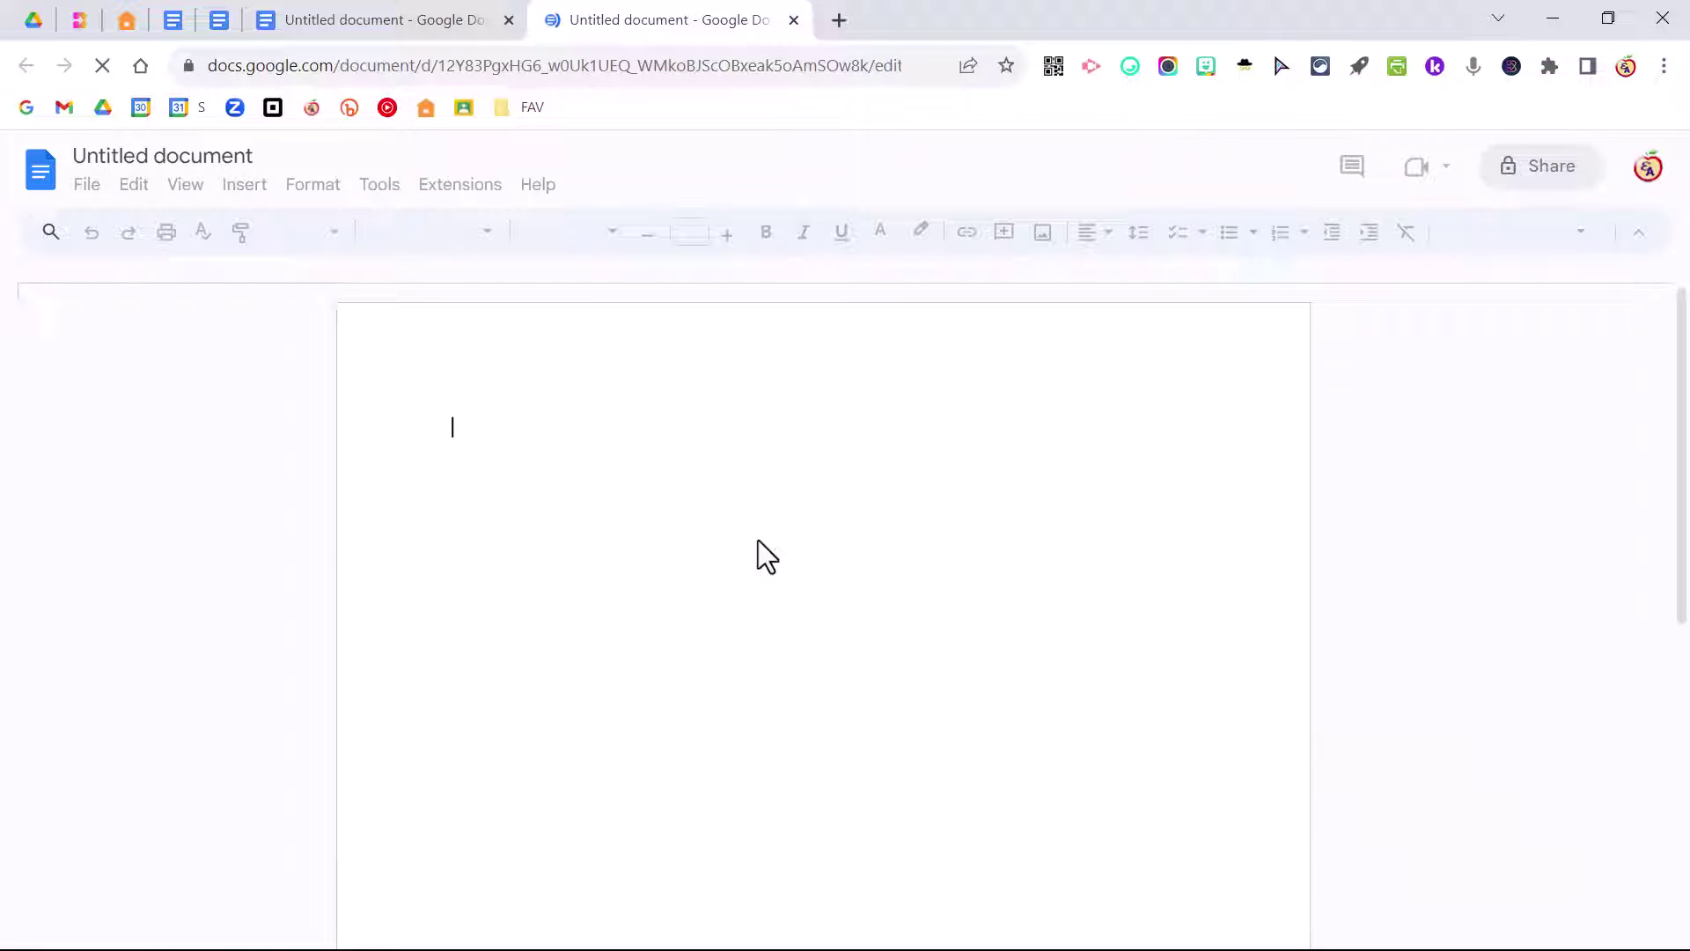
click(508, 19)
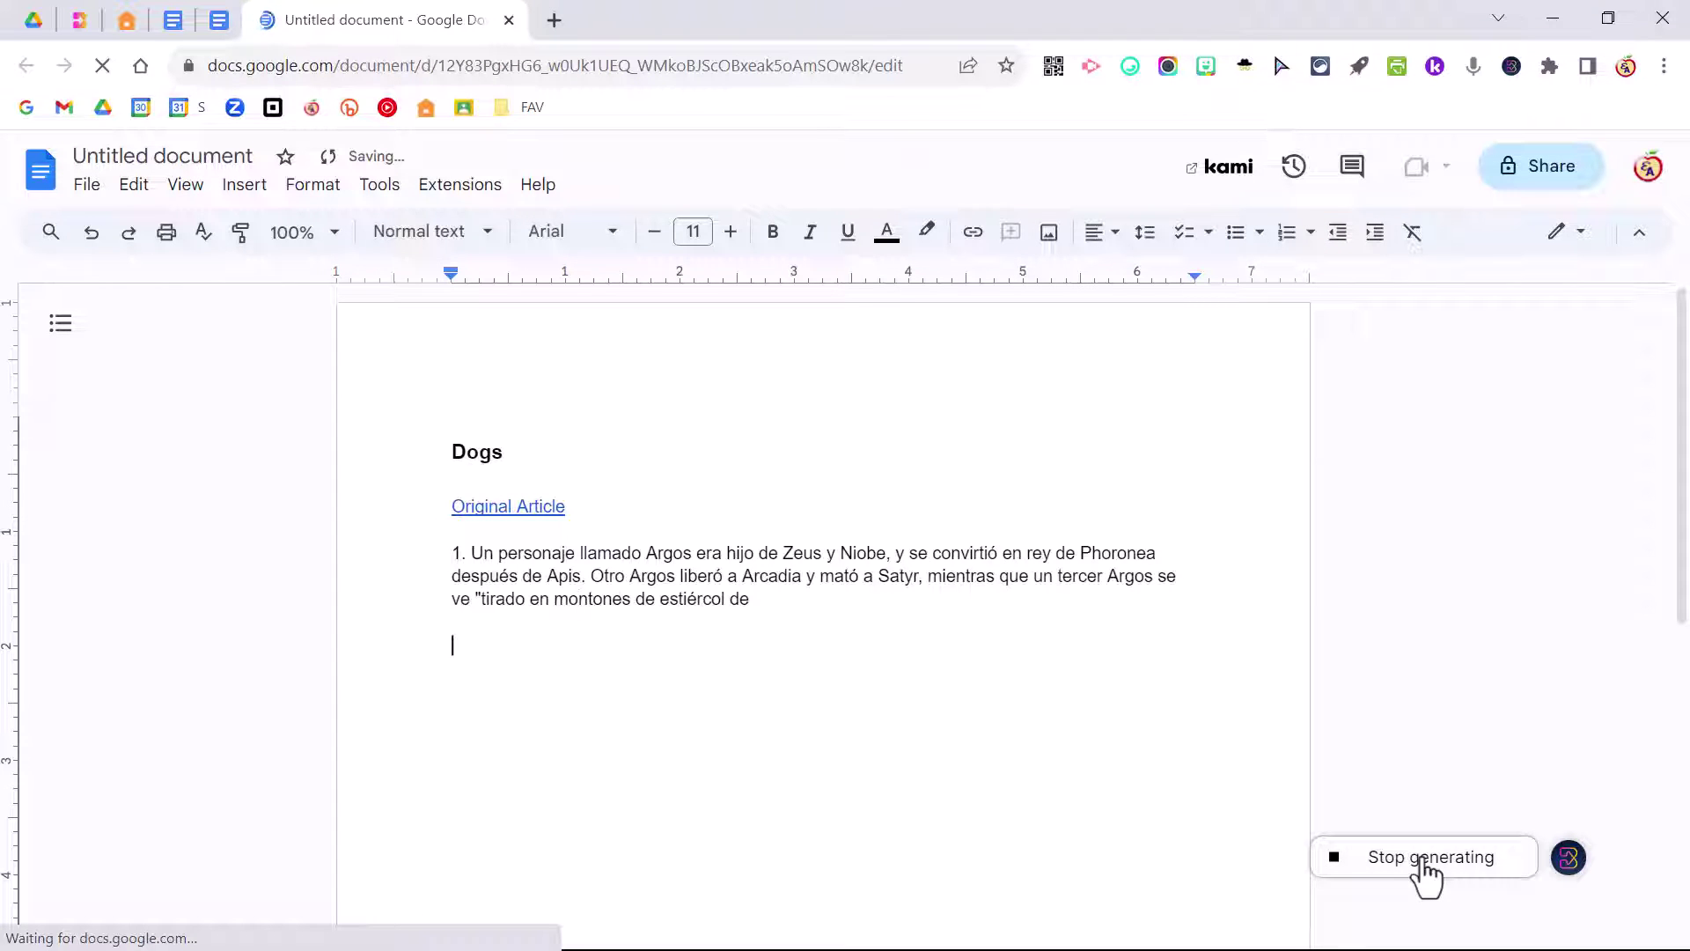
click(1424, 867)
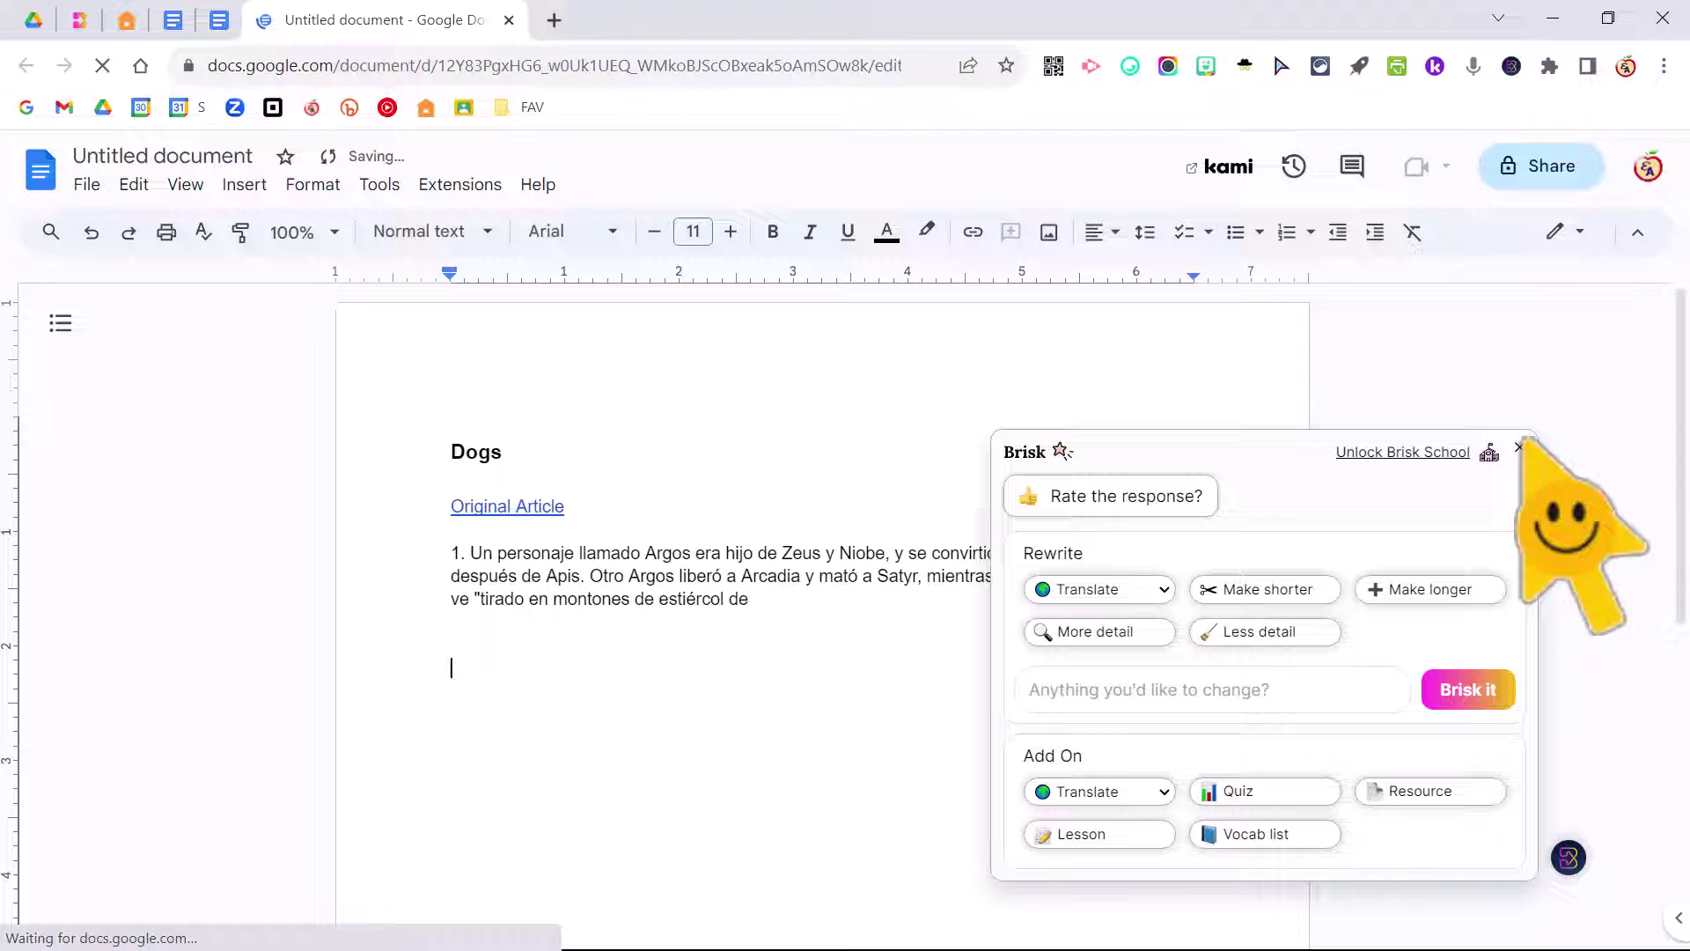
Step: Back in the Dogs document, add blank lines above question 1
click(172, 26)
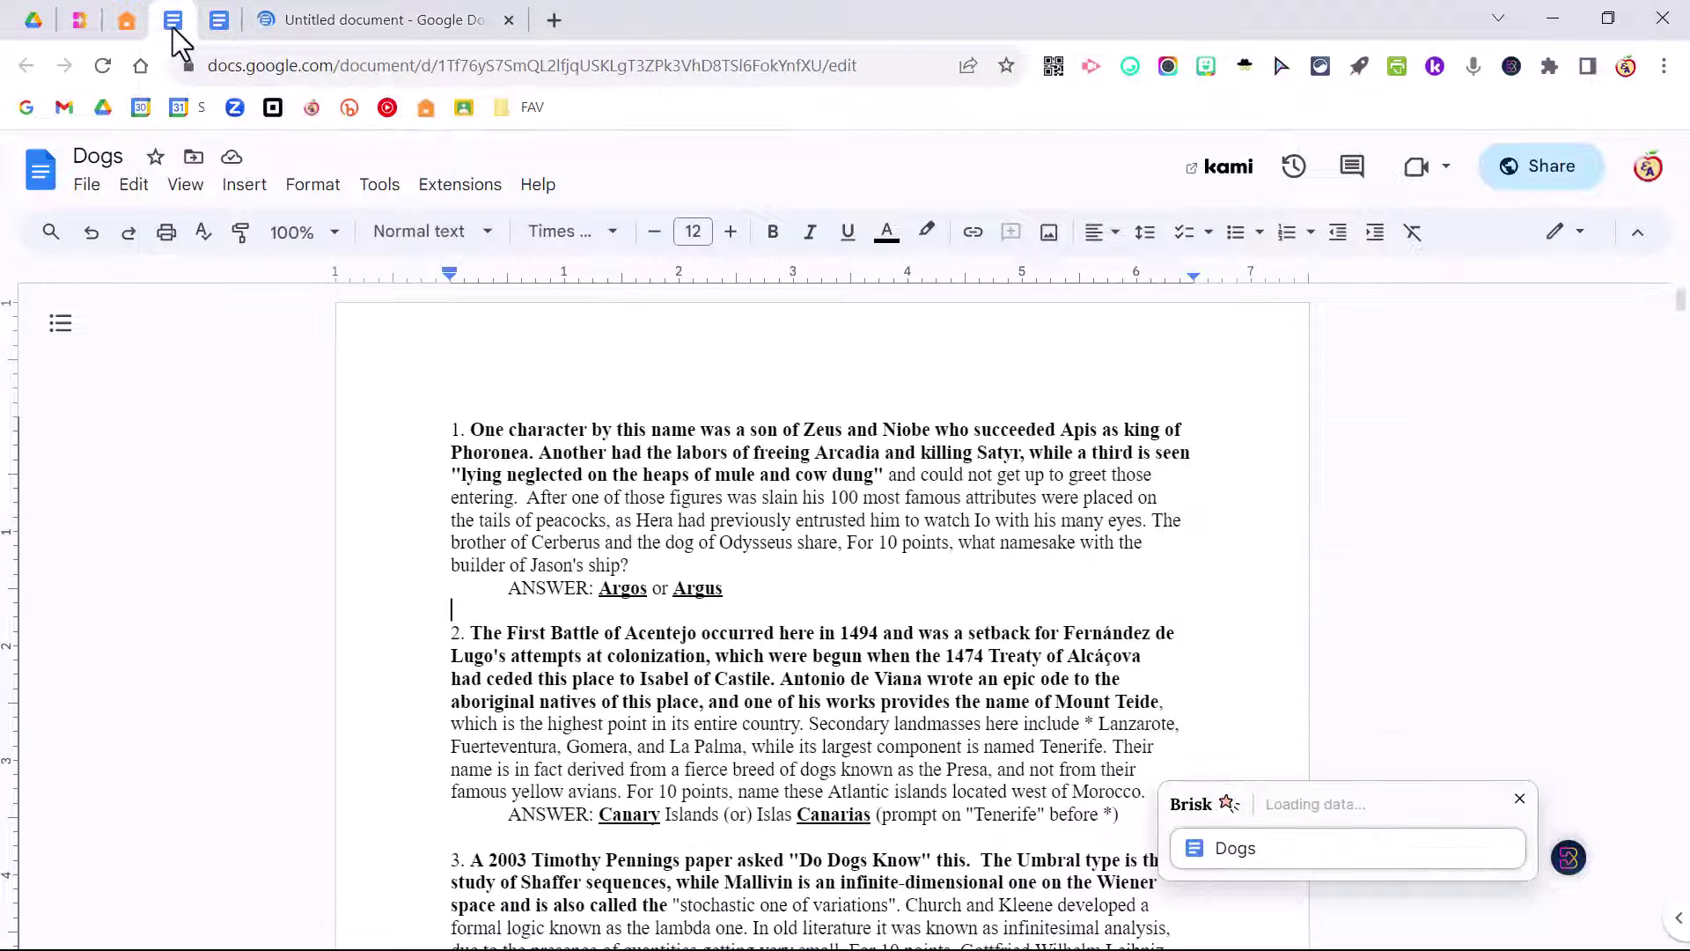
click(1519, 801)
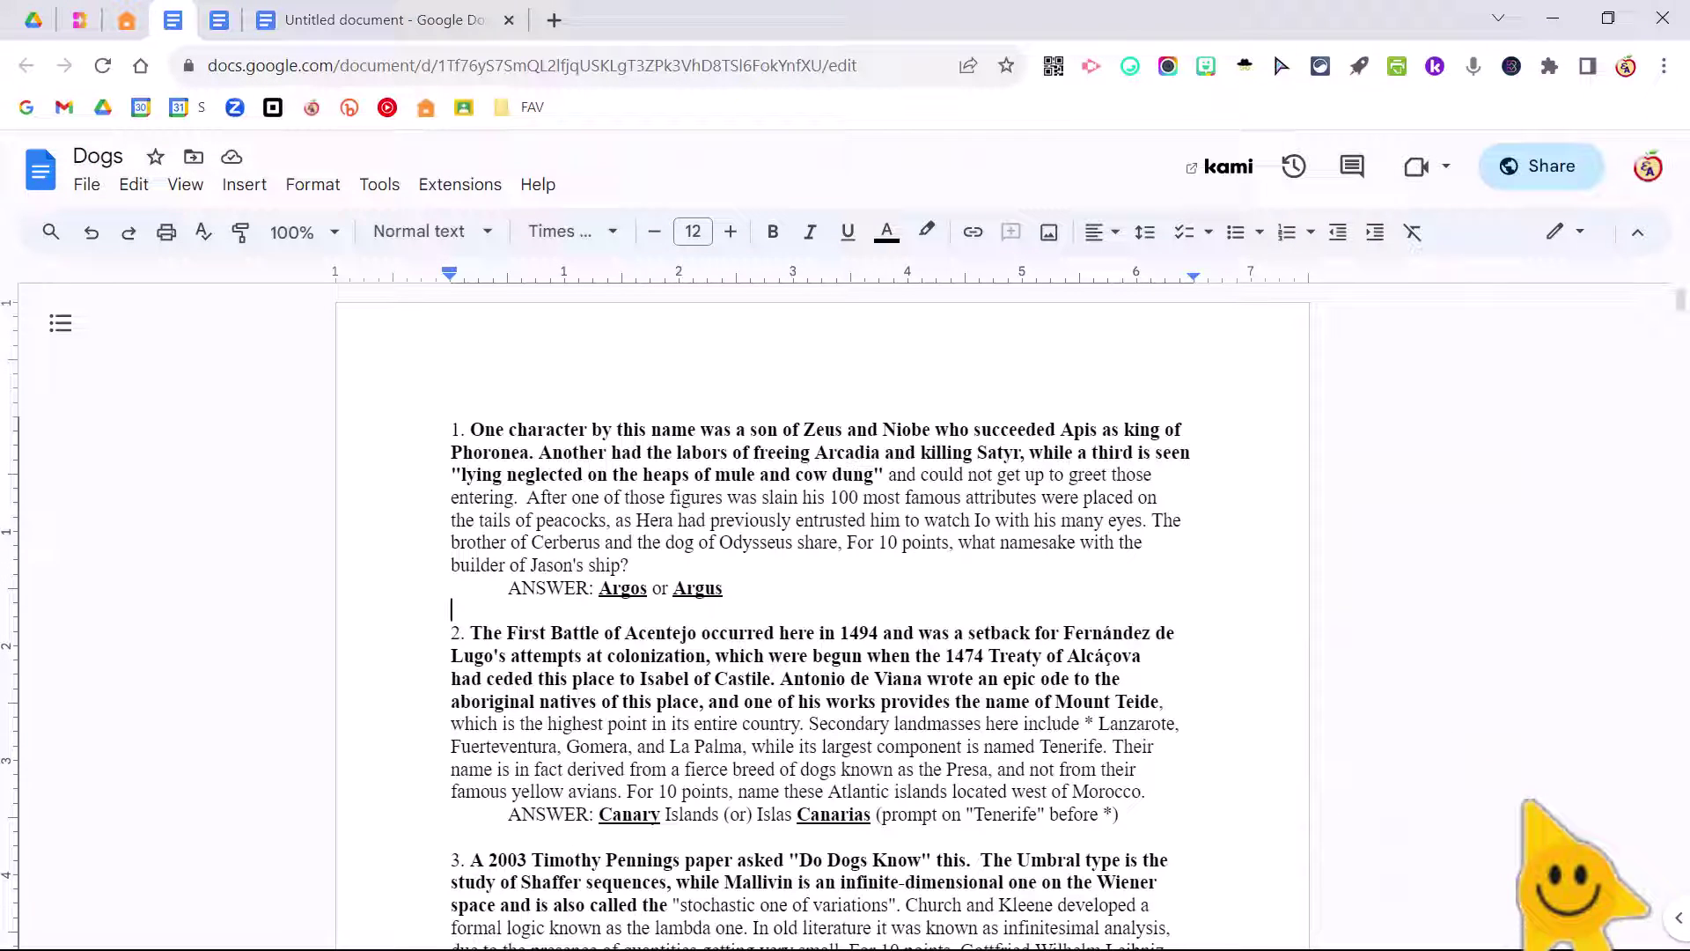
key(ctrl+Home)
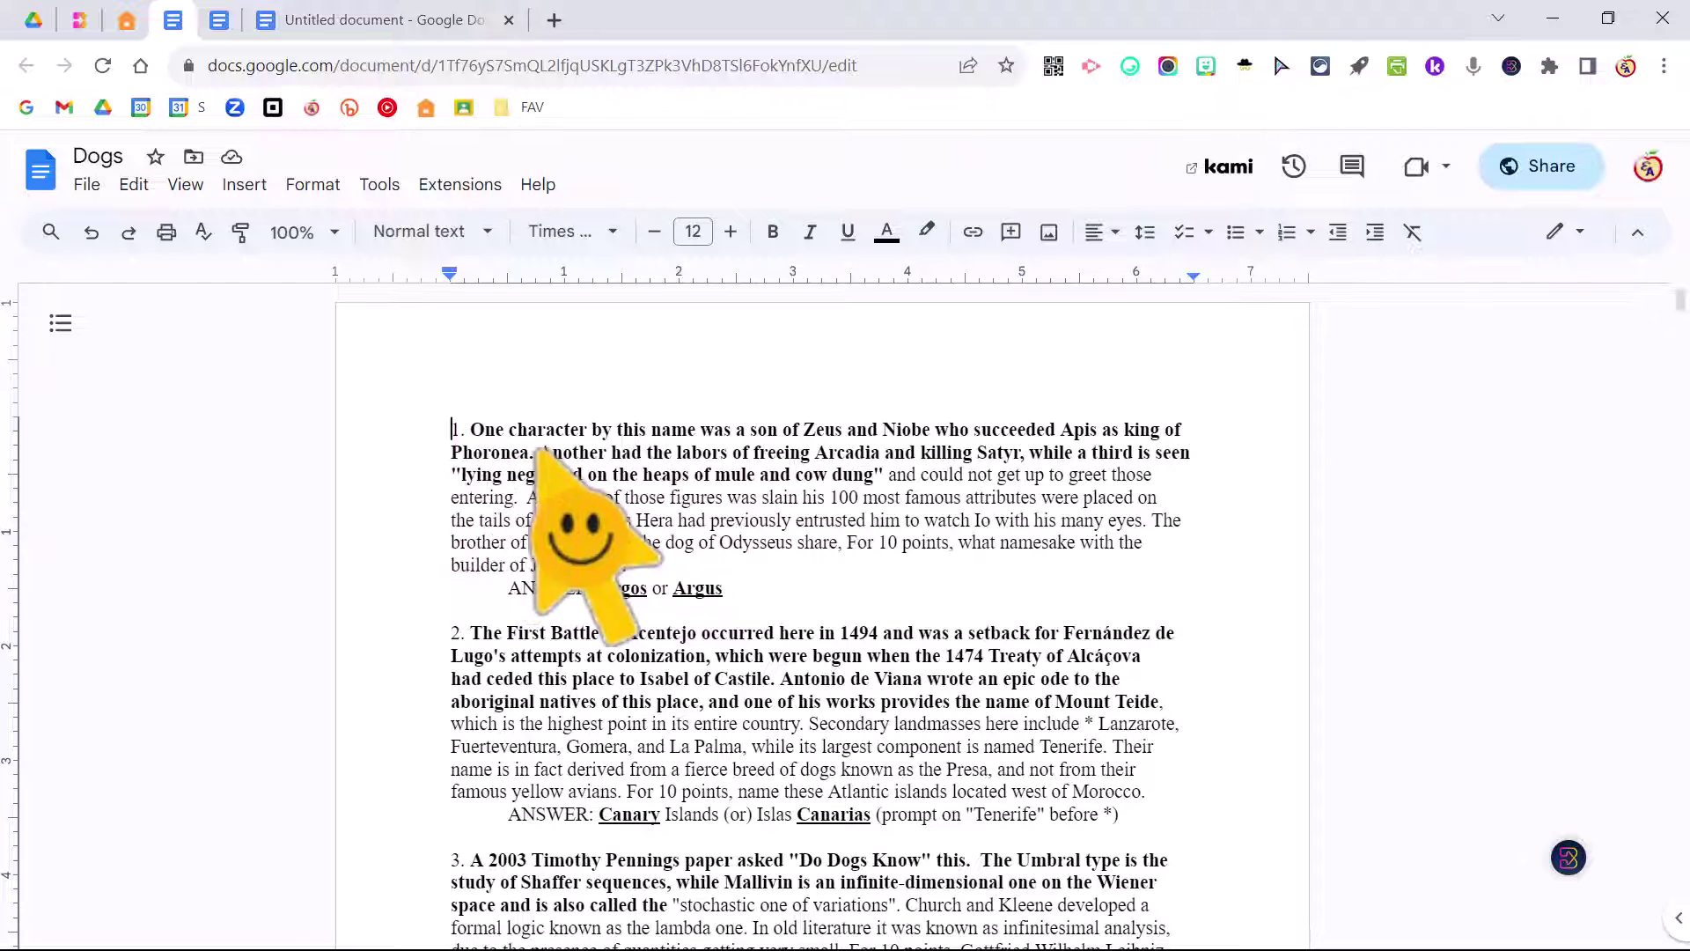
key(Return)
key(Return)
key(Return)
key(Return)
key(Return)
key(Return)
key(ctrl+Home)
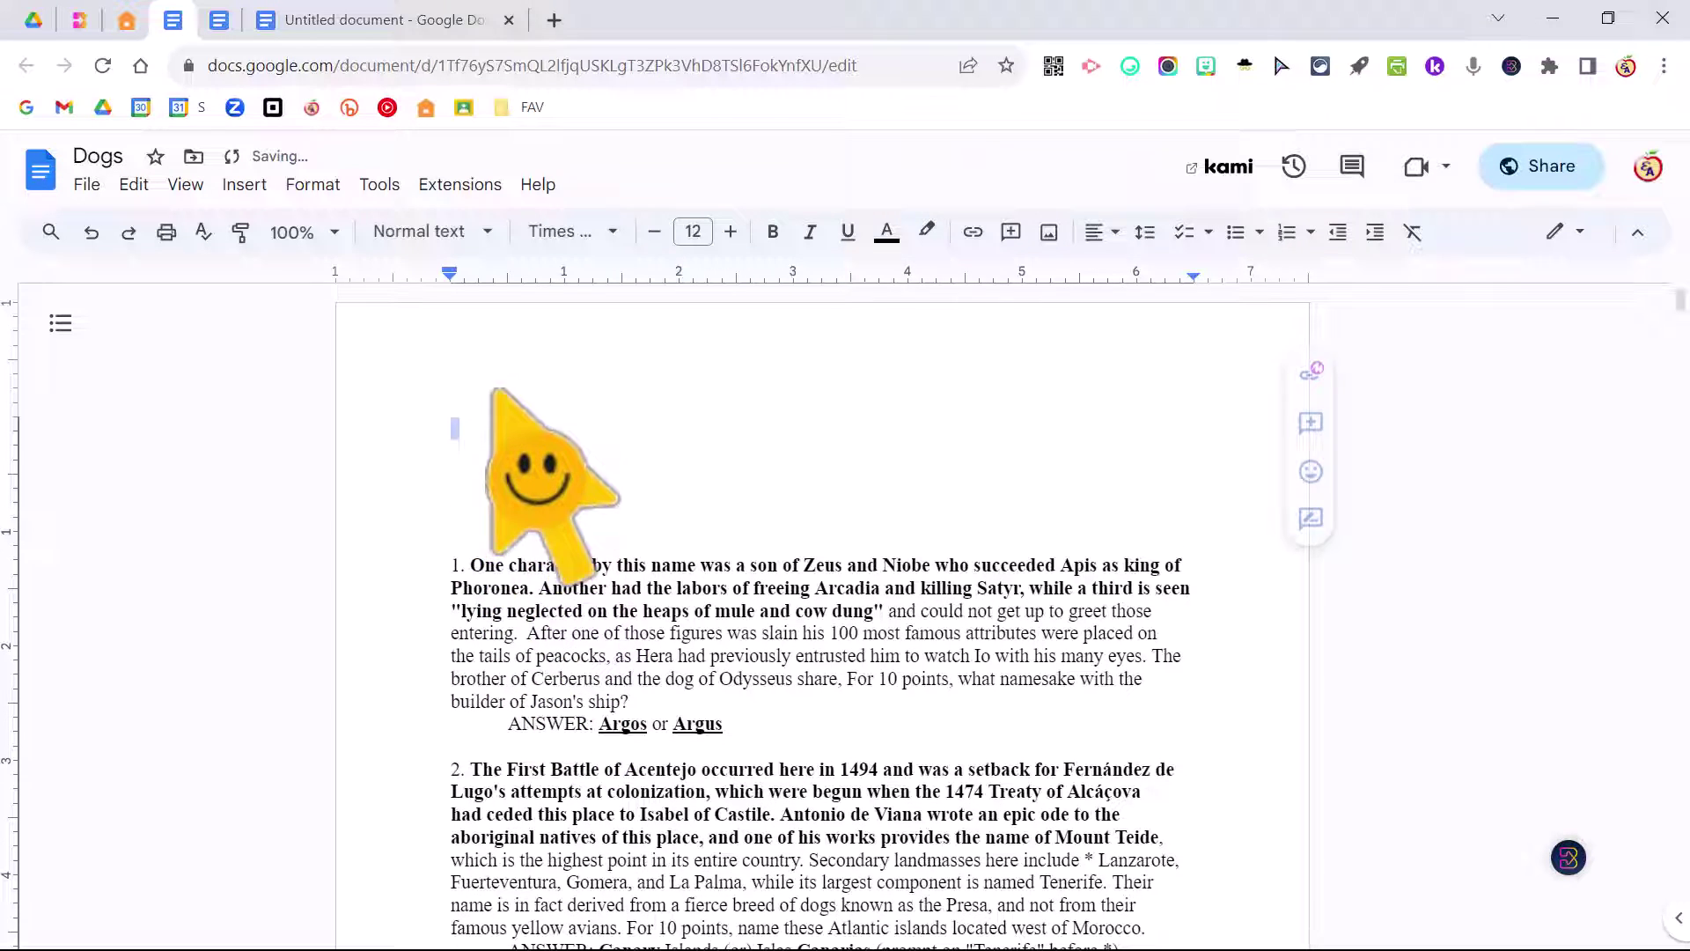
Step: Set up Brisk's Give Feedback tool for the document at 4th Grade
click(1568, 859)
click(1423, 796)
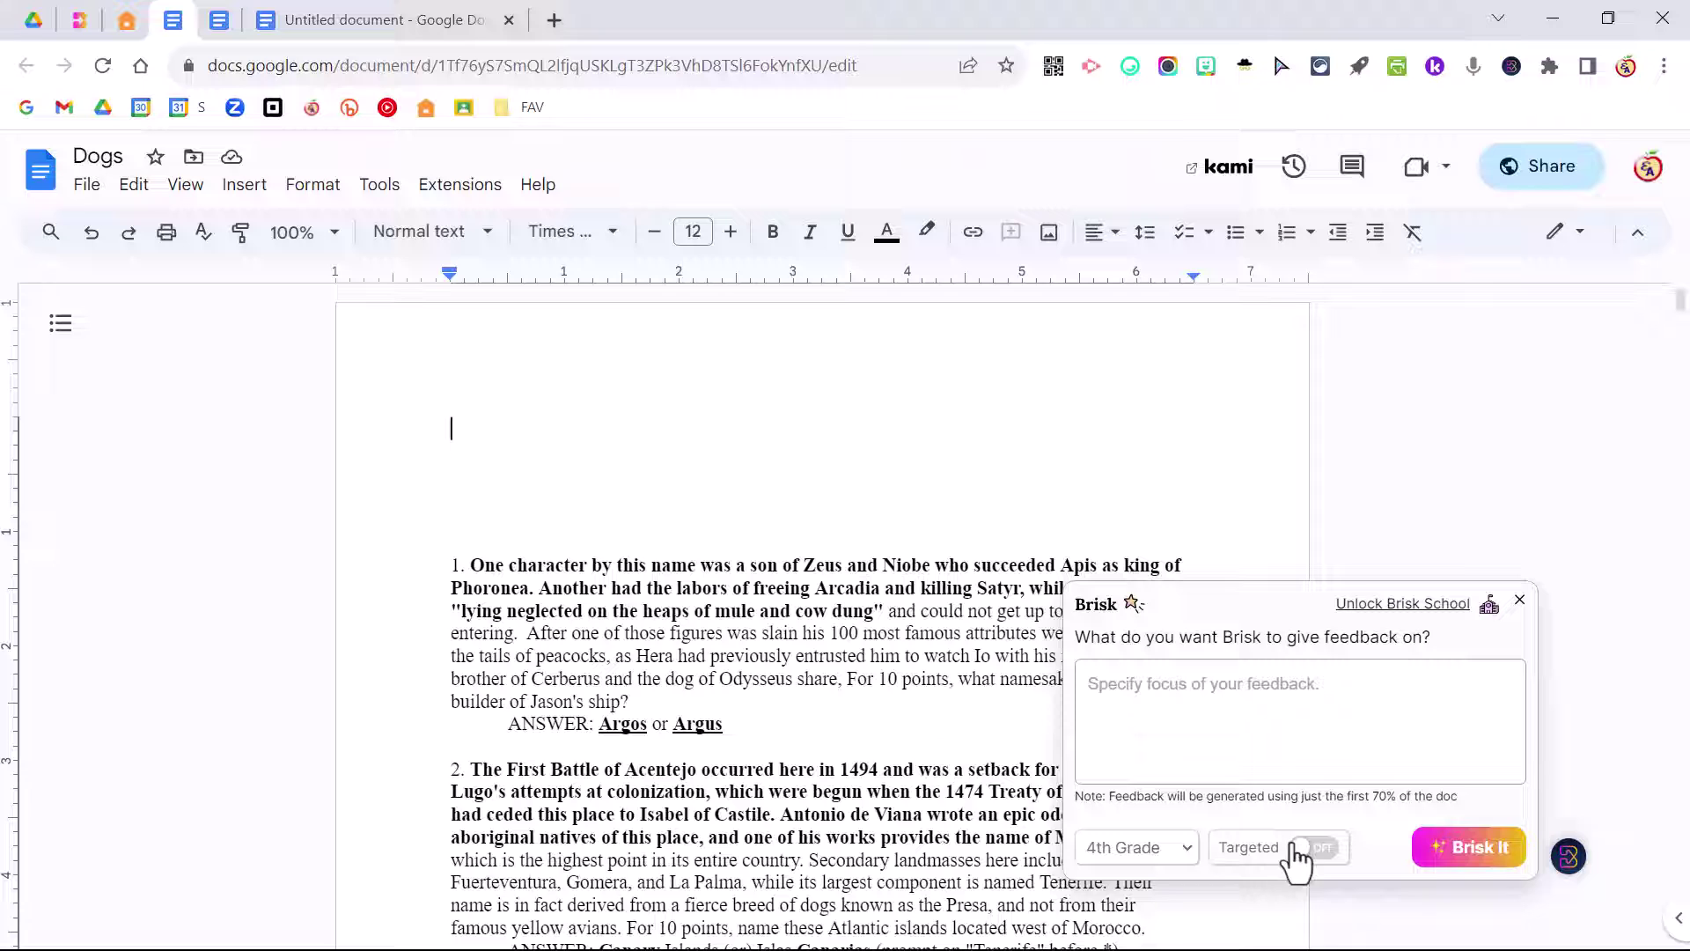
click(1160, 849)
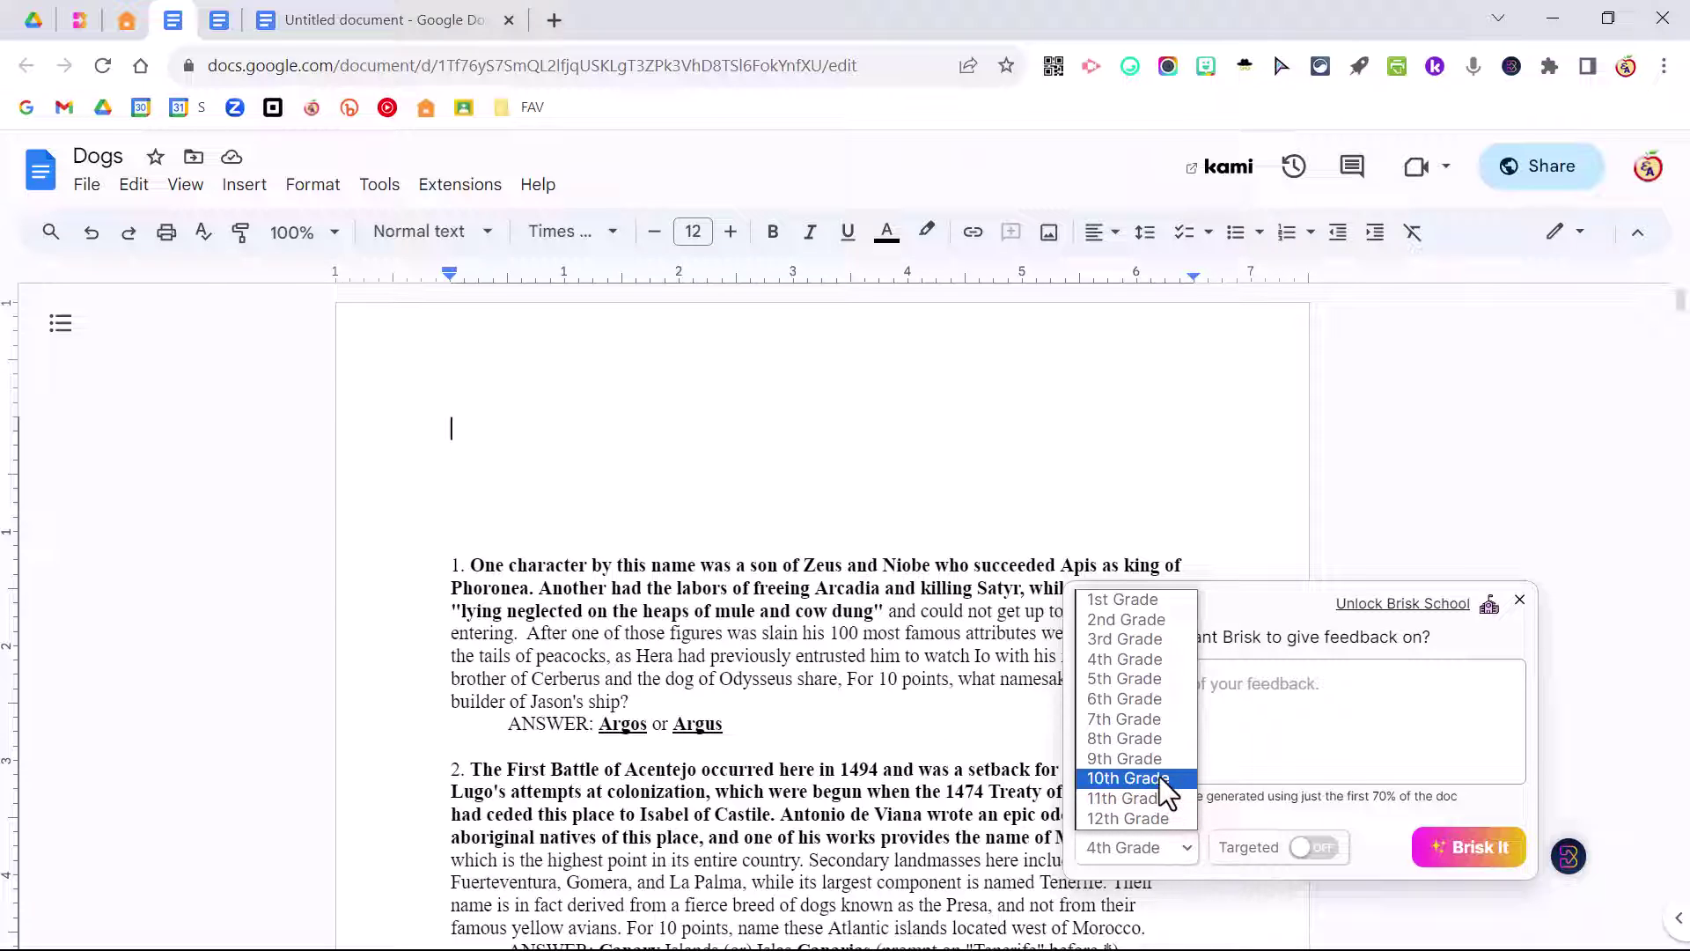
click(1316, 695)
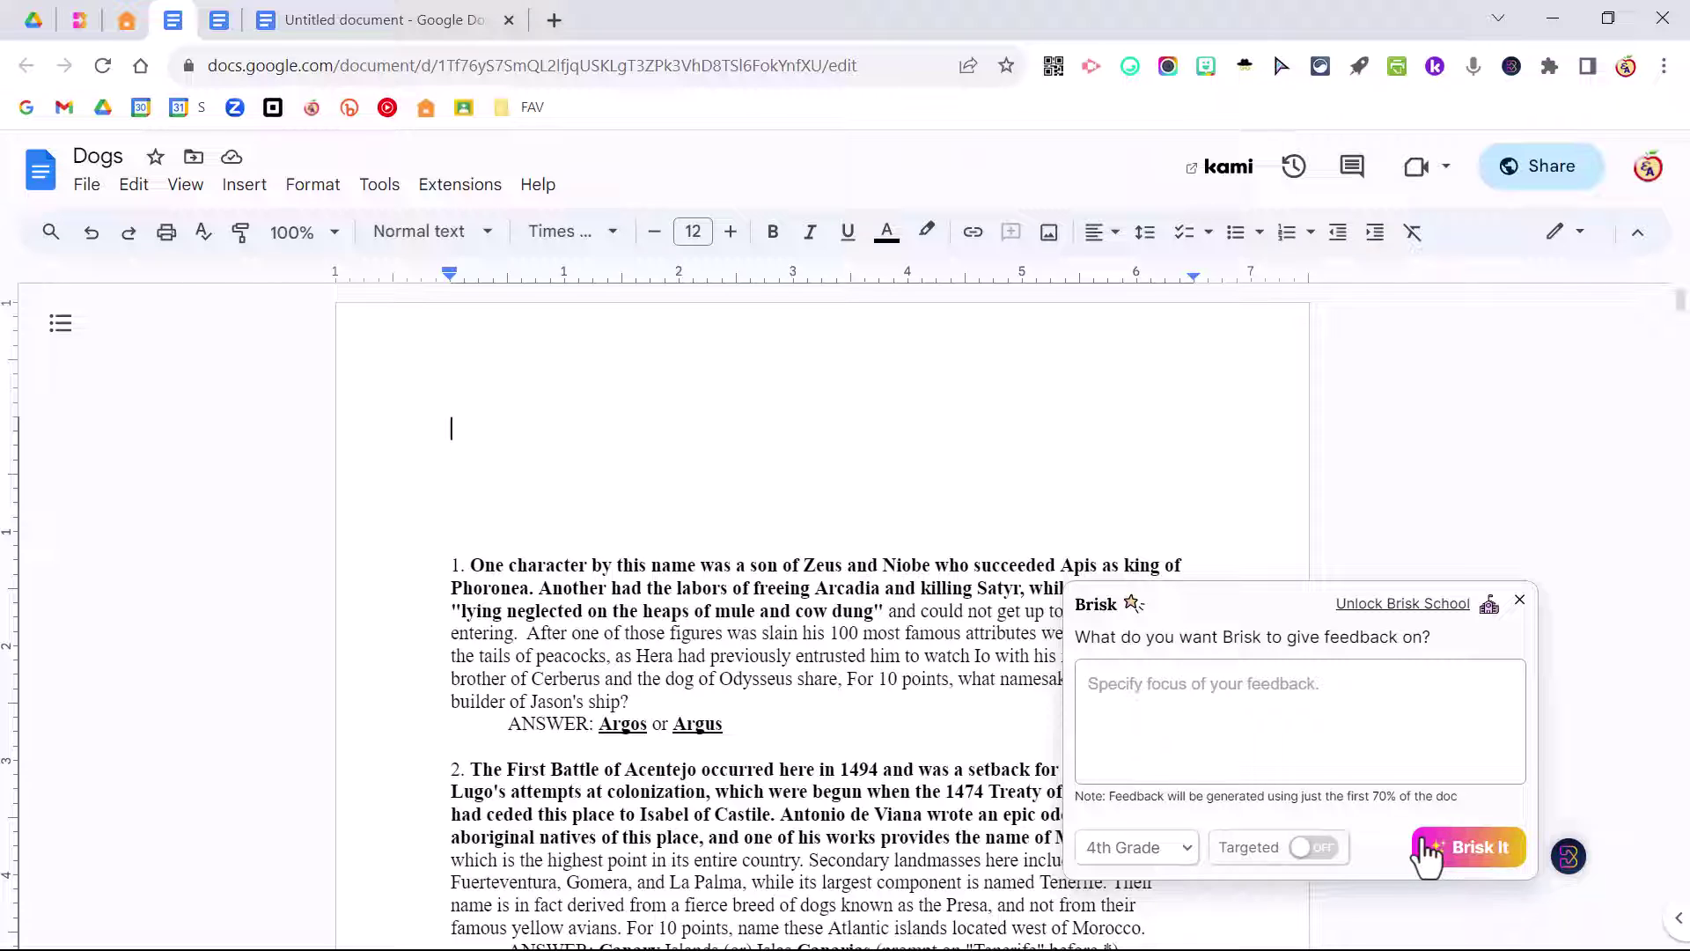
Step: Generate Brisk's 4th-grade Glow, Grow and Wondering feedback and insert it above question 1
click(1479, 870)
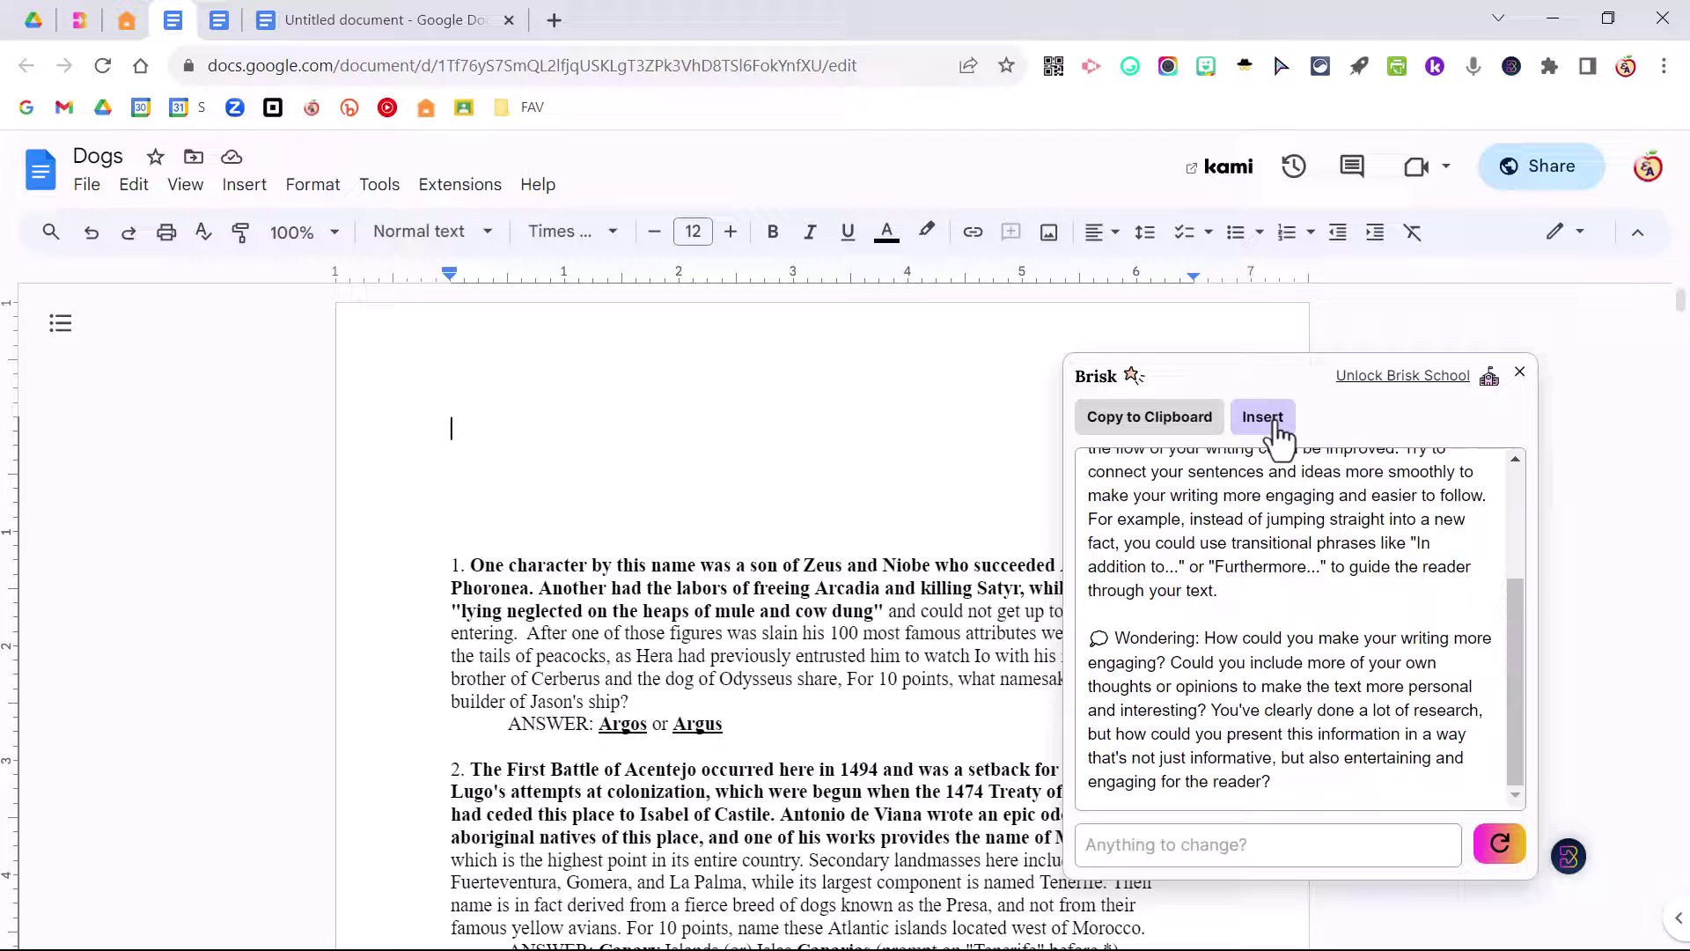
click(1273, 426)
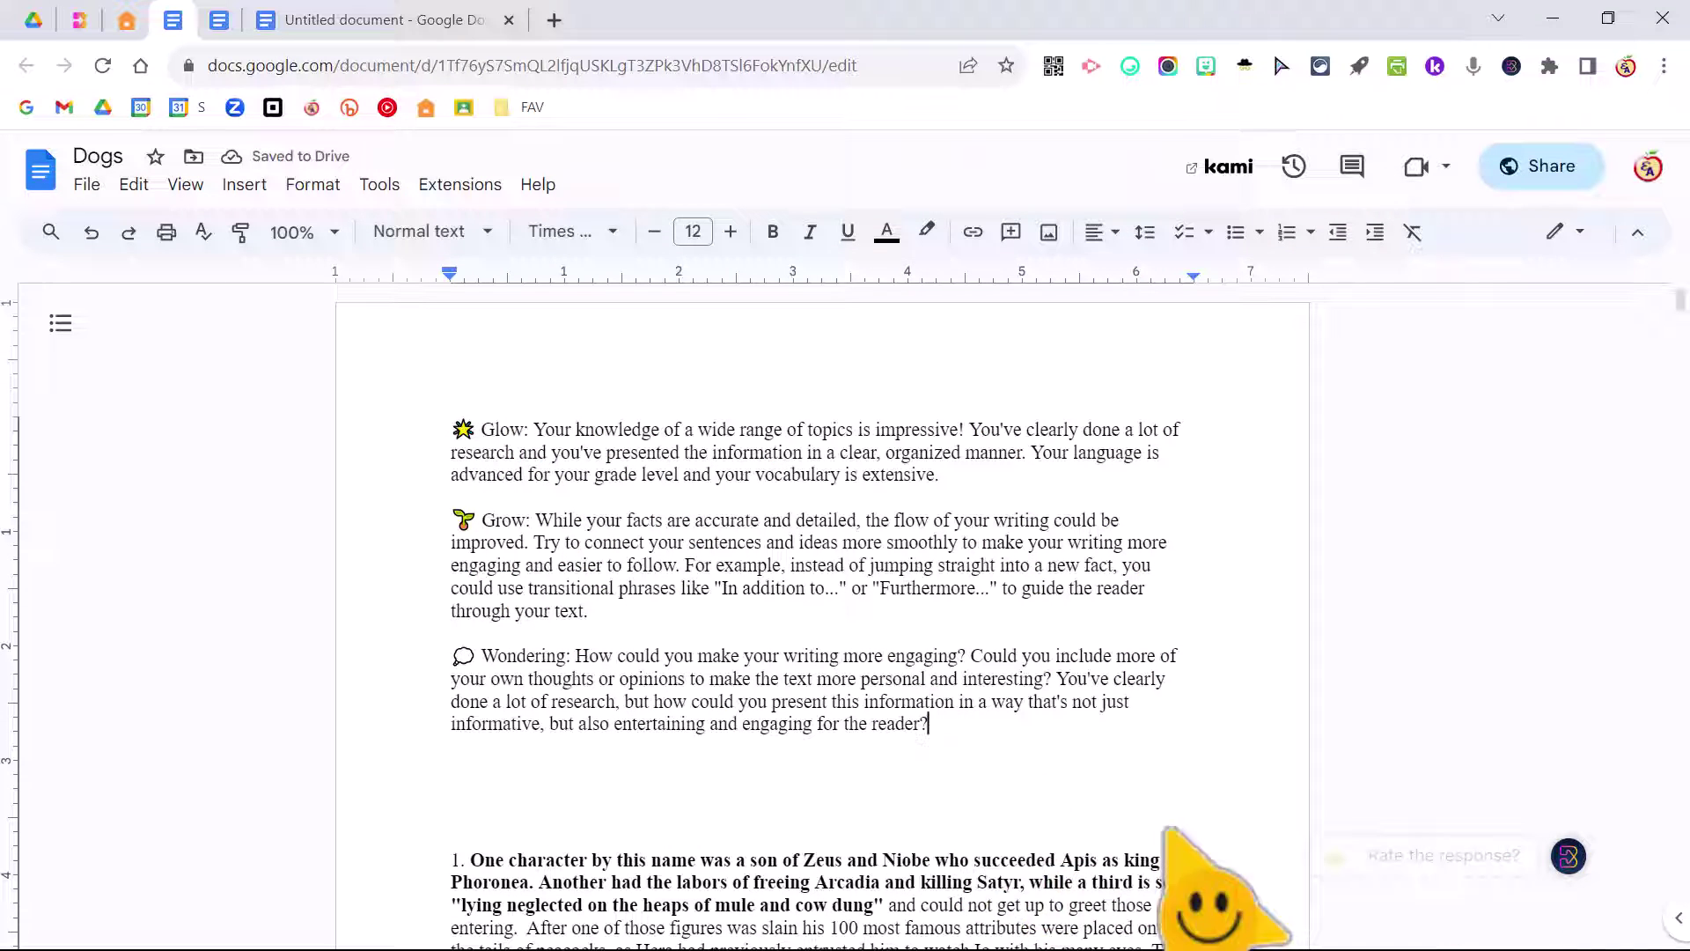
Step: Delete the inserted feedback, run Brisk's AI-writing check (rated Unlikely), then open a blank Untitled document
drag(537, 822, 409, 394)
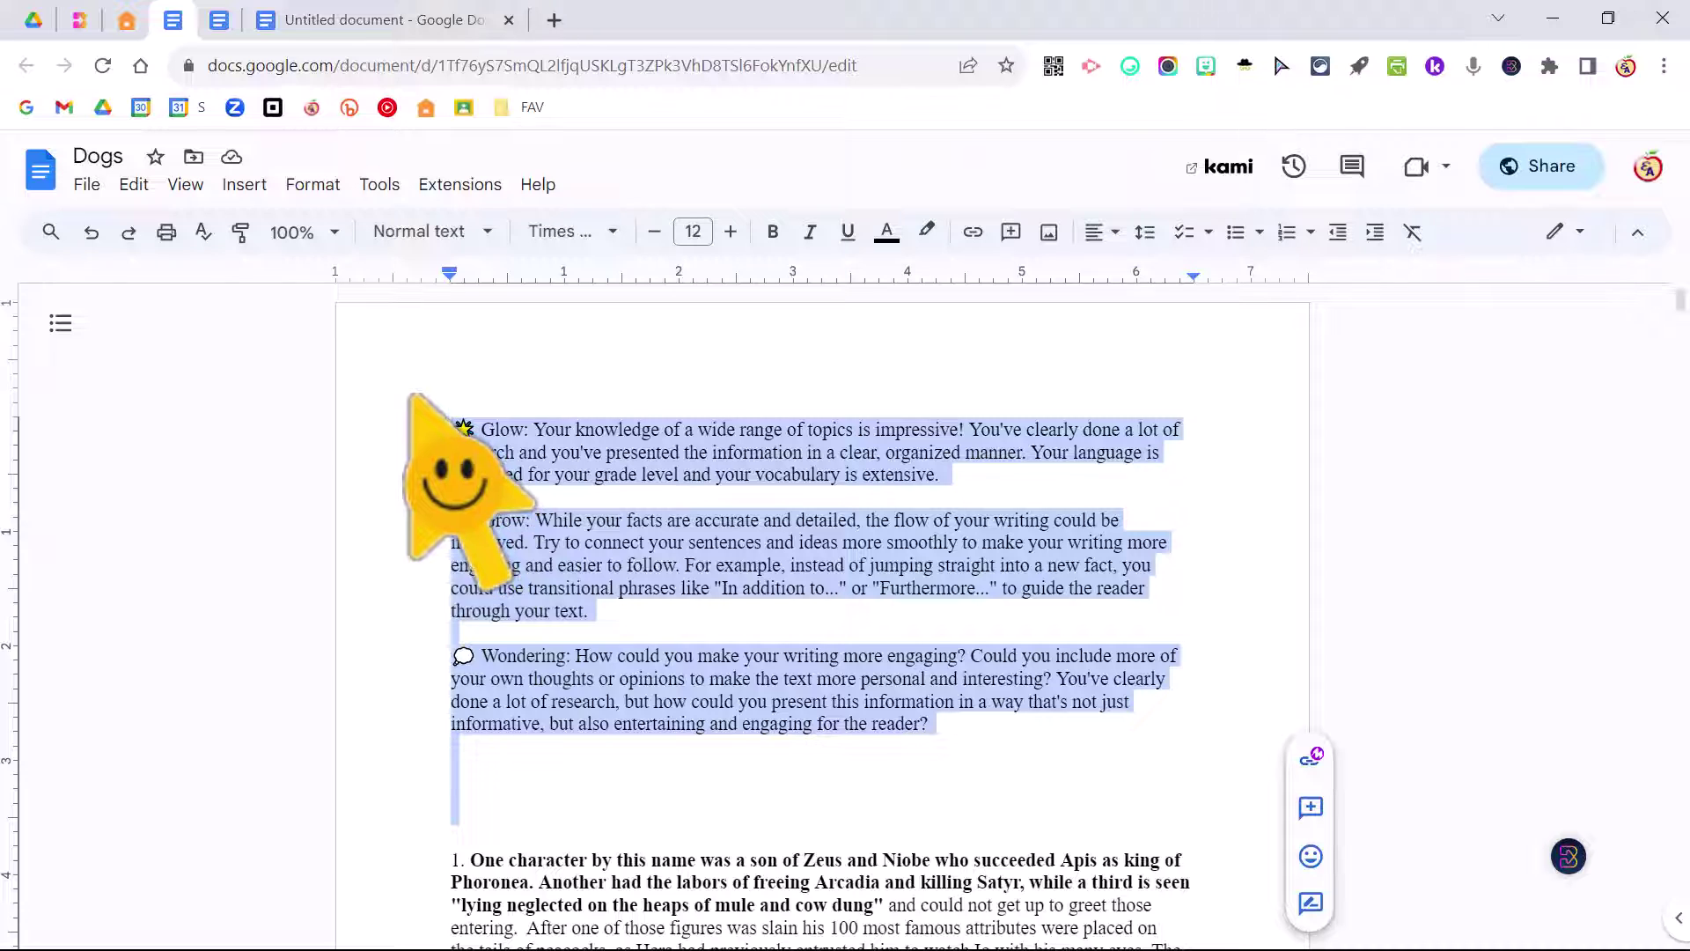
key(BackSpace)
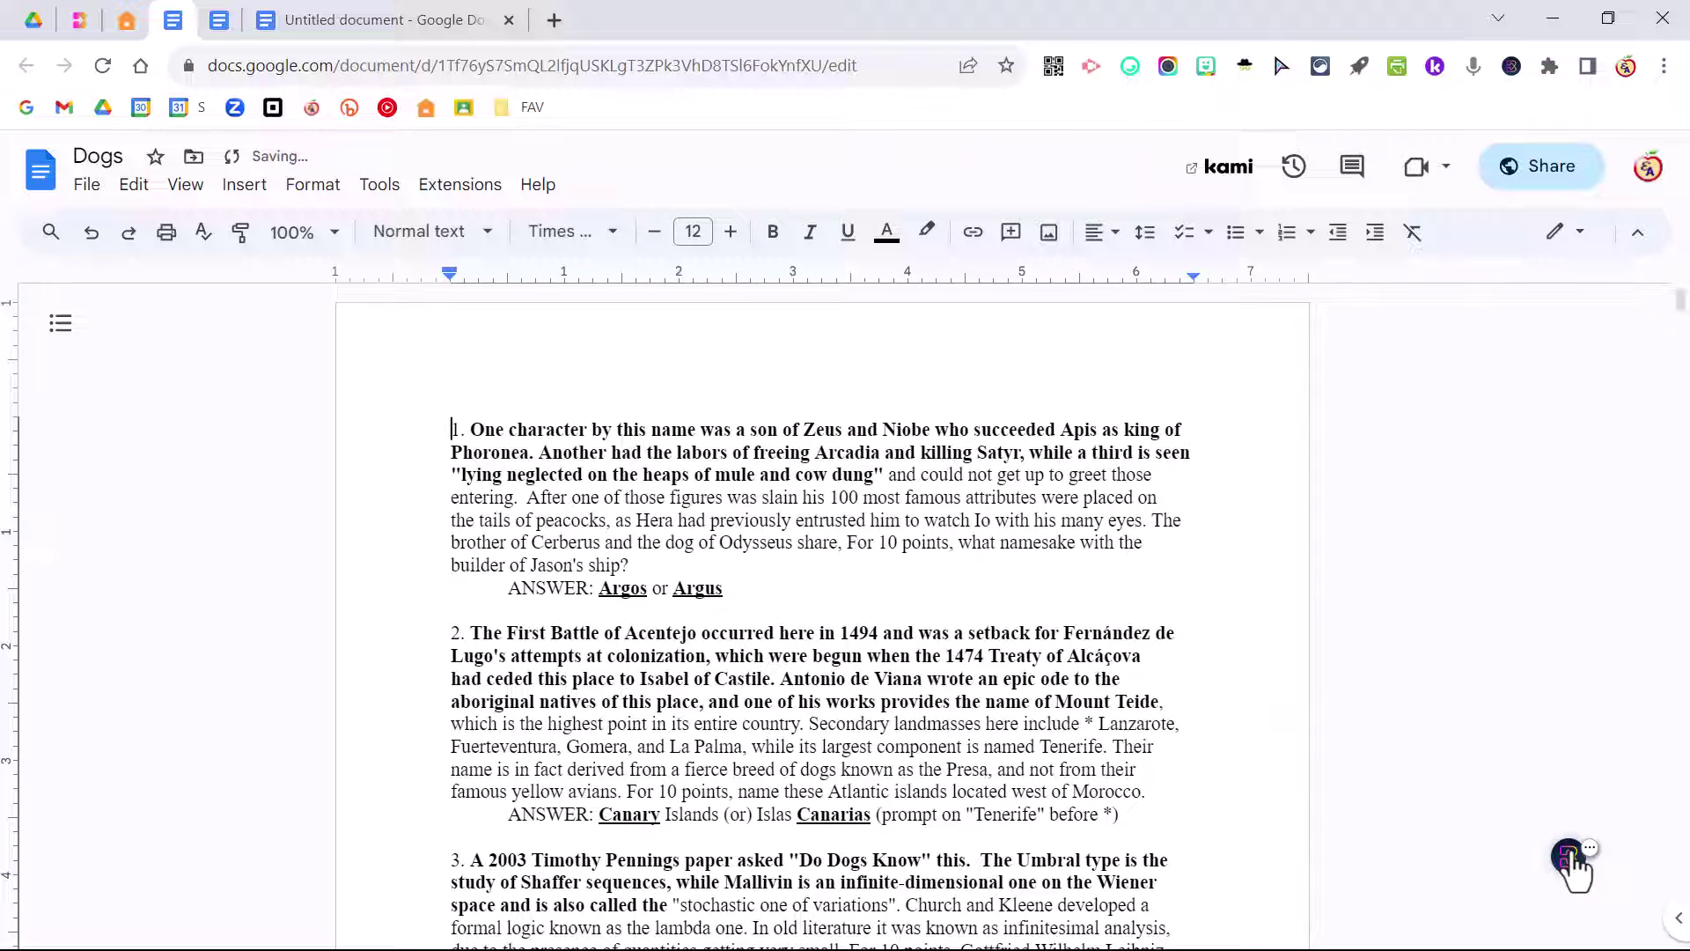
click(1571, 856)
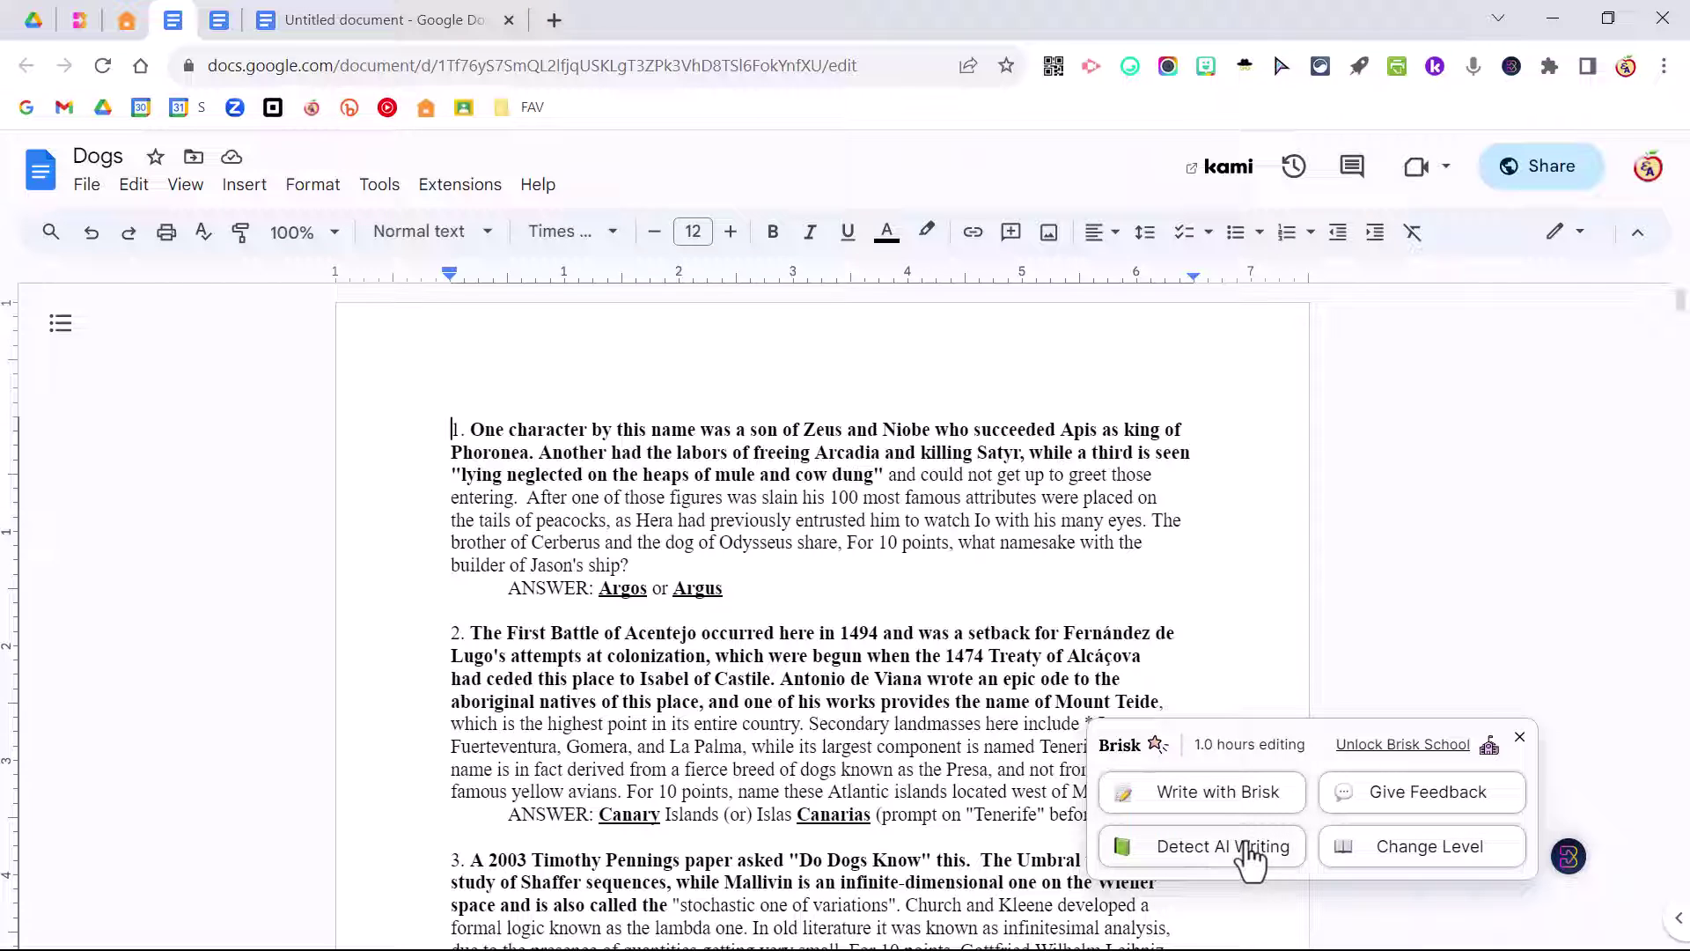
click(1223, 858)
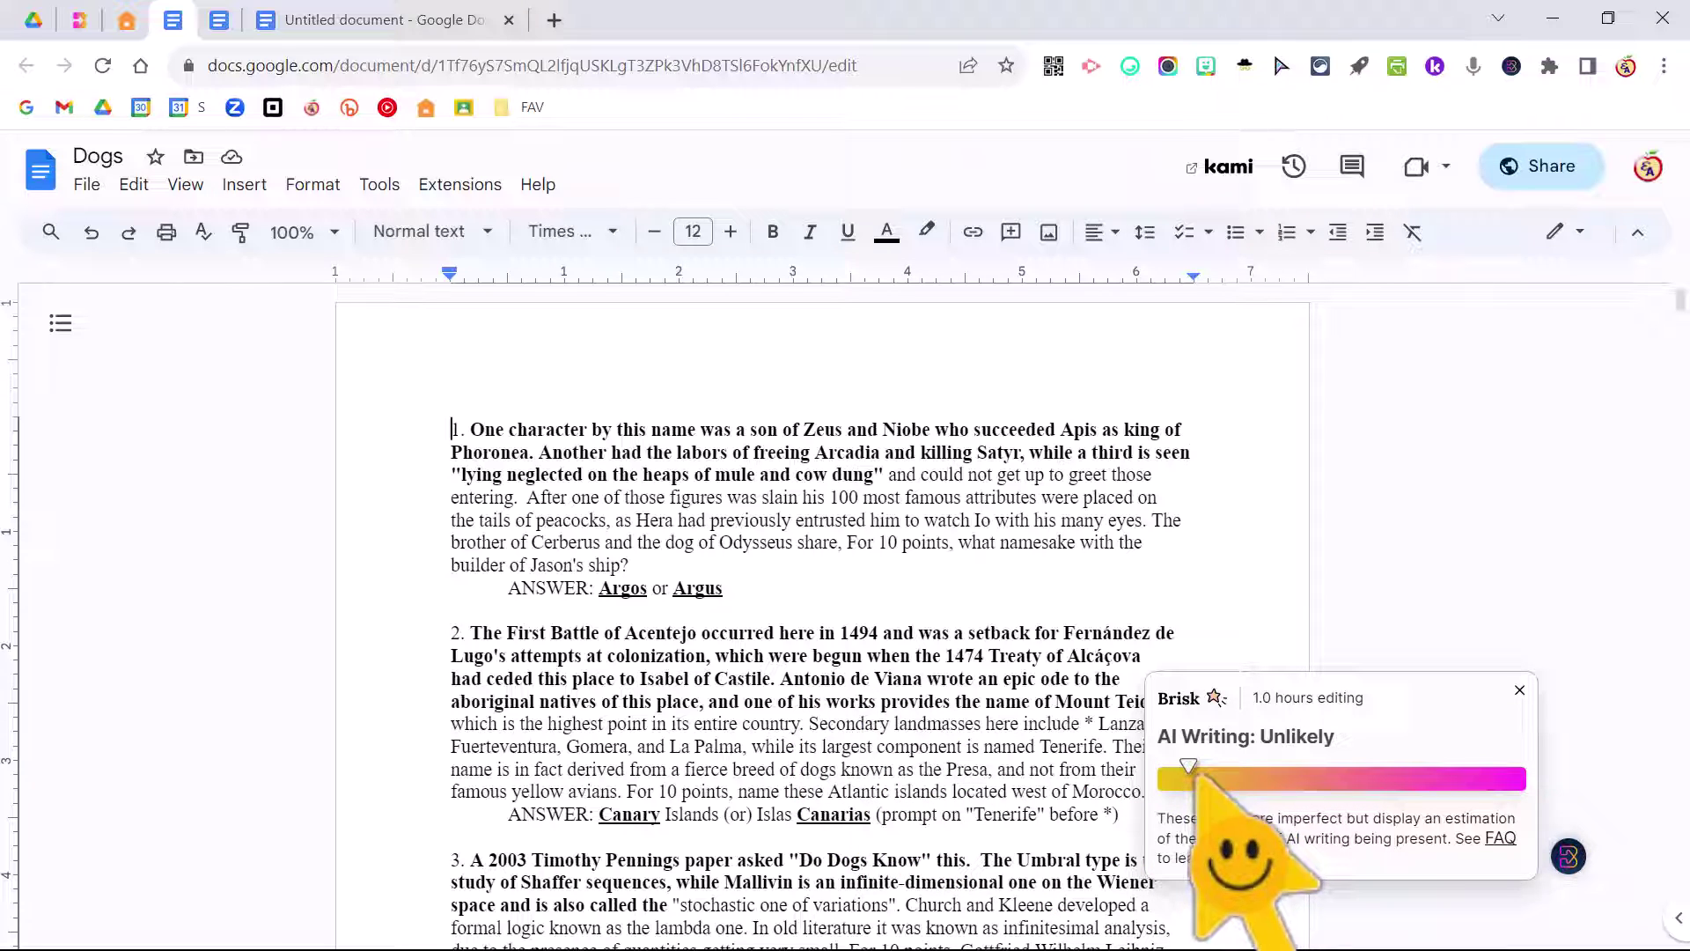
click(310, 13)
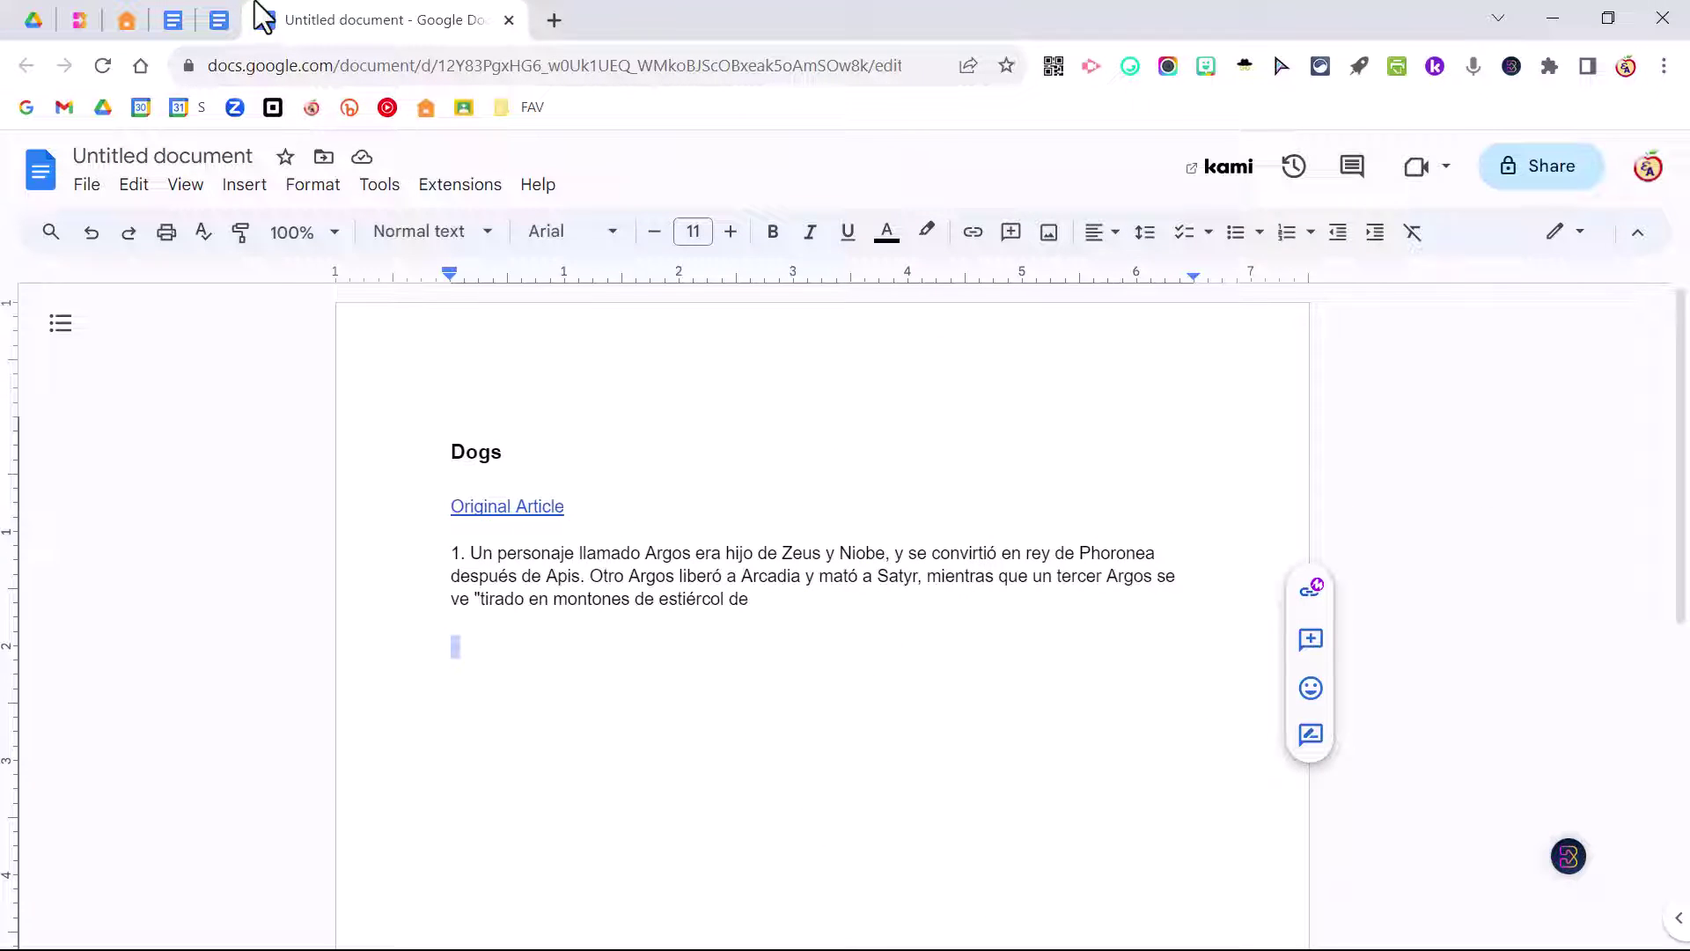
click(220, 21)
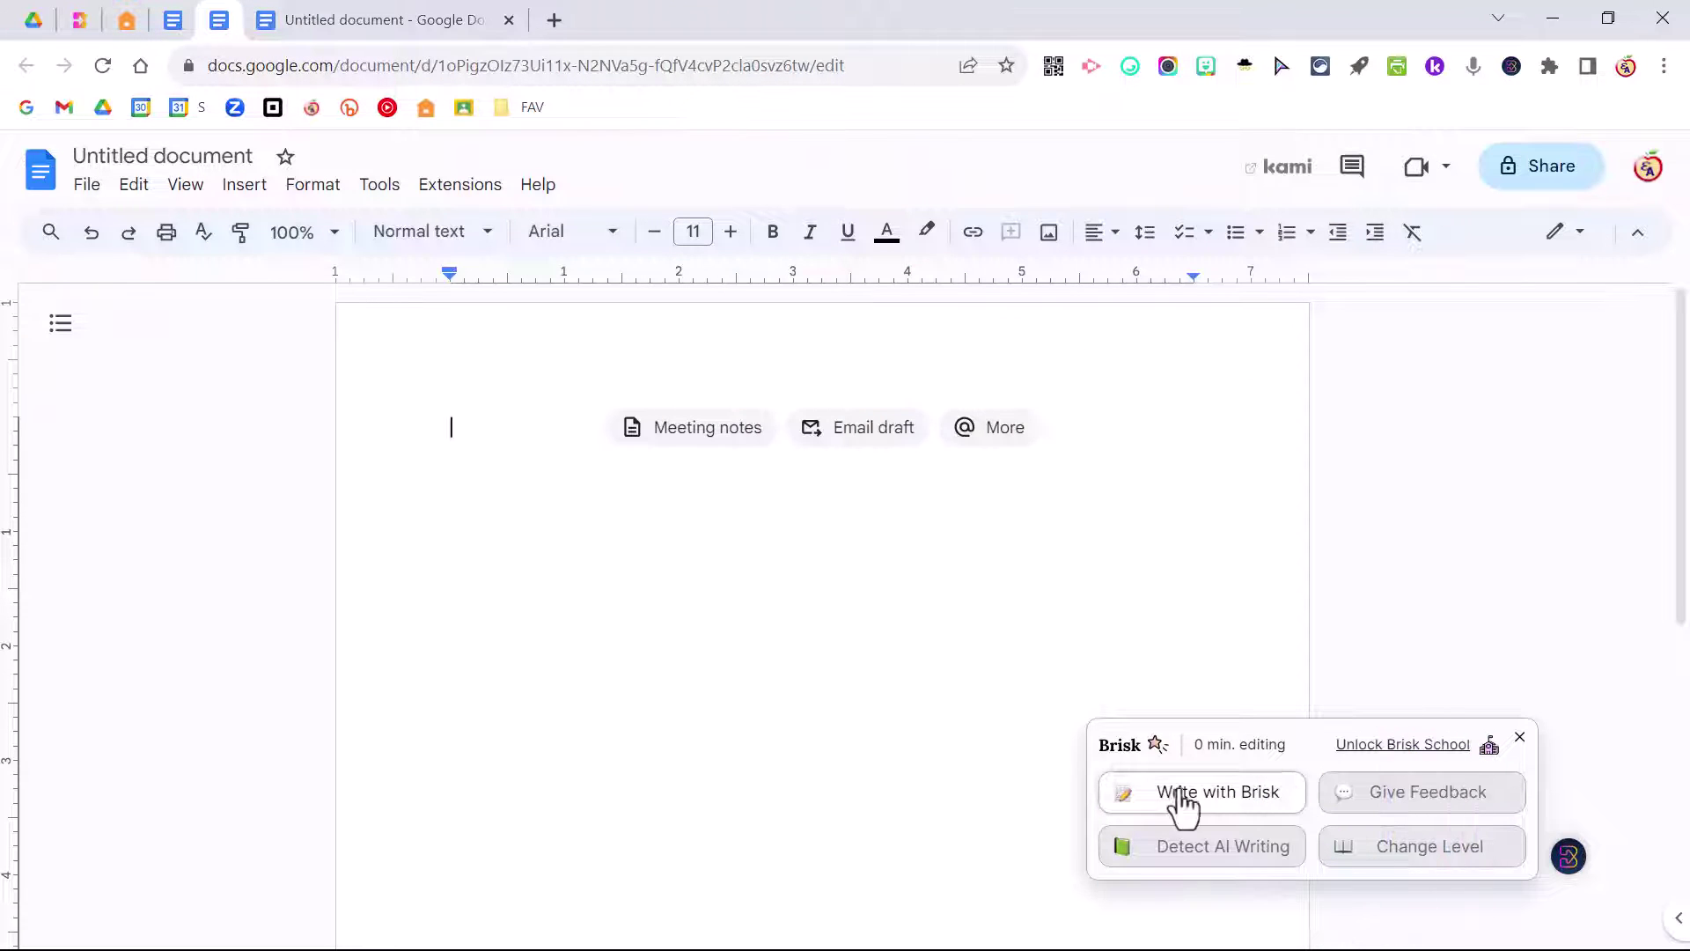
Step: Request a 1st-grade English resource in Write with Brisk: 'create a resource on digital citizenship'
click(1218, 797)
click(1178, 671)
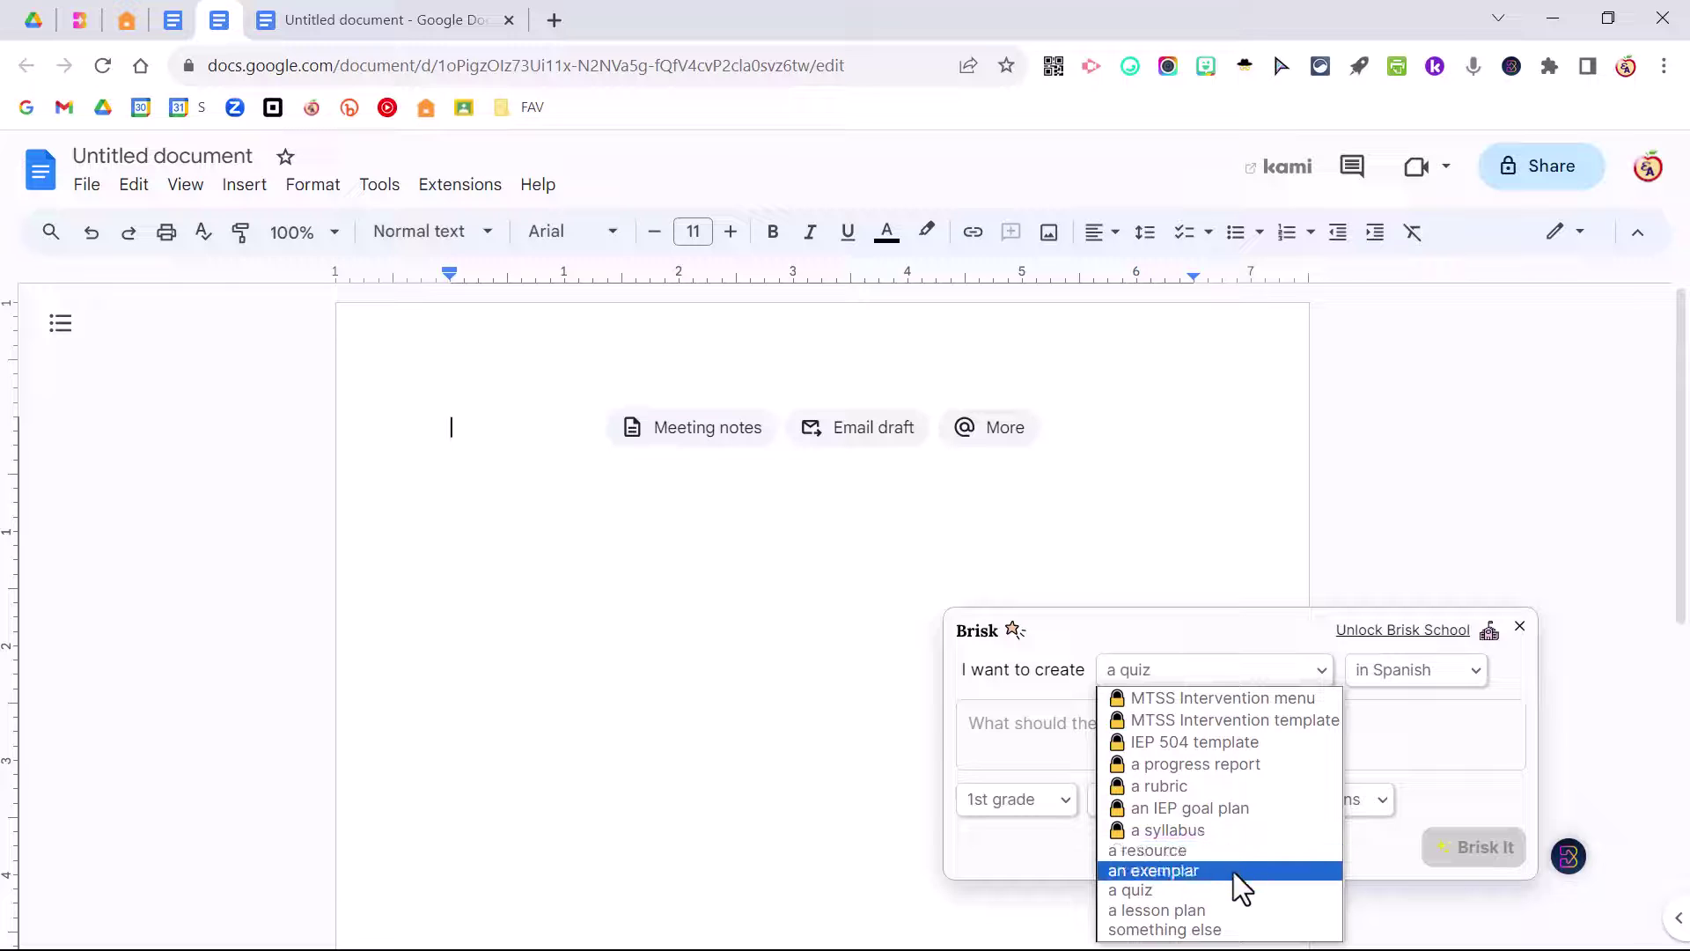
click(1169, 852)
click(1391, 671)
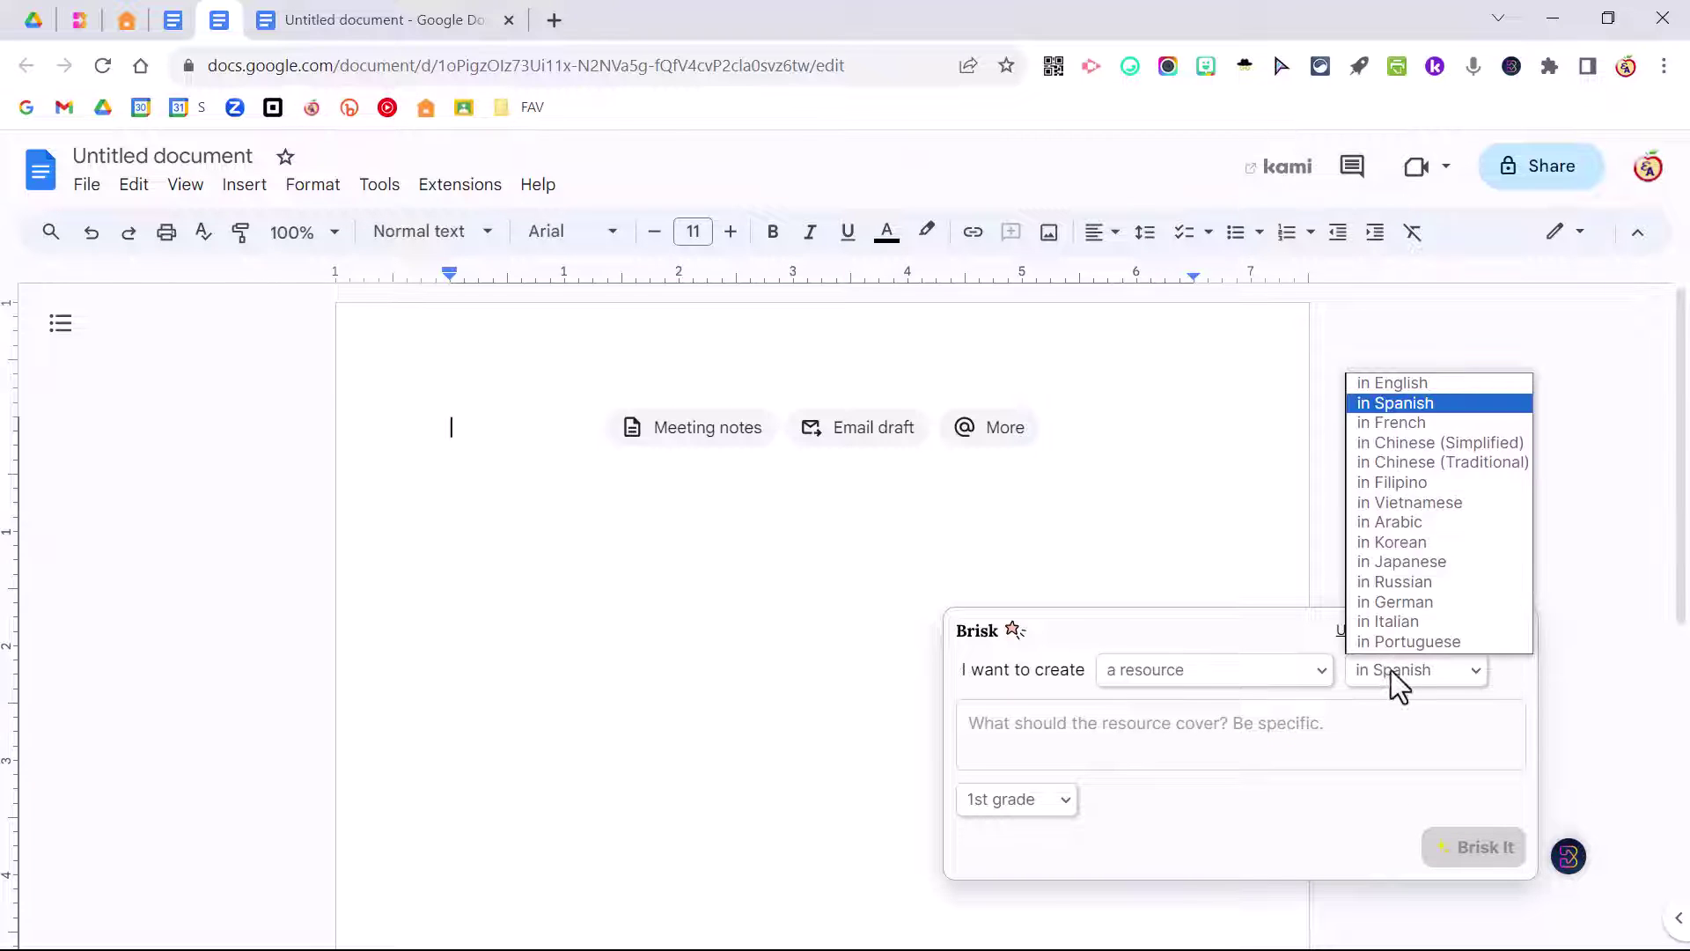
click(1435, 384)
click(1219, 727)
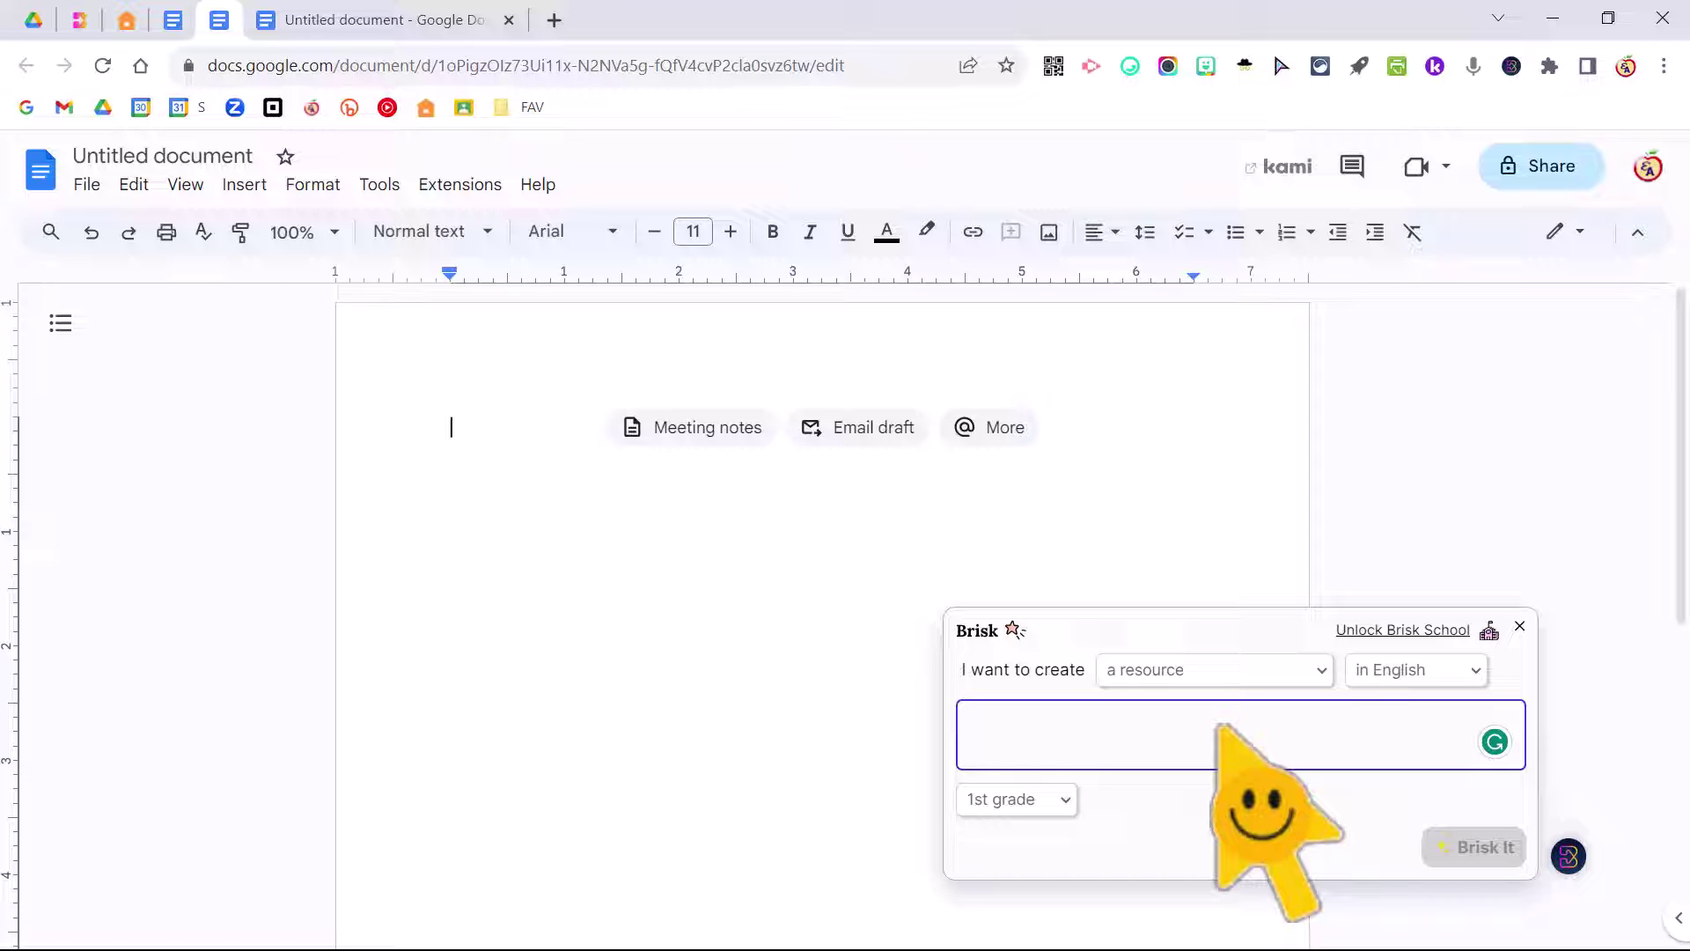
text(o)
text(rce on digital citizenship)
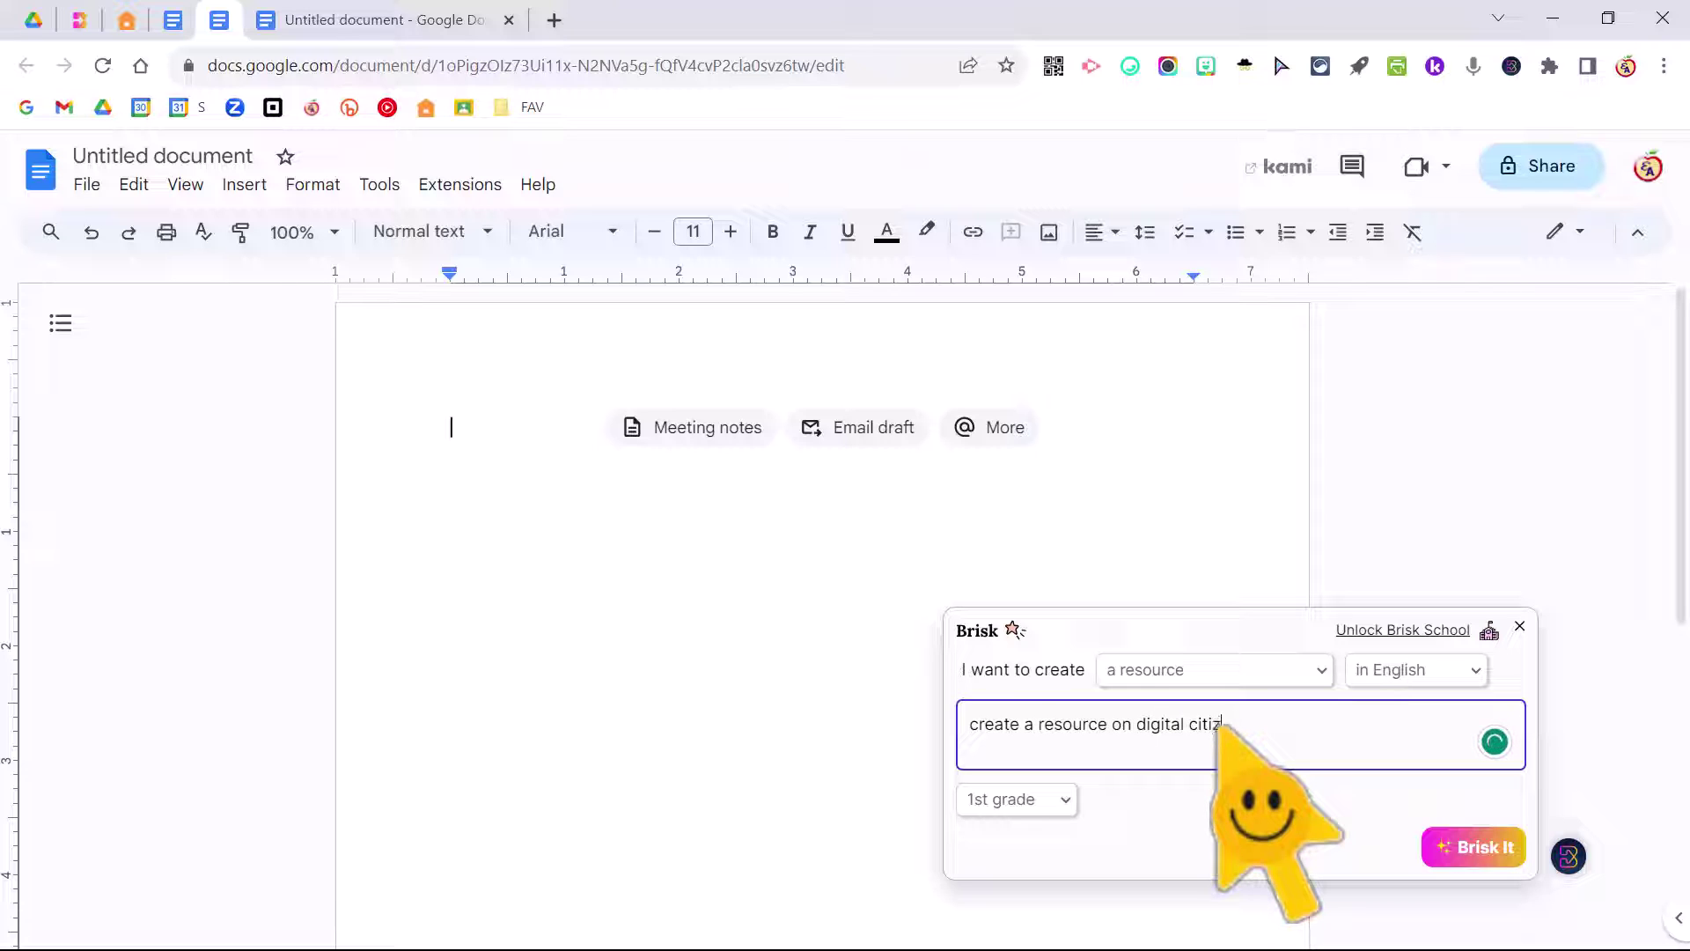
Step: Generate the digital citizenship resource with cyberbullying tips, an example and a conclusion
click(1452, 847)
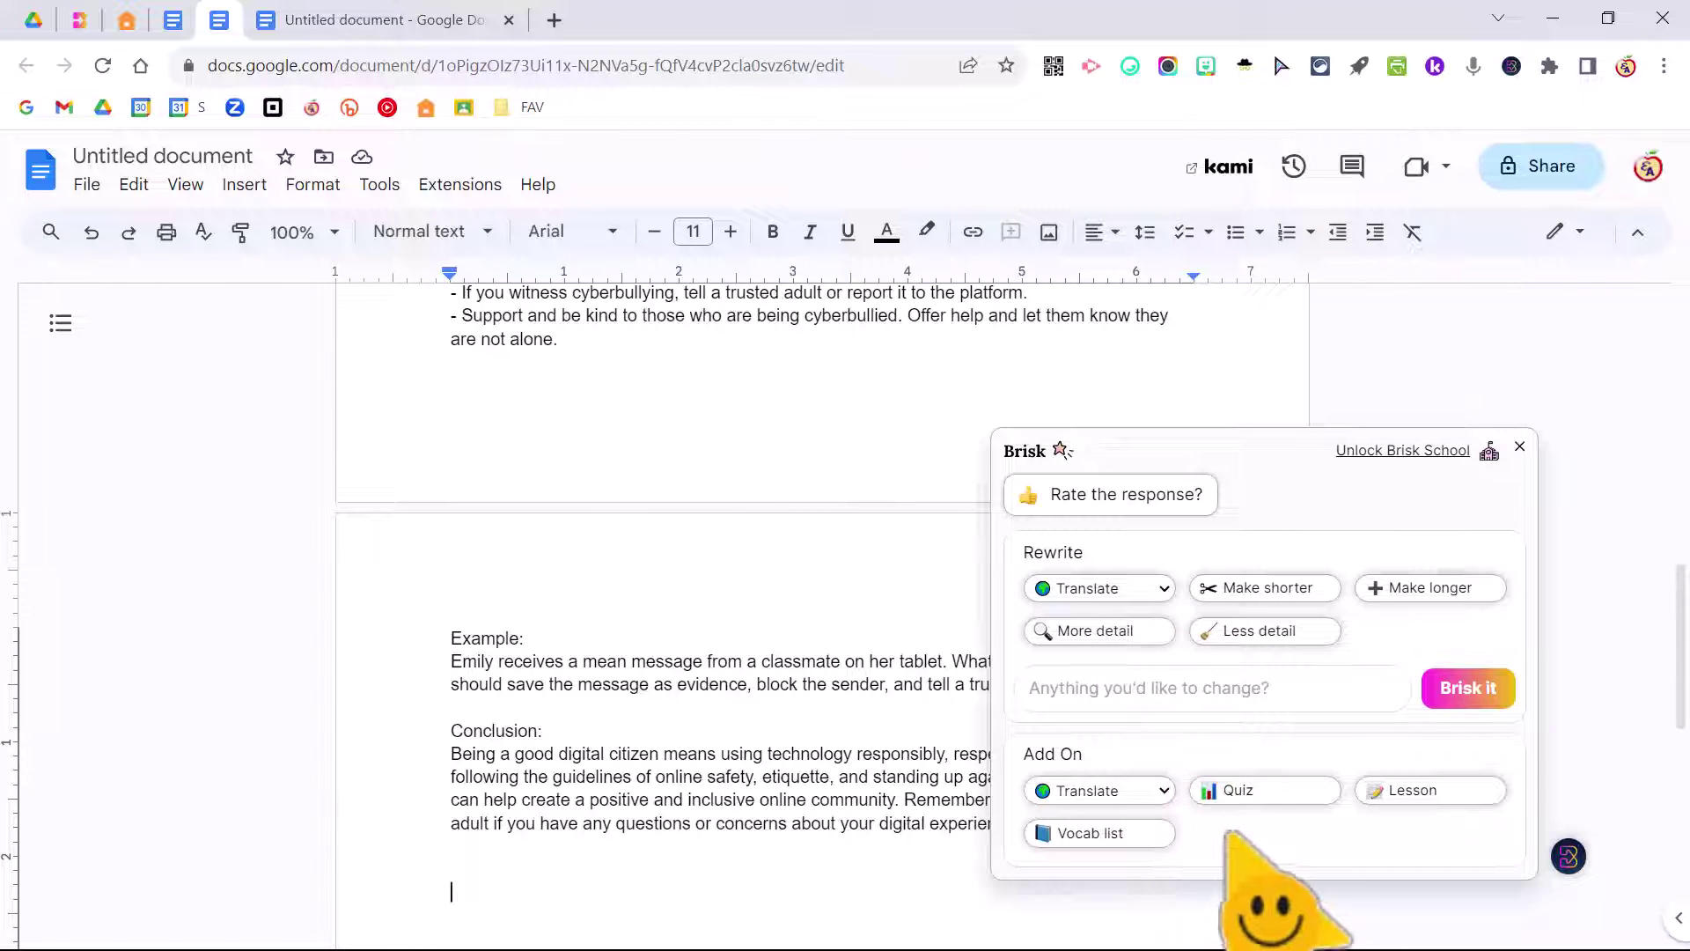
Step: Add a 2-question multiple-choice quiz on online safety and etiquette, plus its answer key
click(1284, 795)
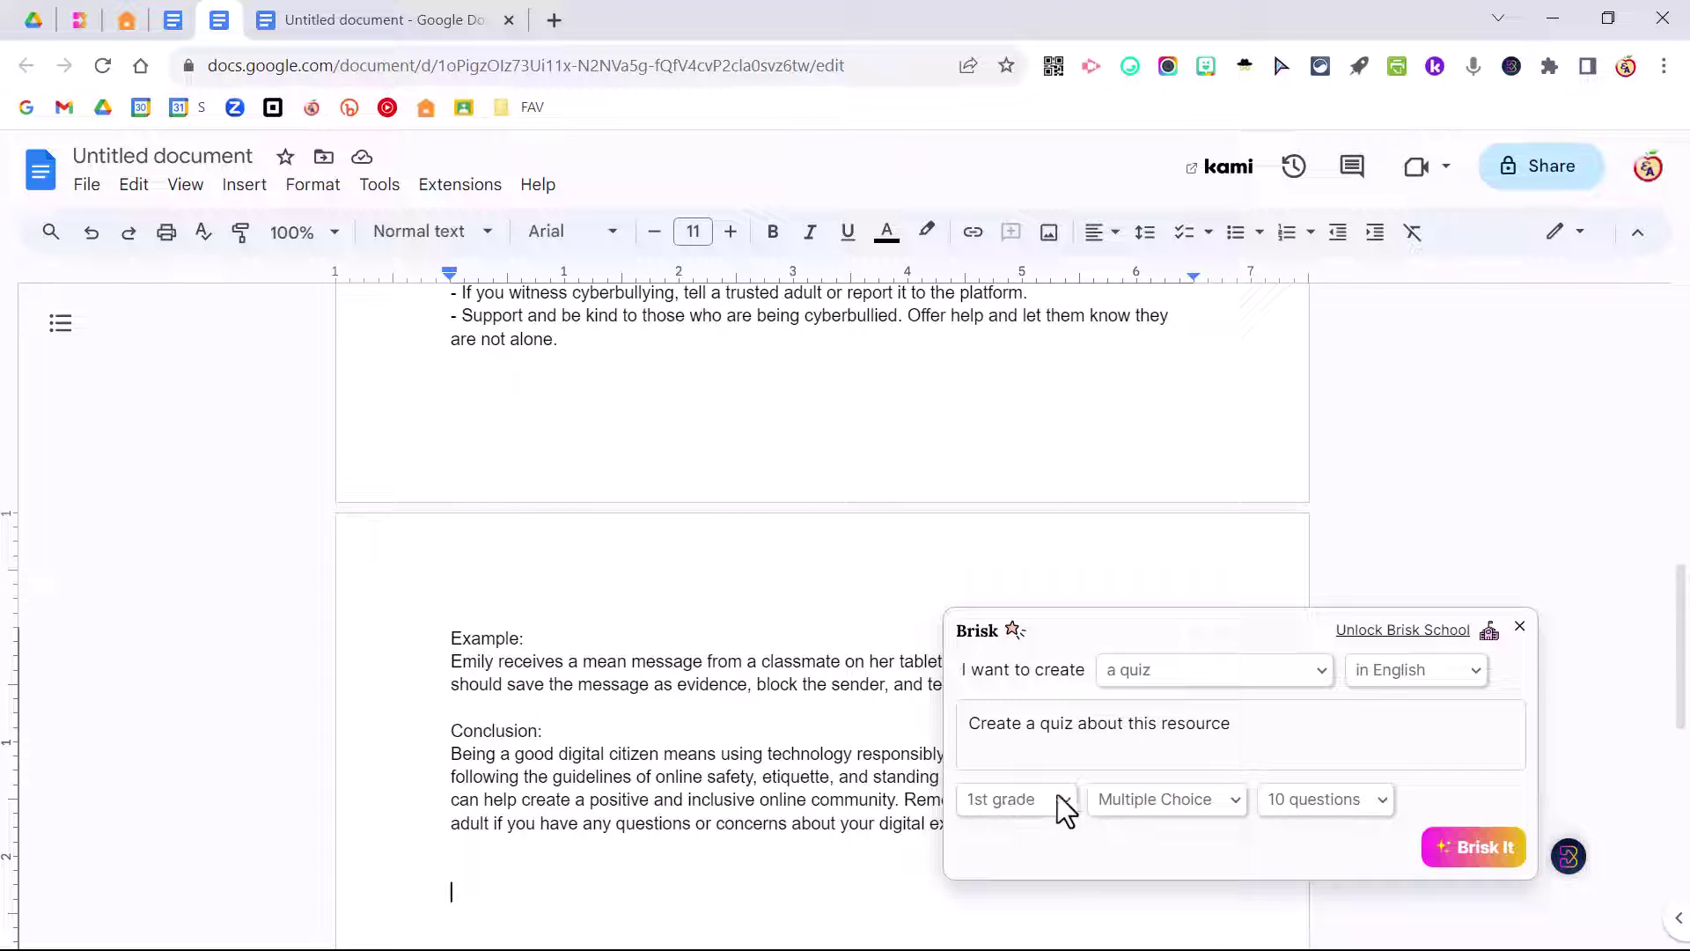
click(1167, 797)
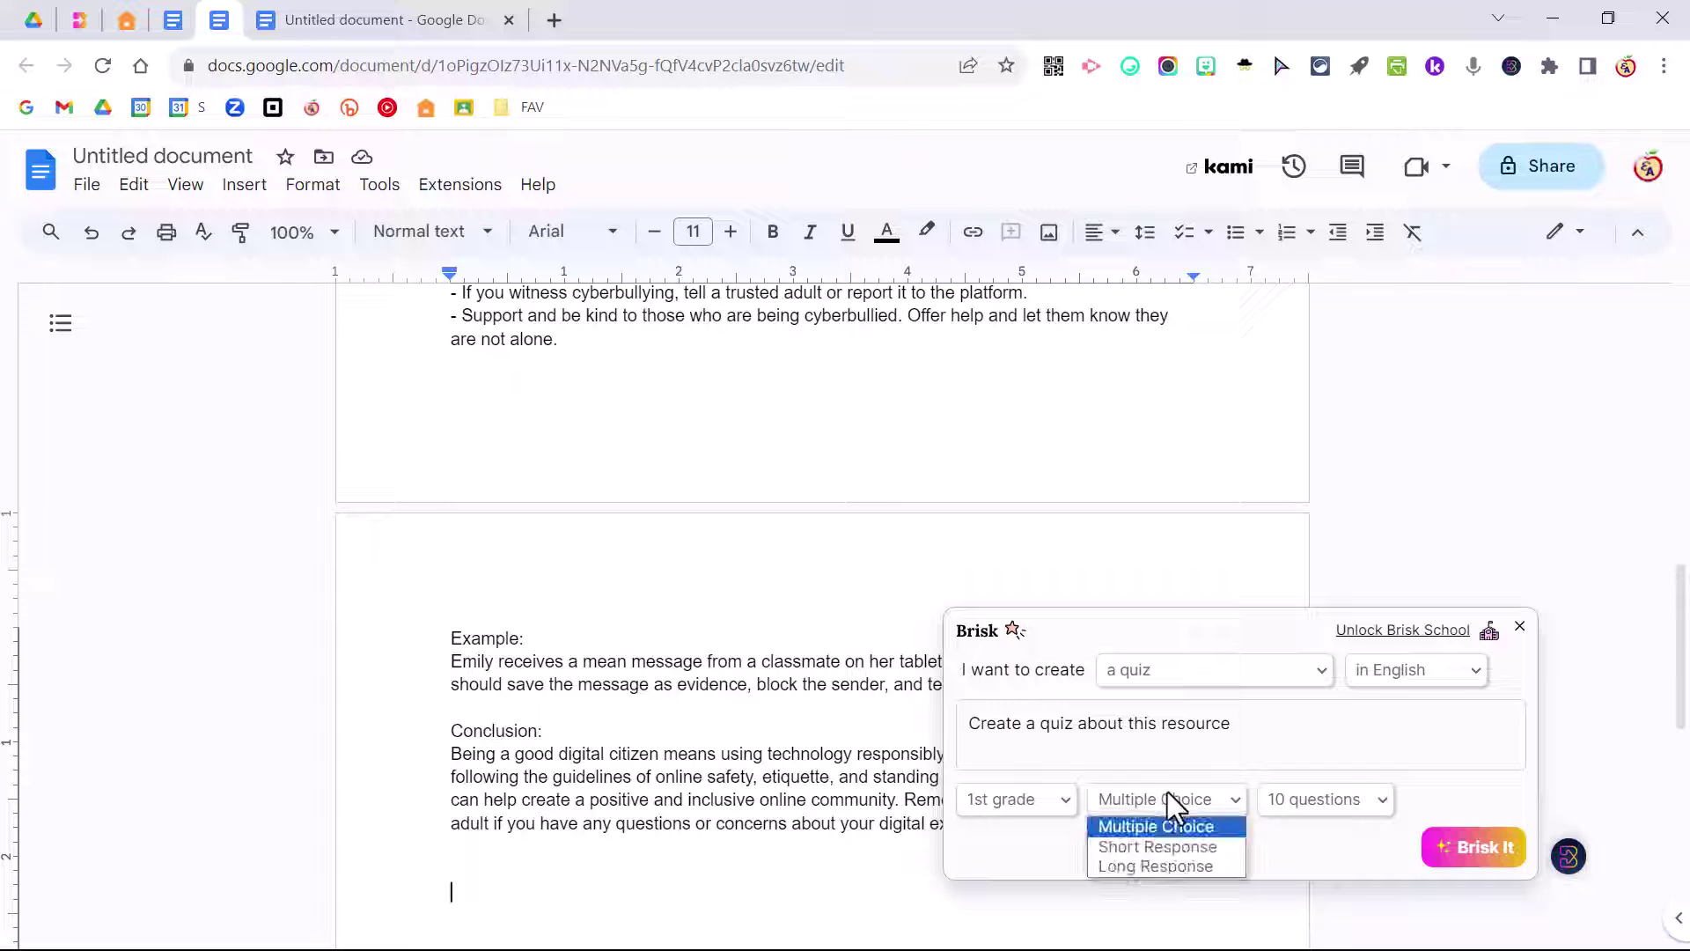
click(1202, 827)
click(1324, 796)
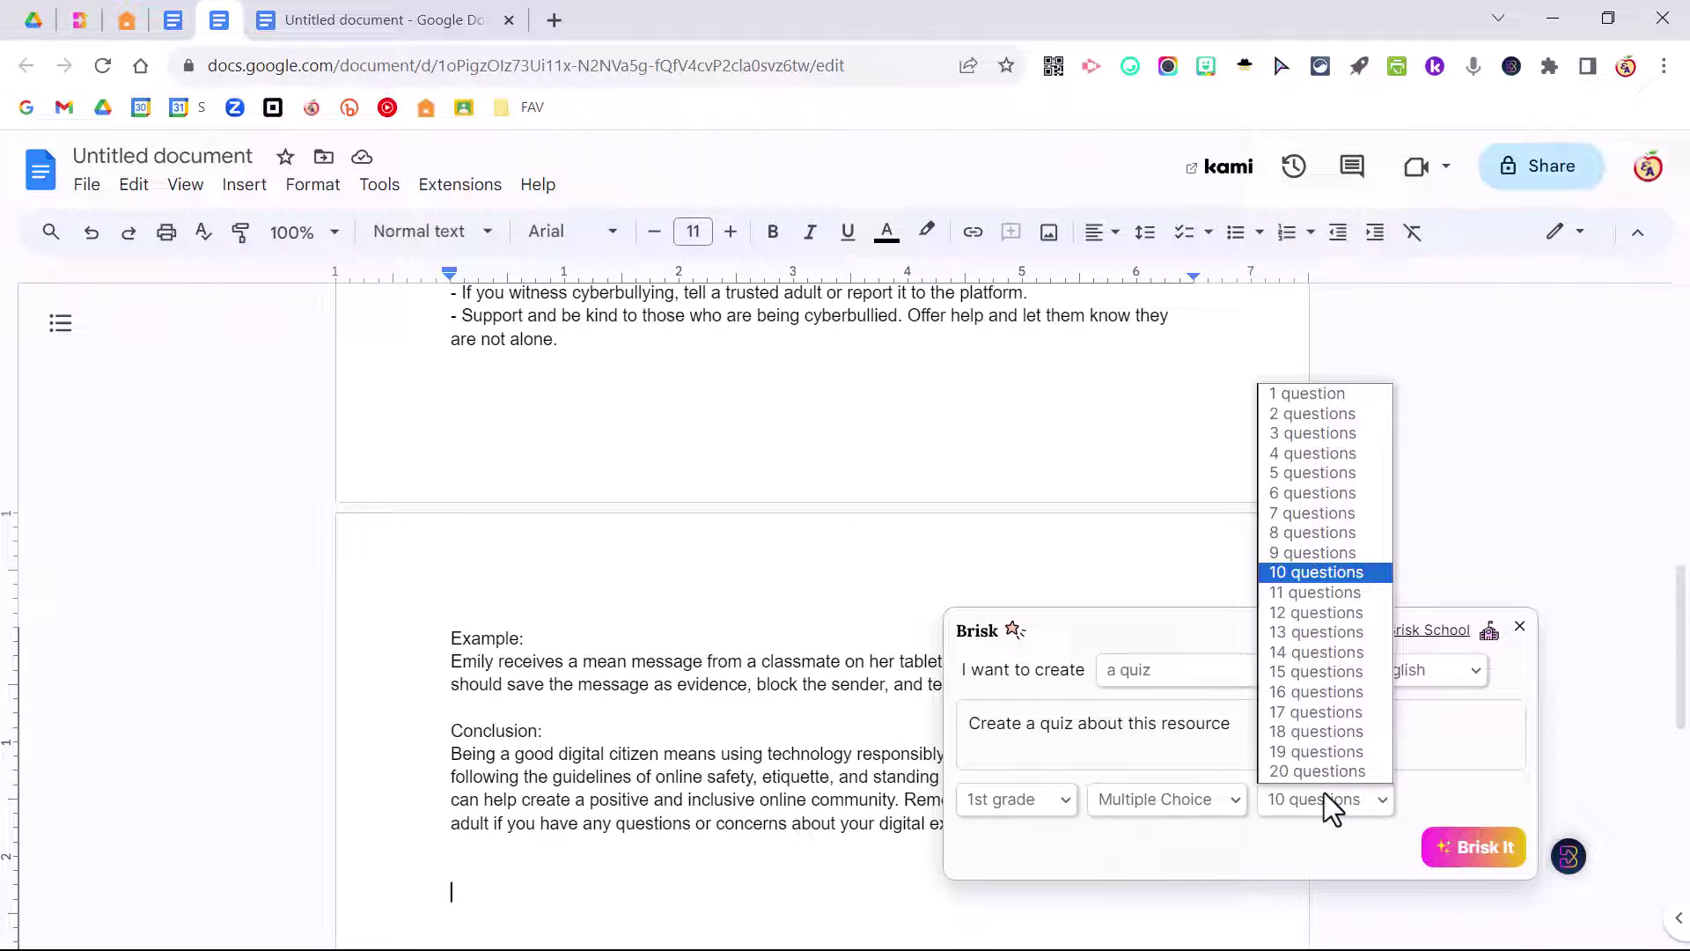
click(1334, 417)
click(1473, 847)
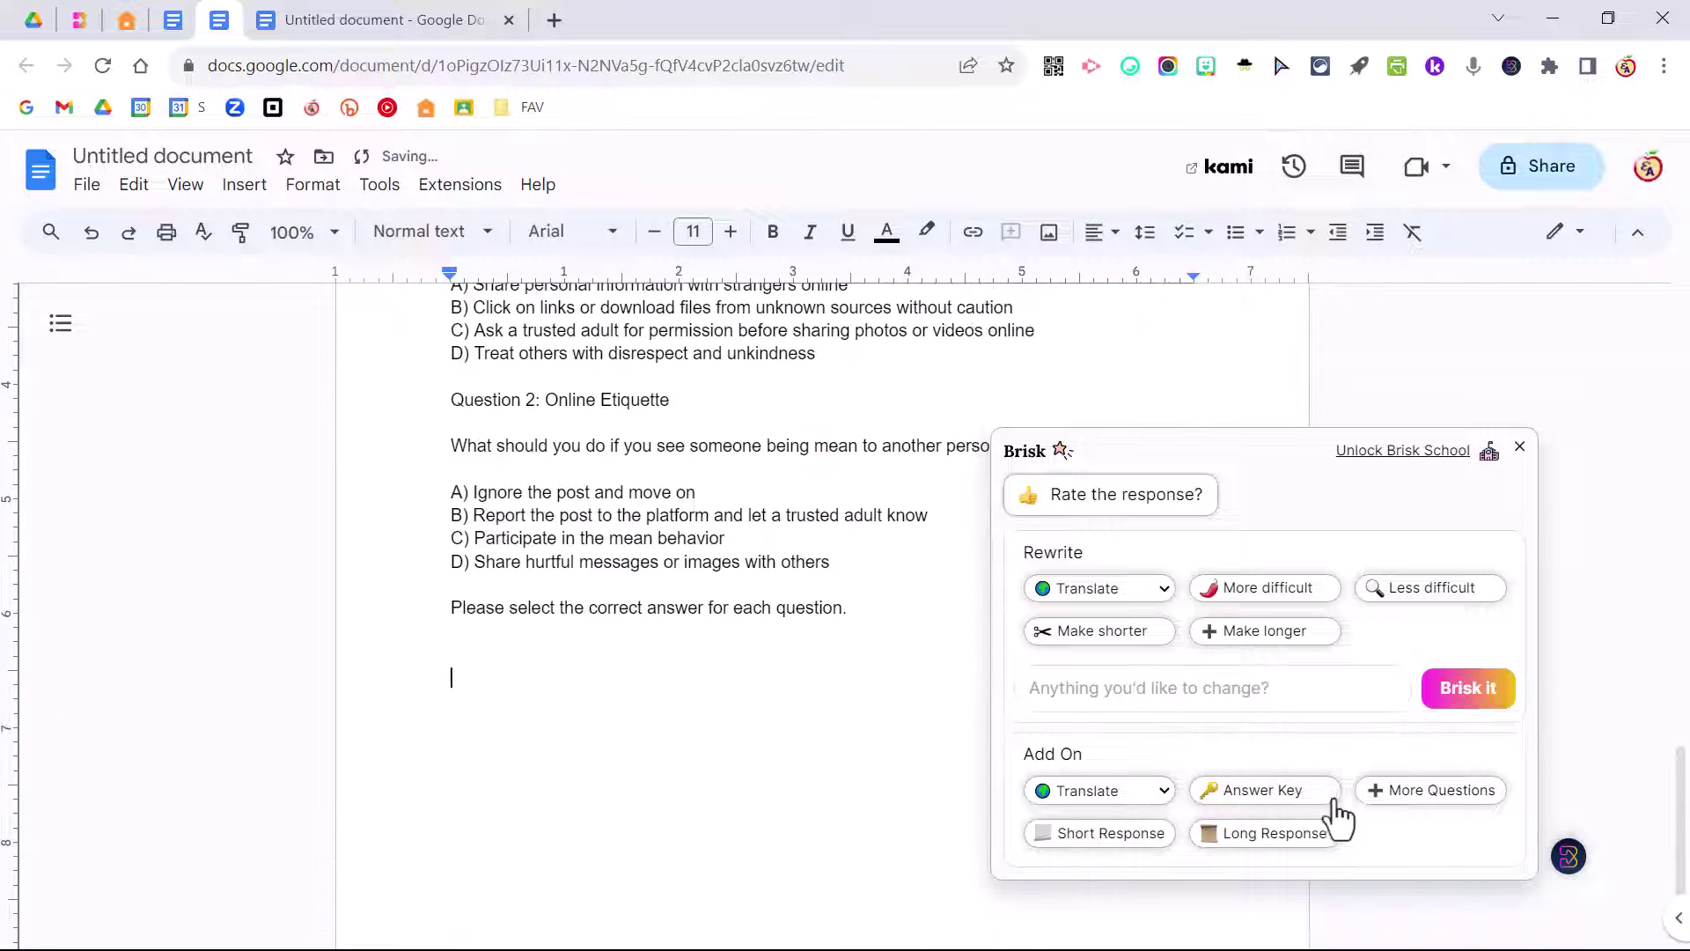
click(1243, 796)
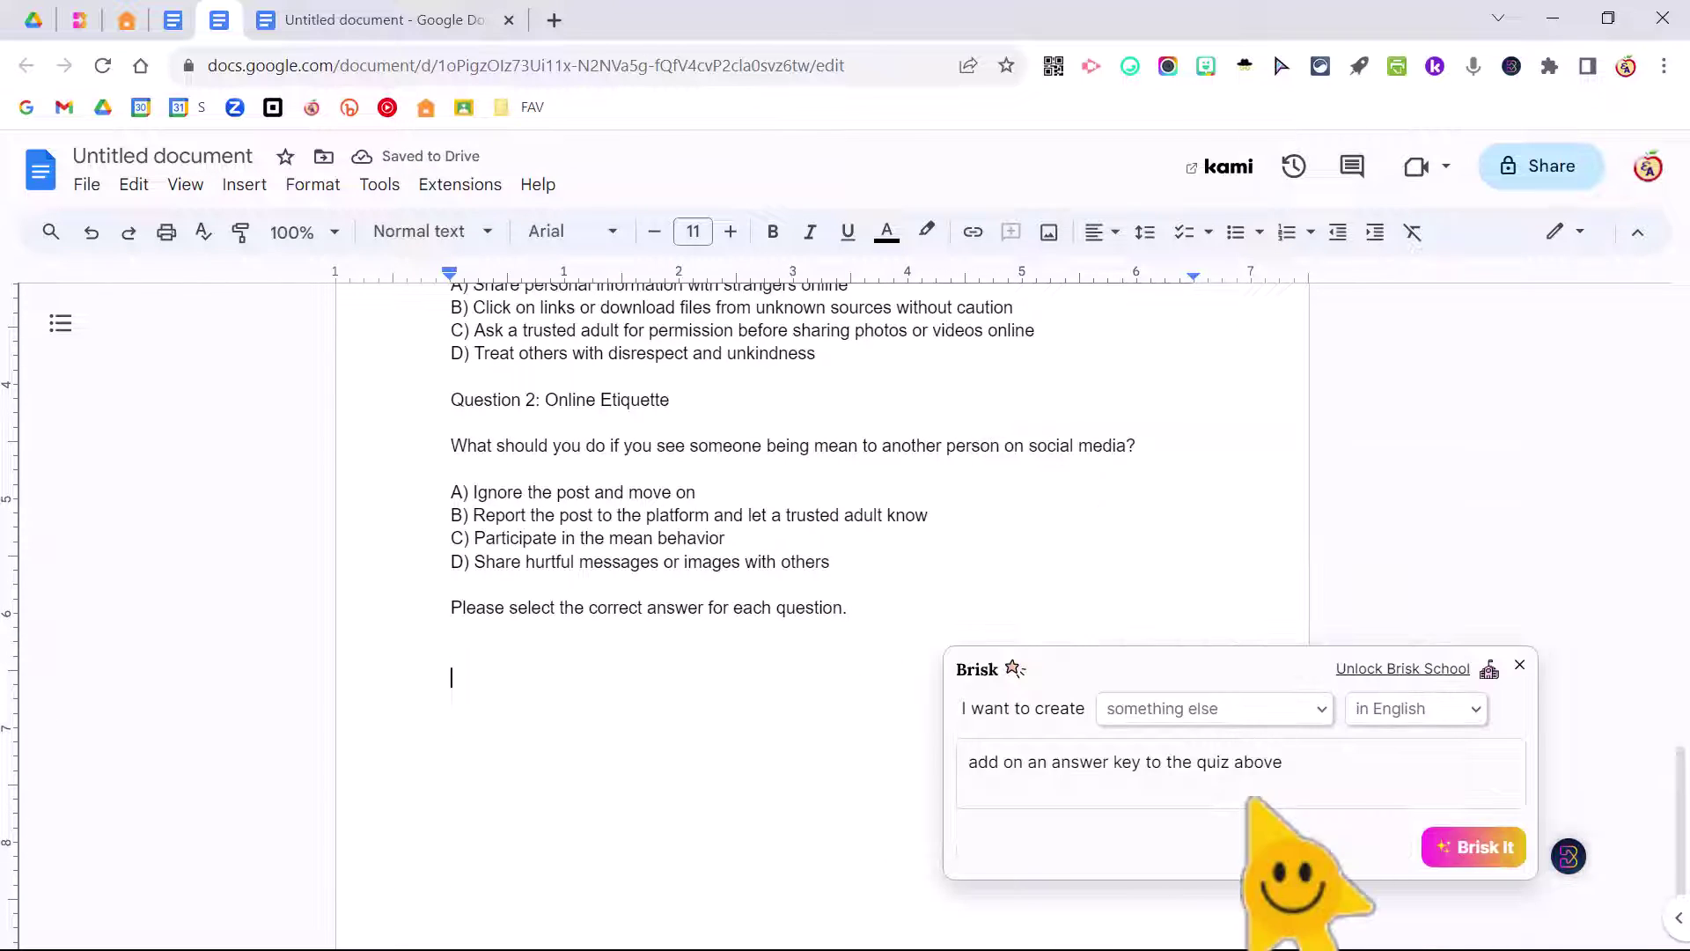
click(1461, 849)
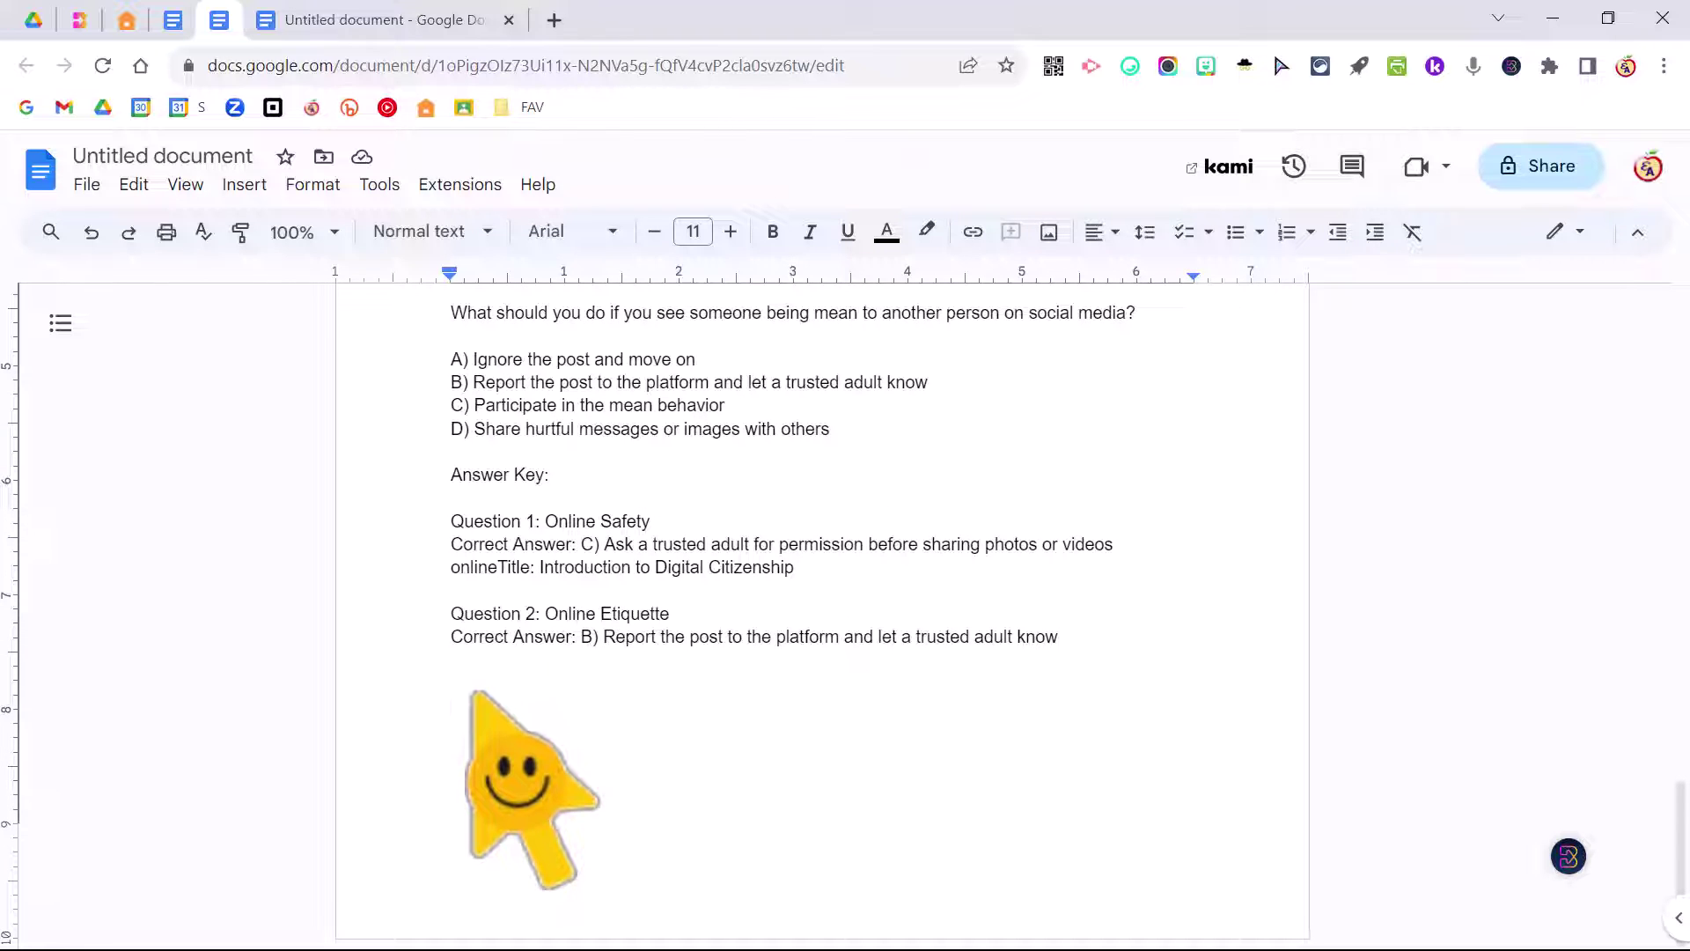
Step: Use Write with Brisk to generate one short-response question asking students to explain cyberbullying
click(1584, 875)
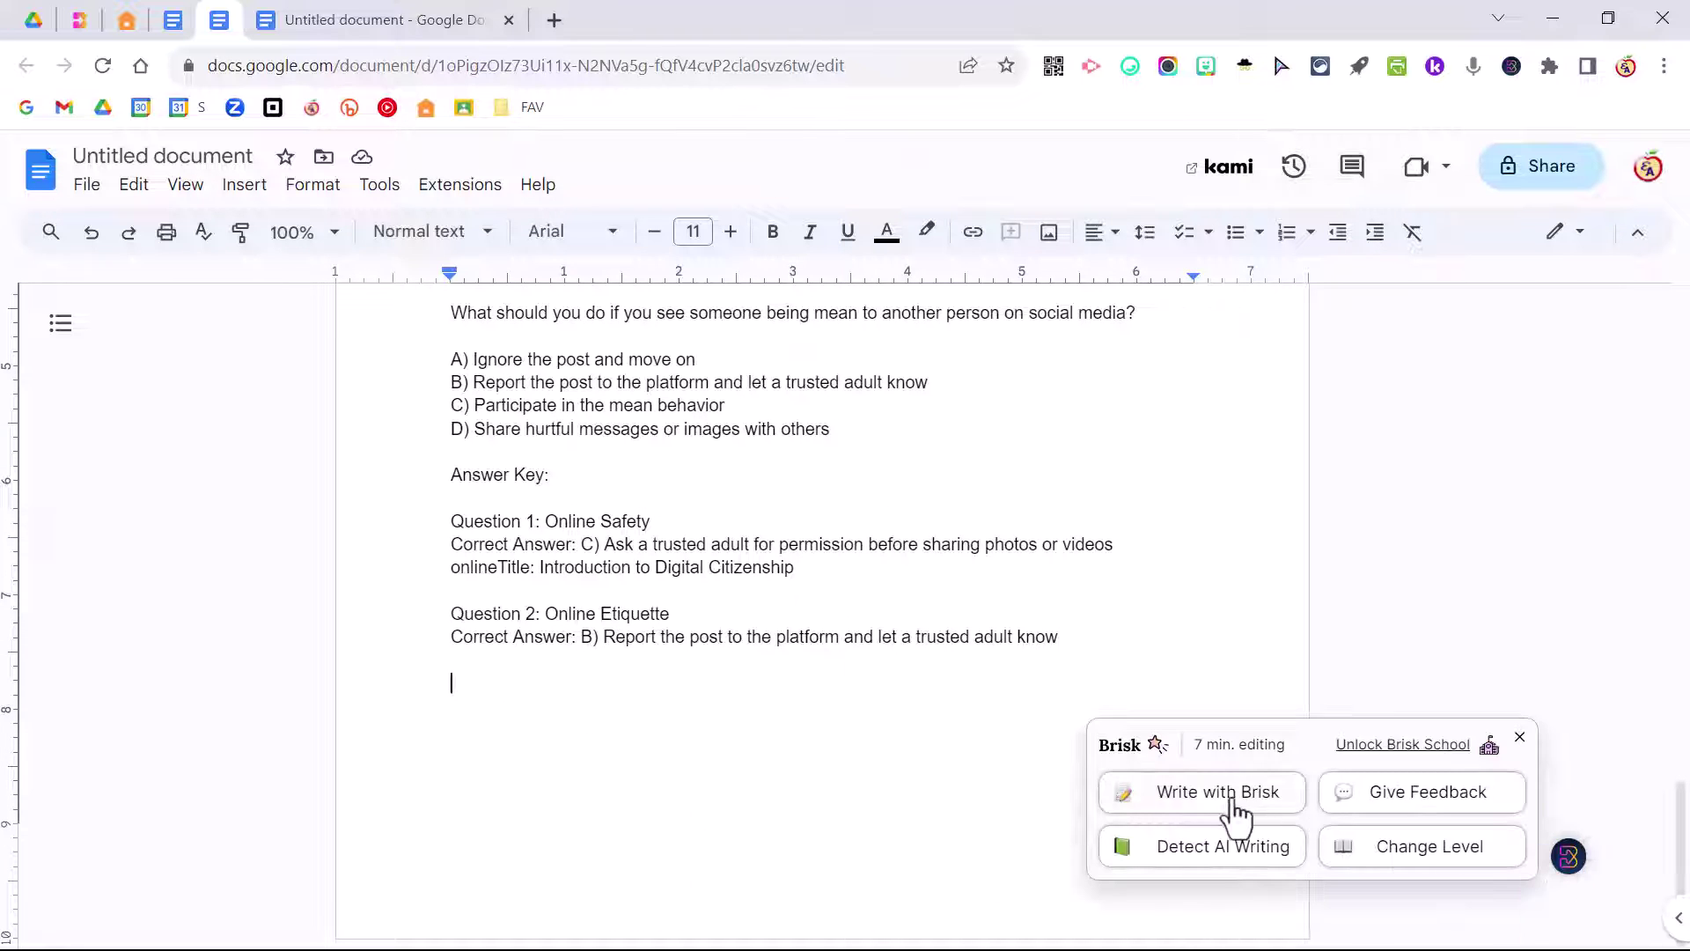
click(1219, 797)
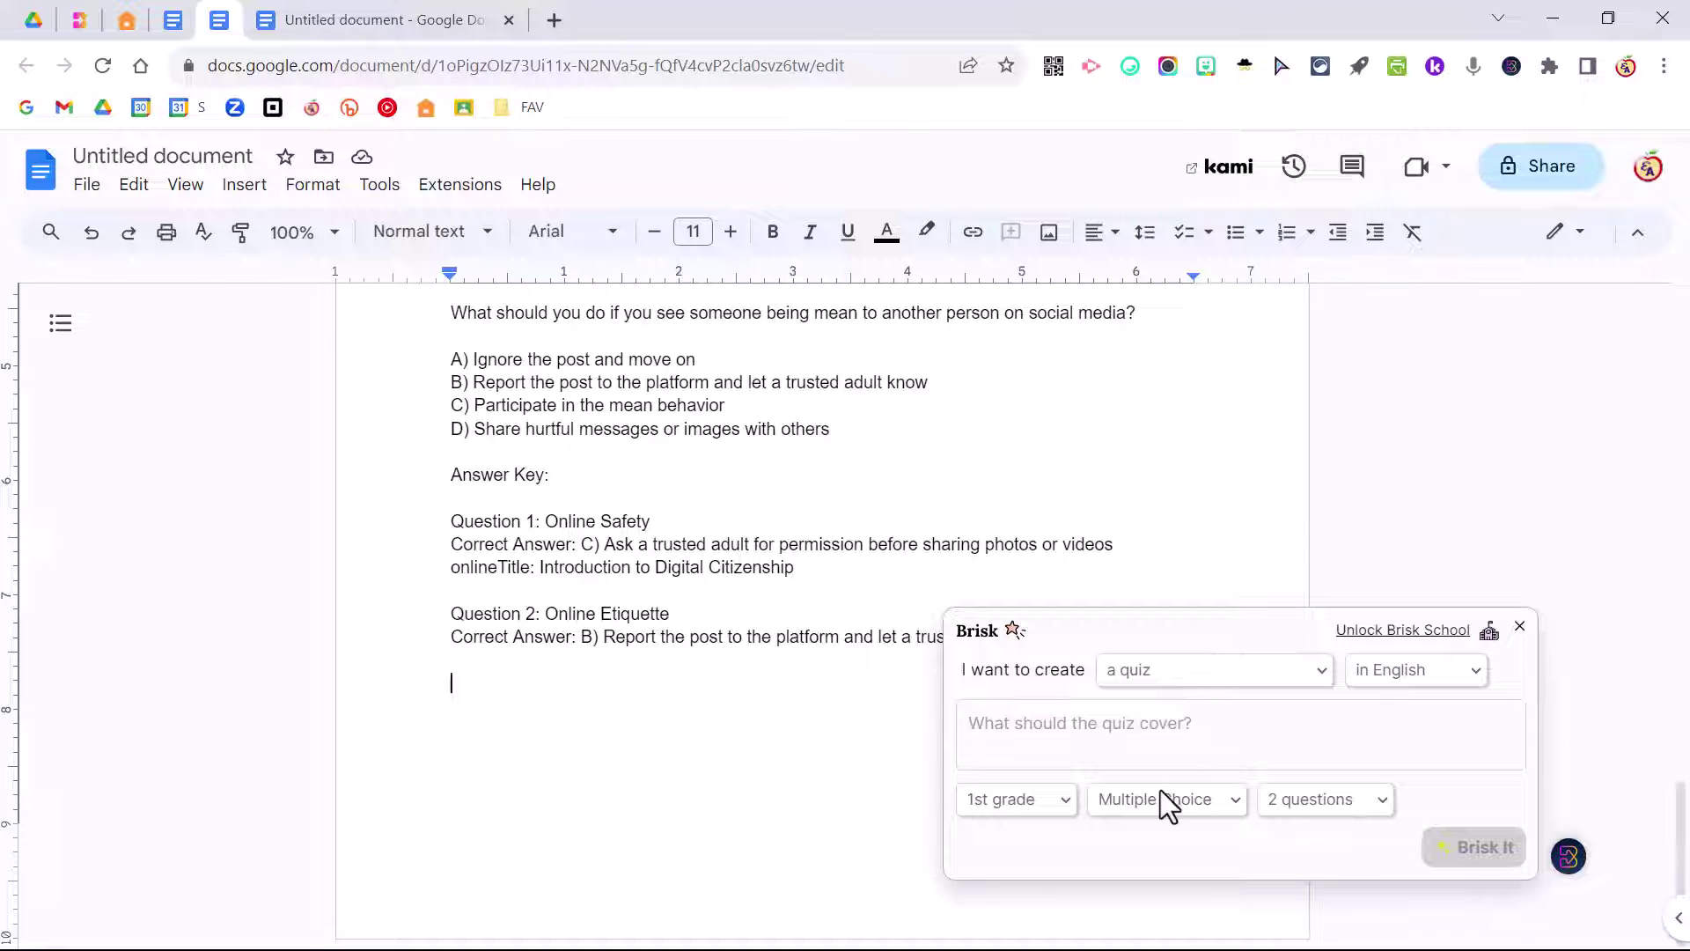
click(1192, 810)
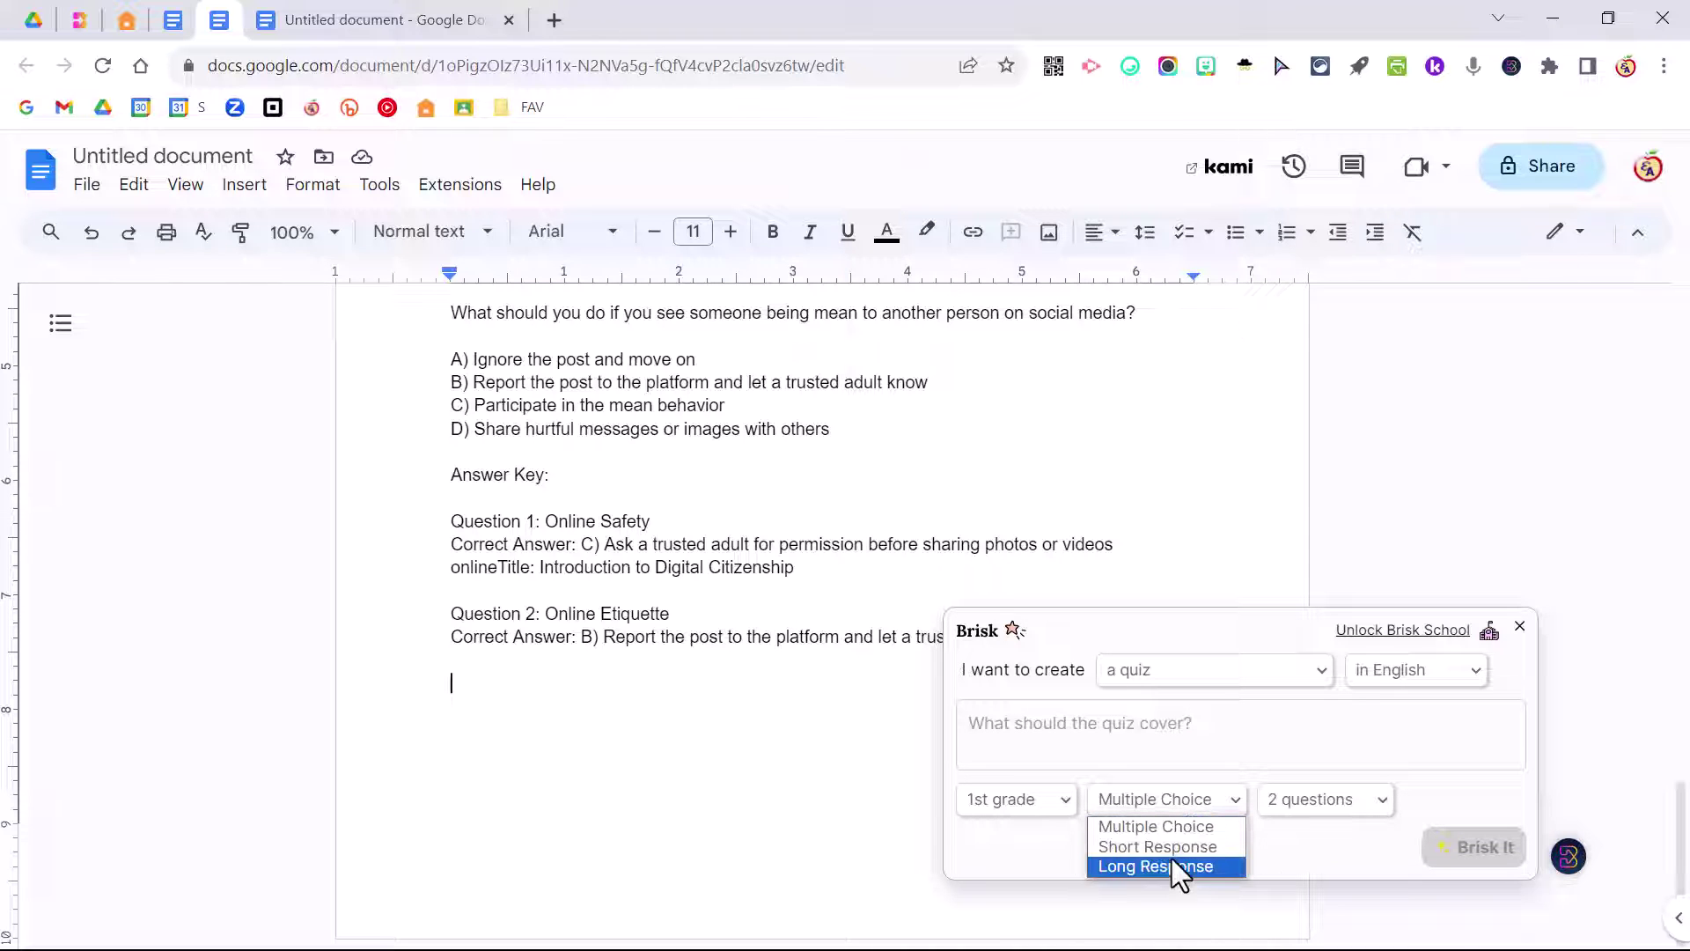
click(1175, 849)
click(1333, 794)
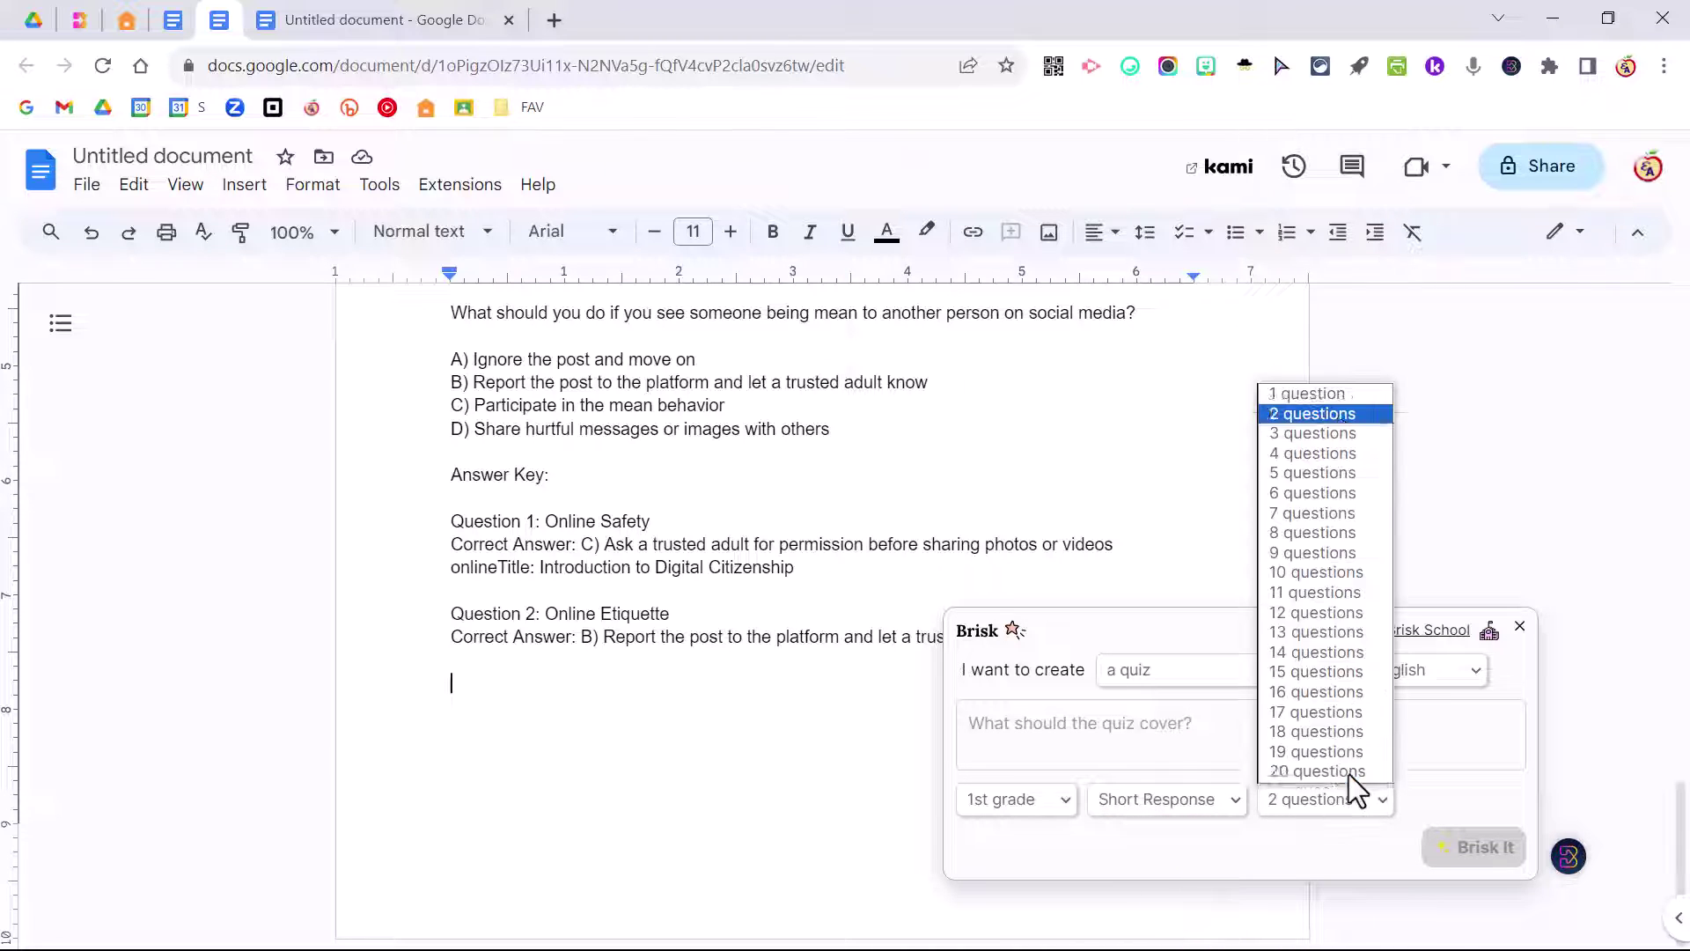
click(1300, 393)
click(1184, 736)
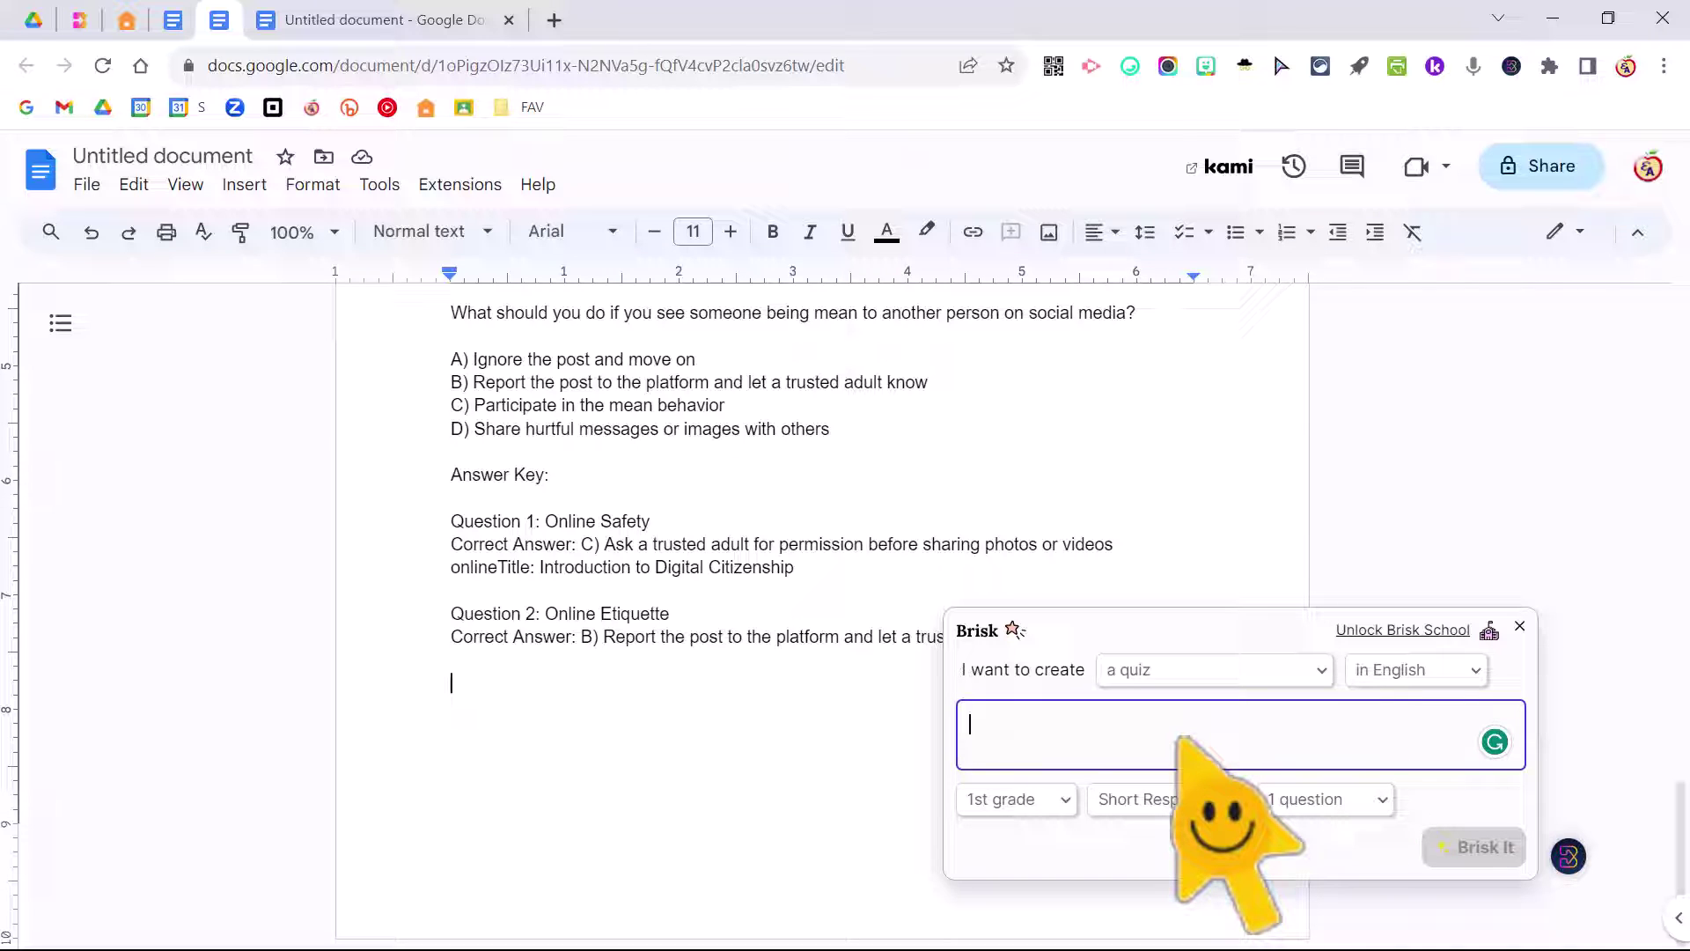
text(create a short response question for the resource)
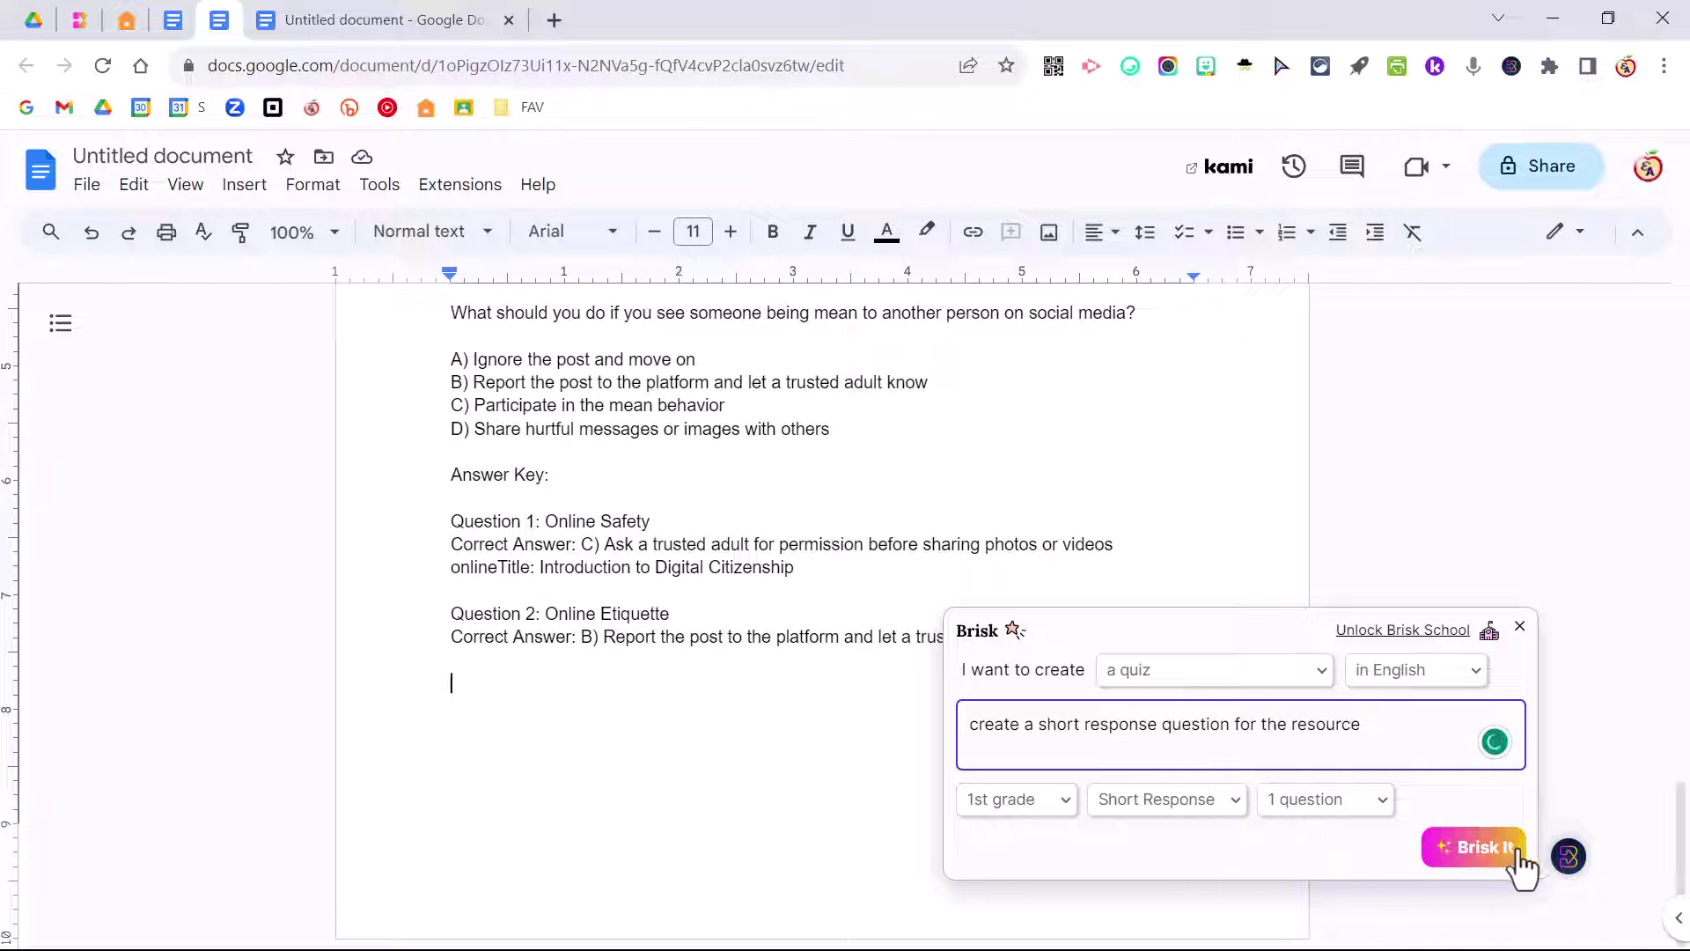
click(1508, 852)
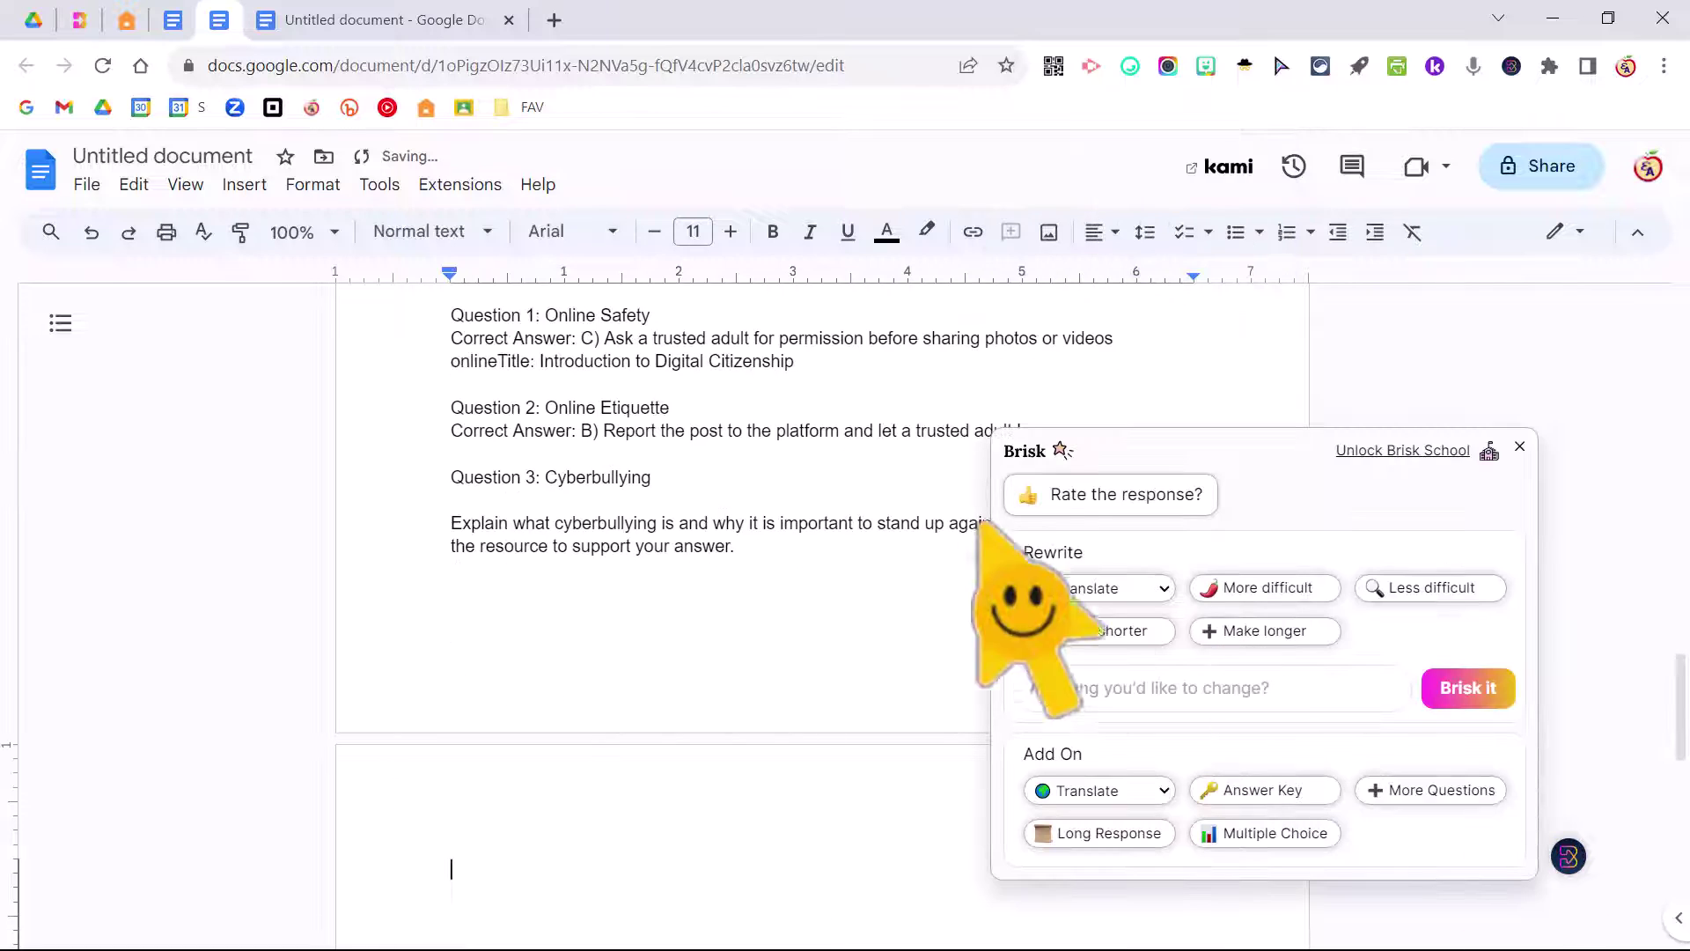
Step: Cut the Question 3: Cyberbullying block and paste it after Question 2's option D
drag(755, 558, 423, 472)
key(ctrl+c)
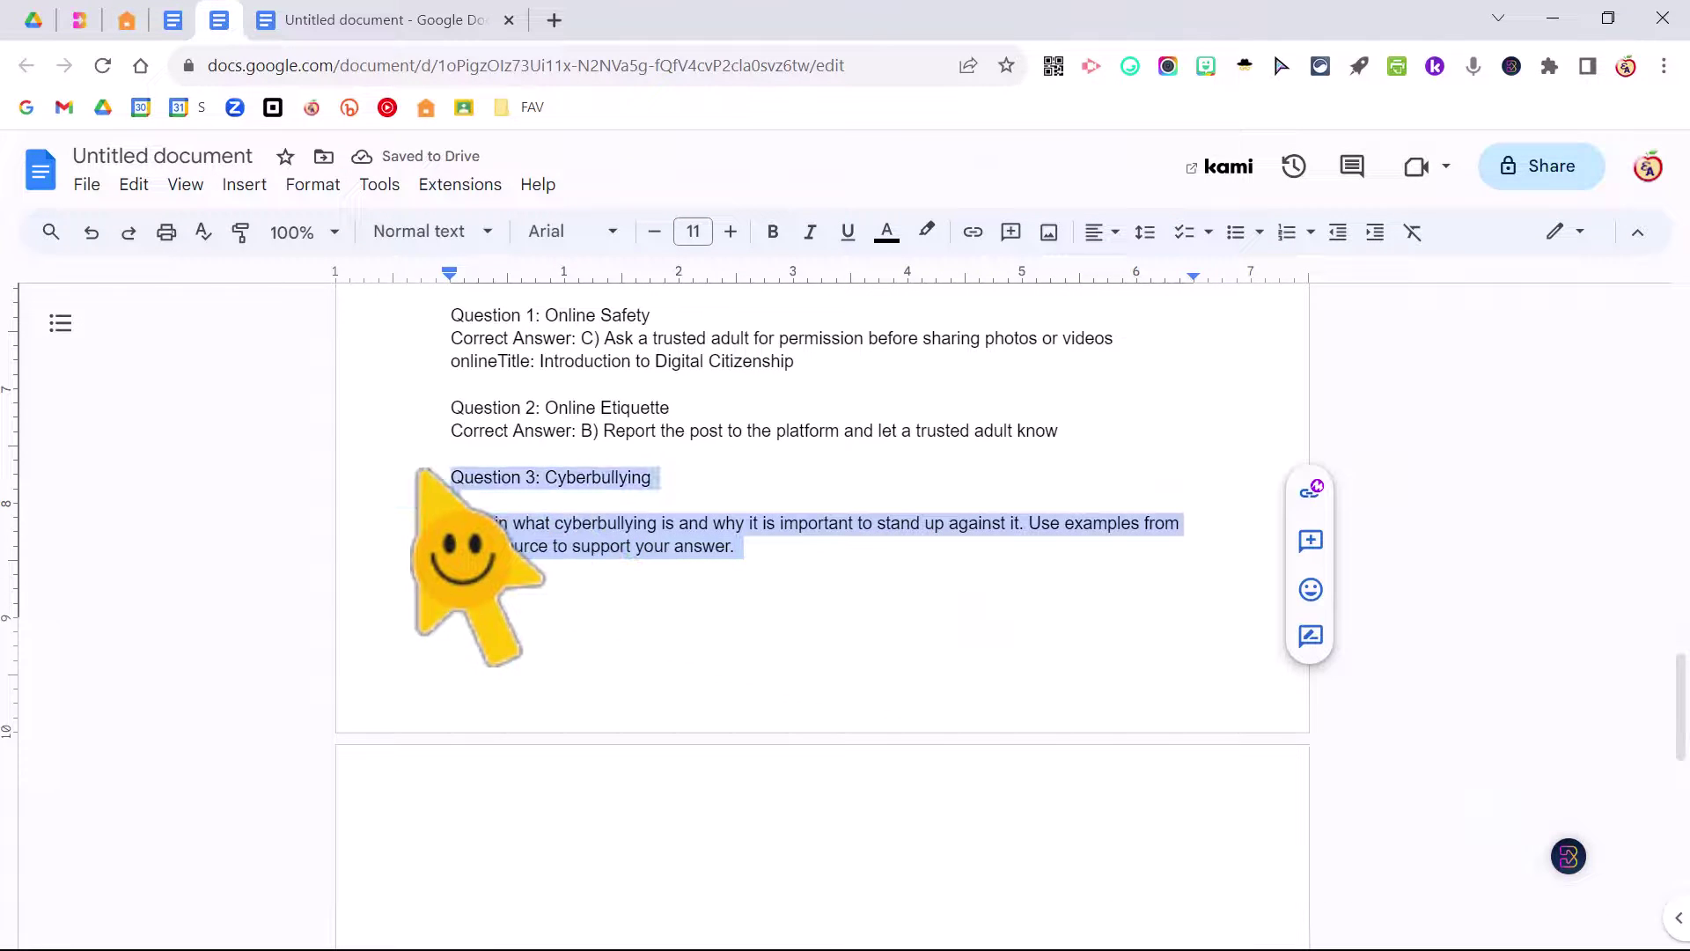
scroll(616, 546, up, 1)
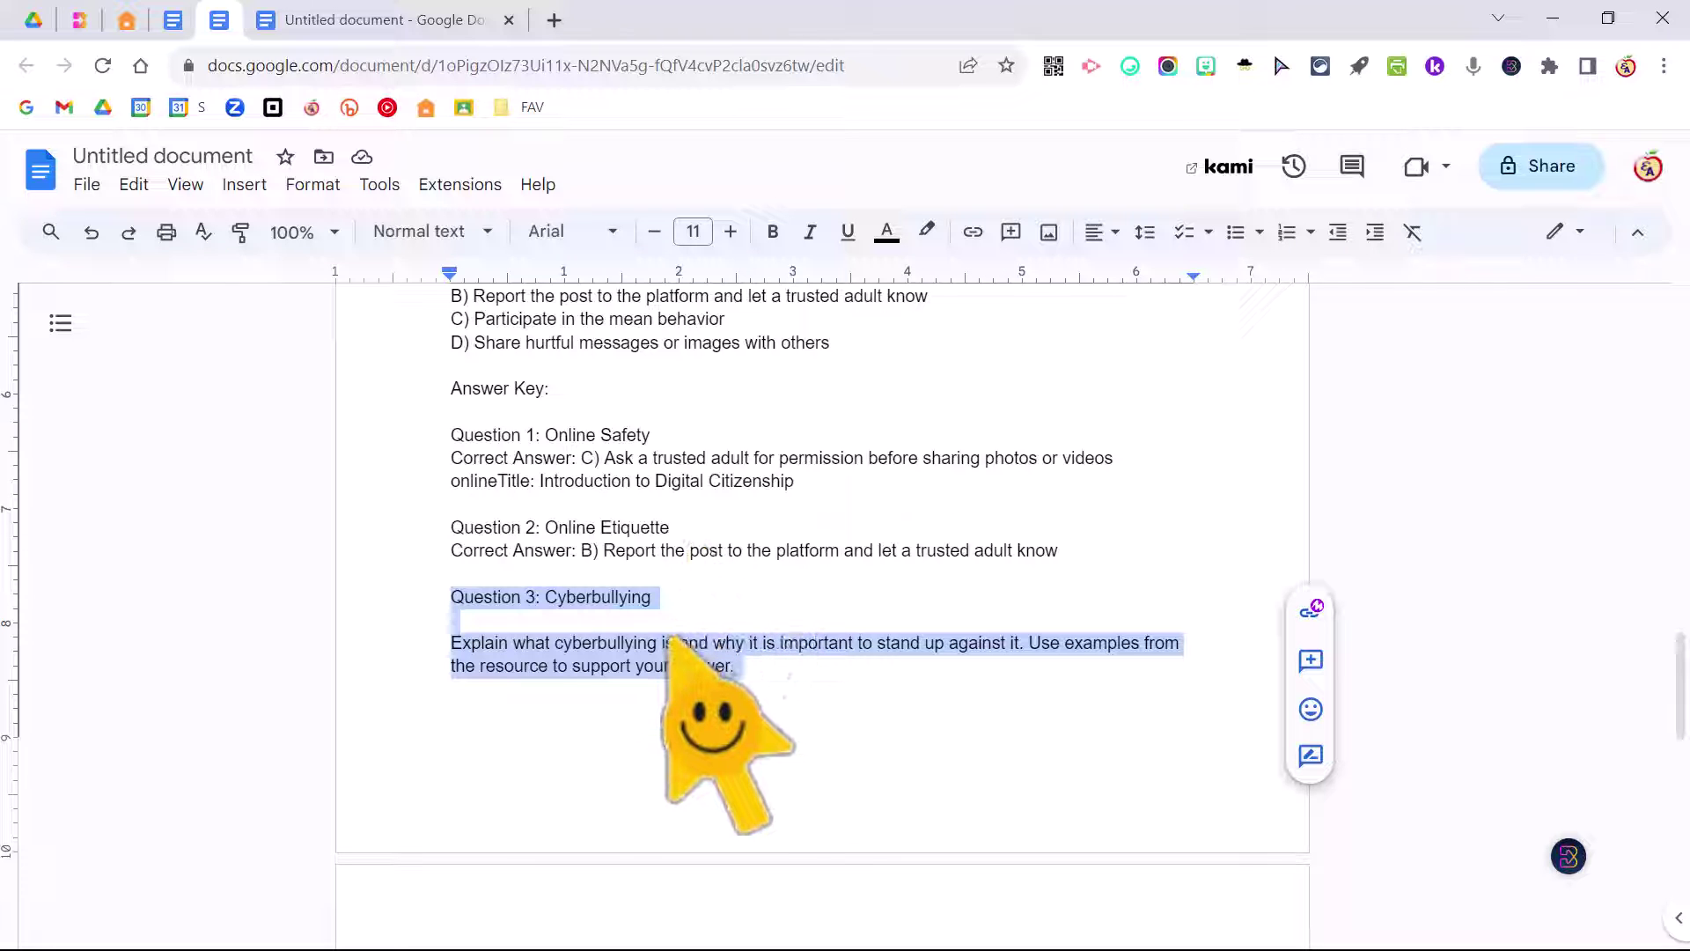
scroll(619, 608, up, 2)
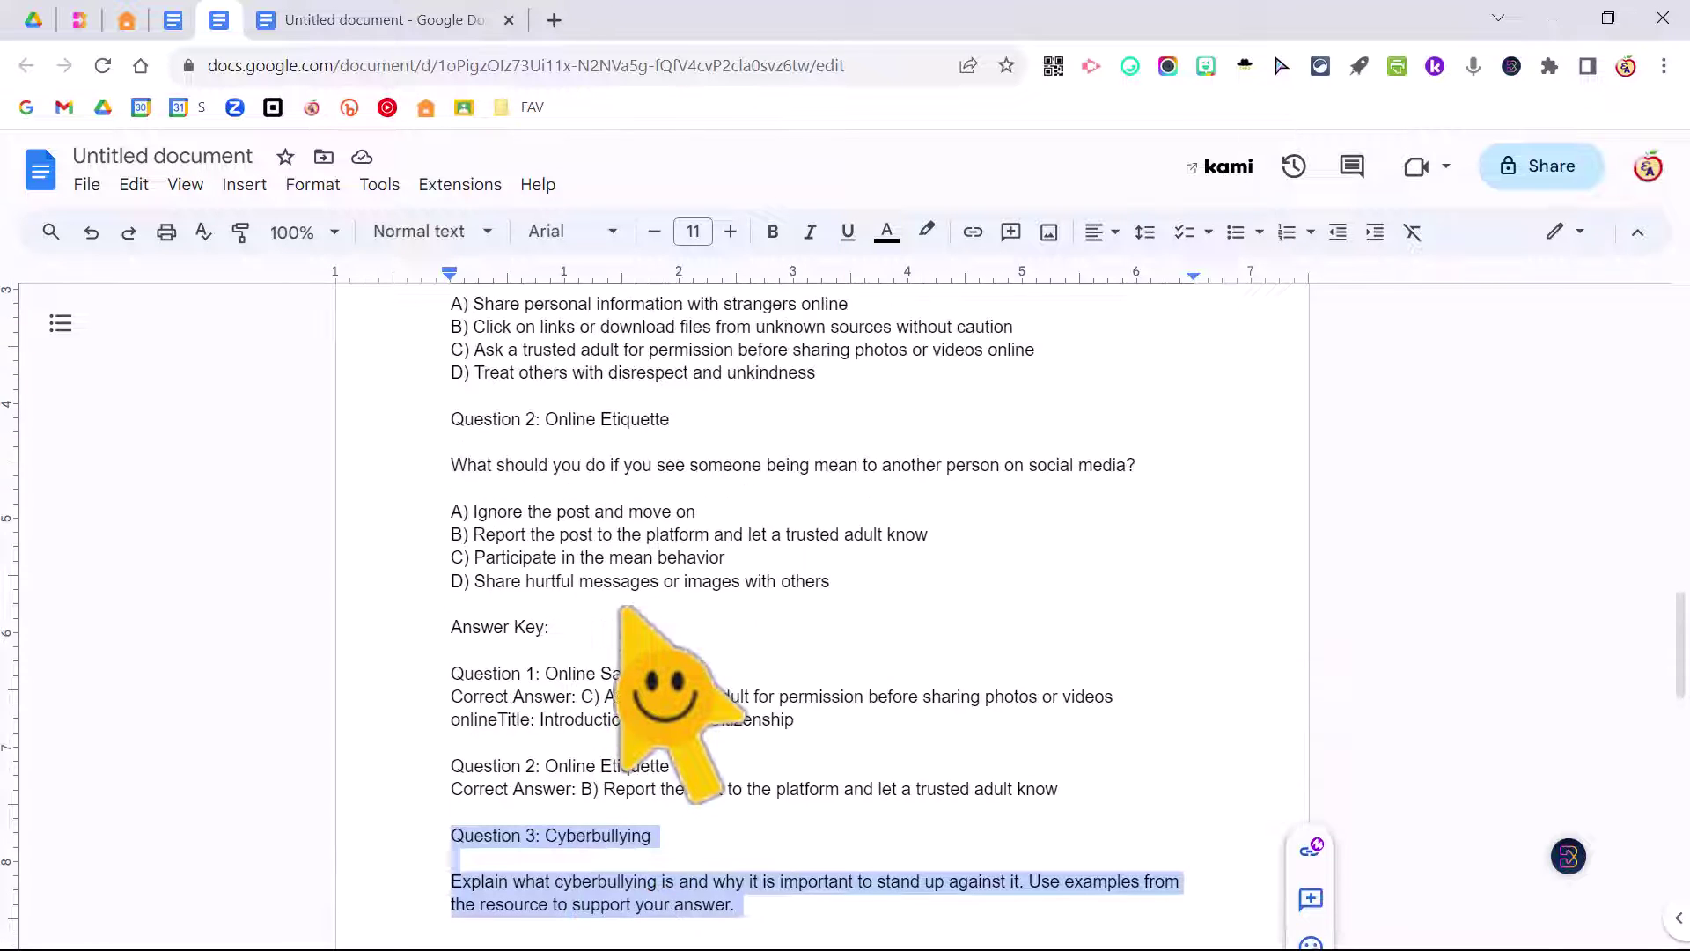
scroll(620, 616, down, 2)
right_click(620, 620)
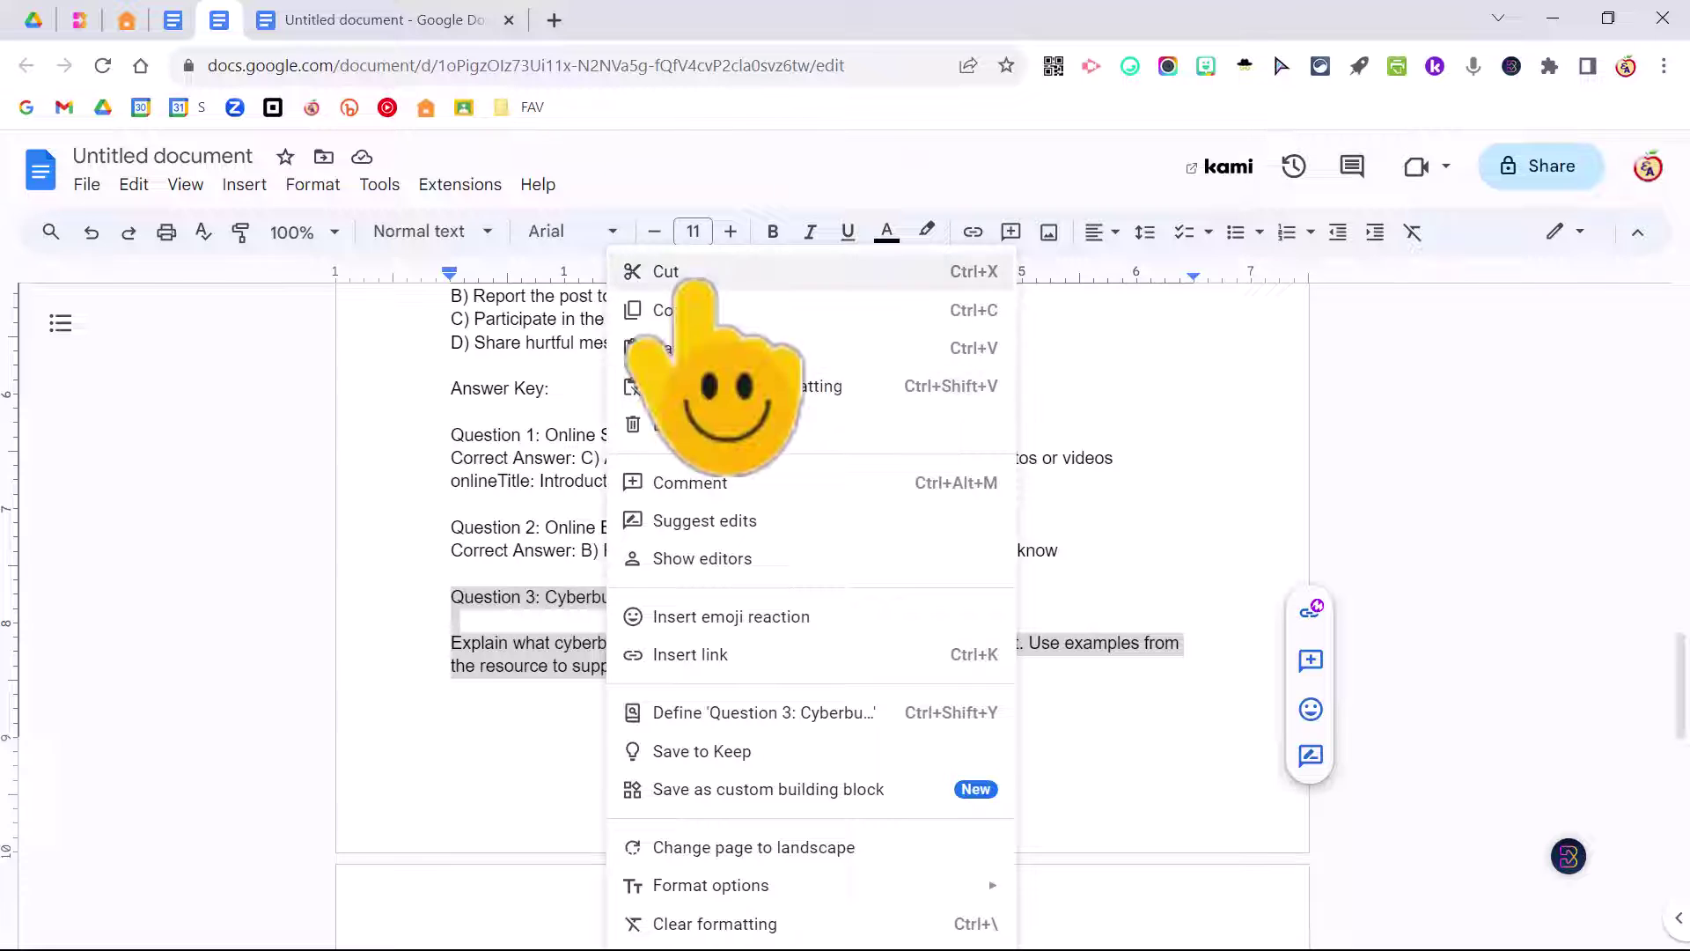
click(656, 272)
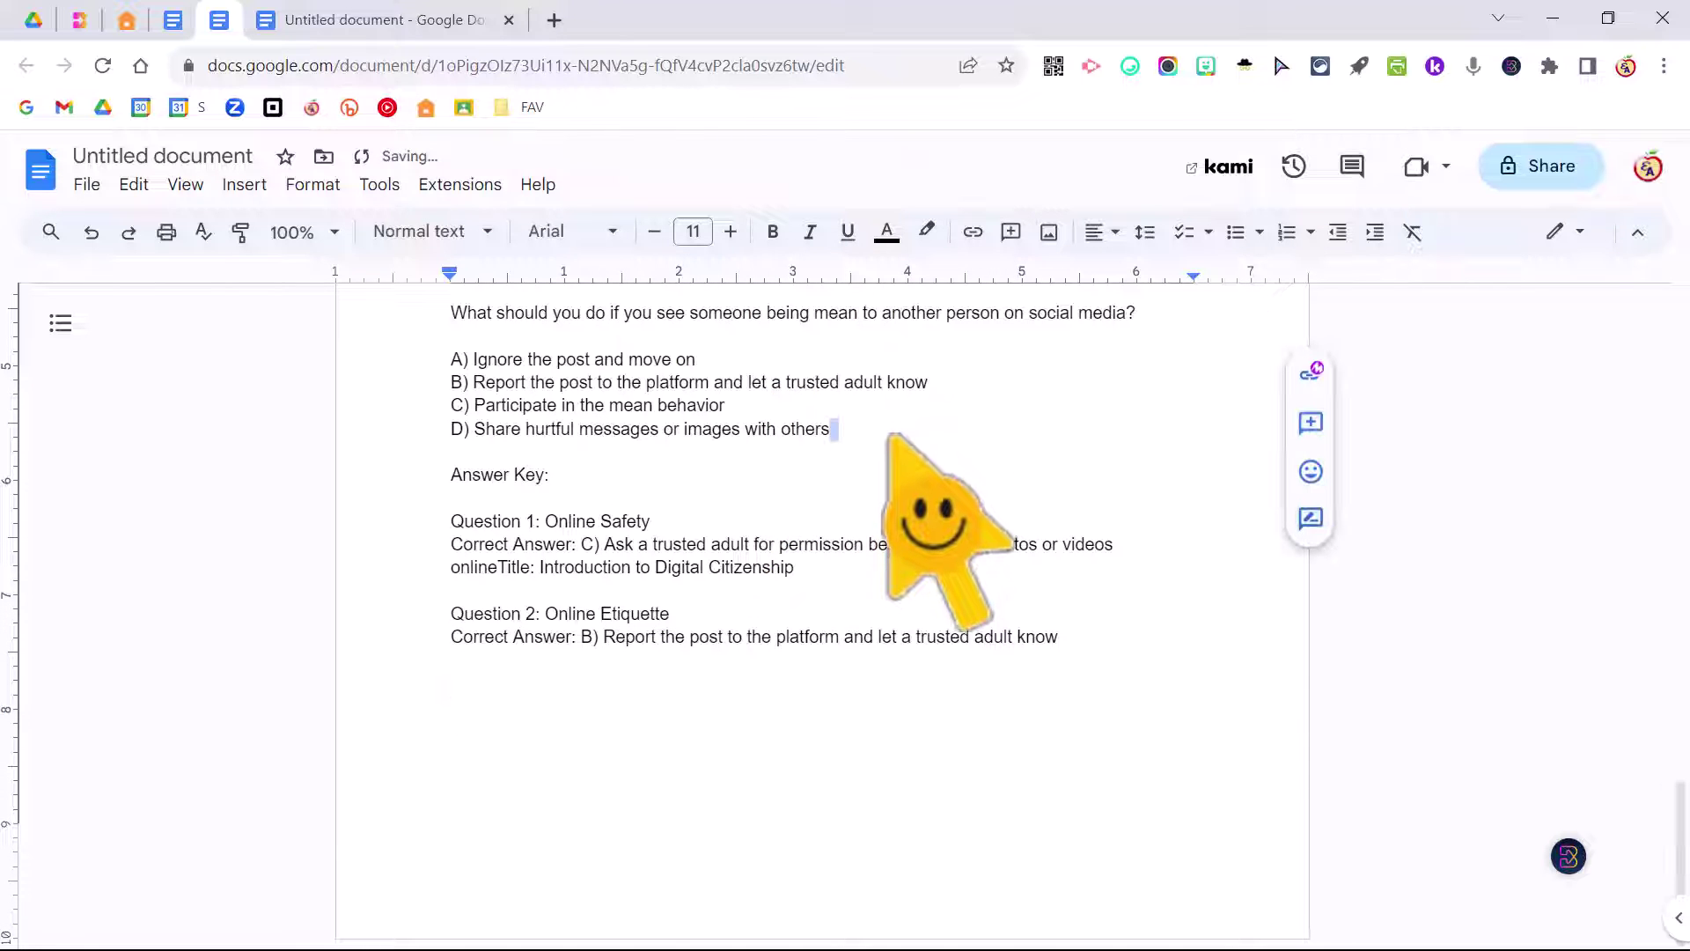
key(Return)
key(Return)
key(ctrl+v)
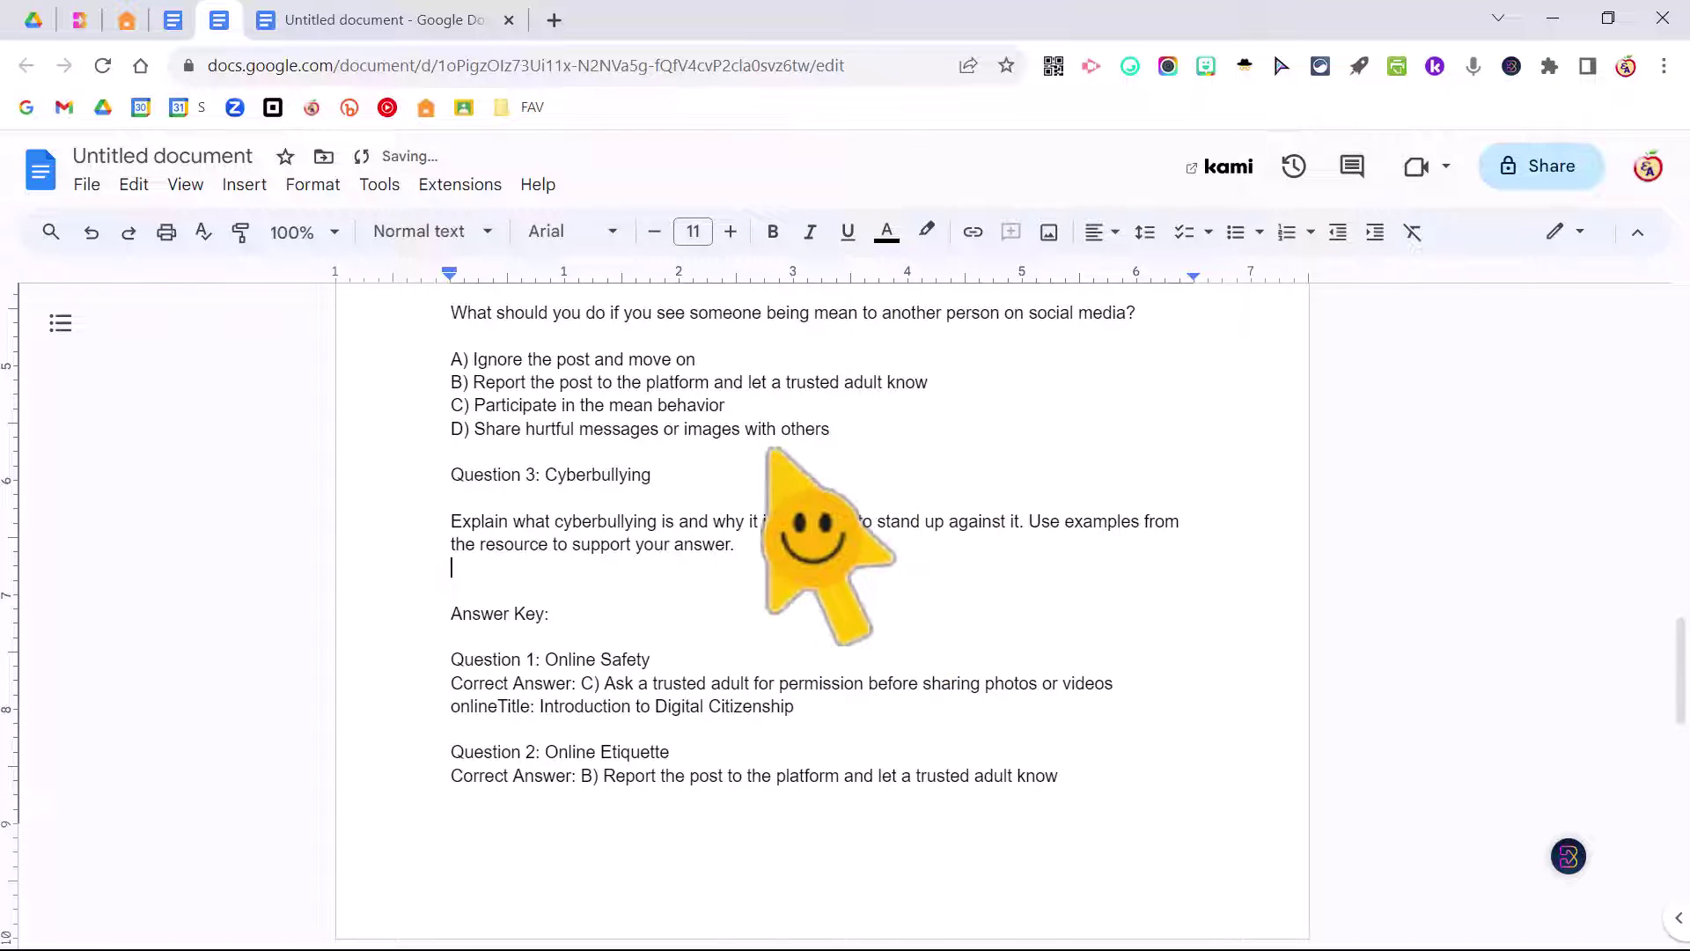
scroll(1012, 682, down, 1)
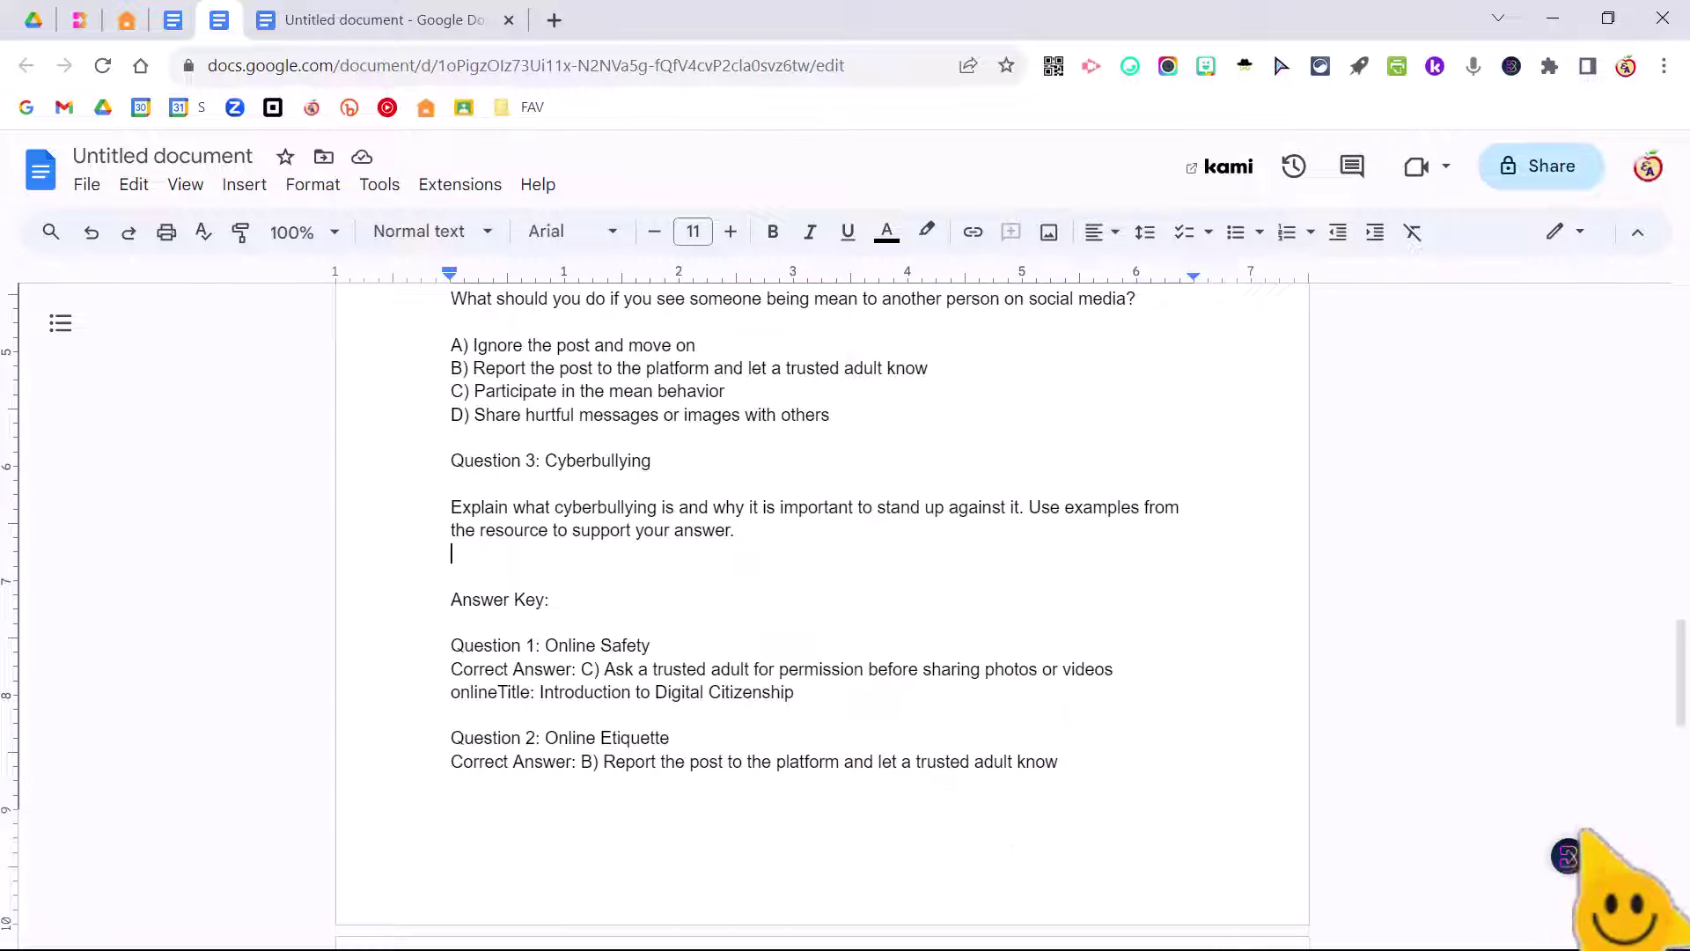
Step: Reopen Write with Brisk and browse the 'I want to create' content type list
mouse_move(1568, 856)
click(1174, 797)
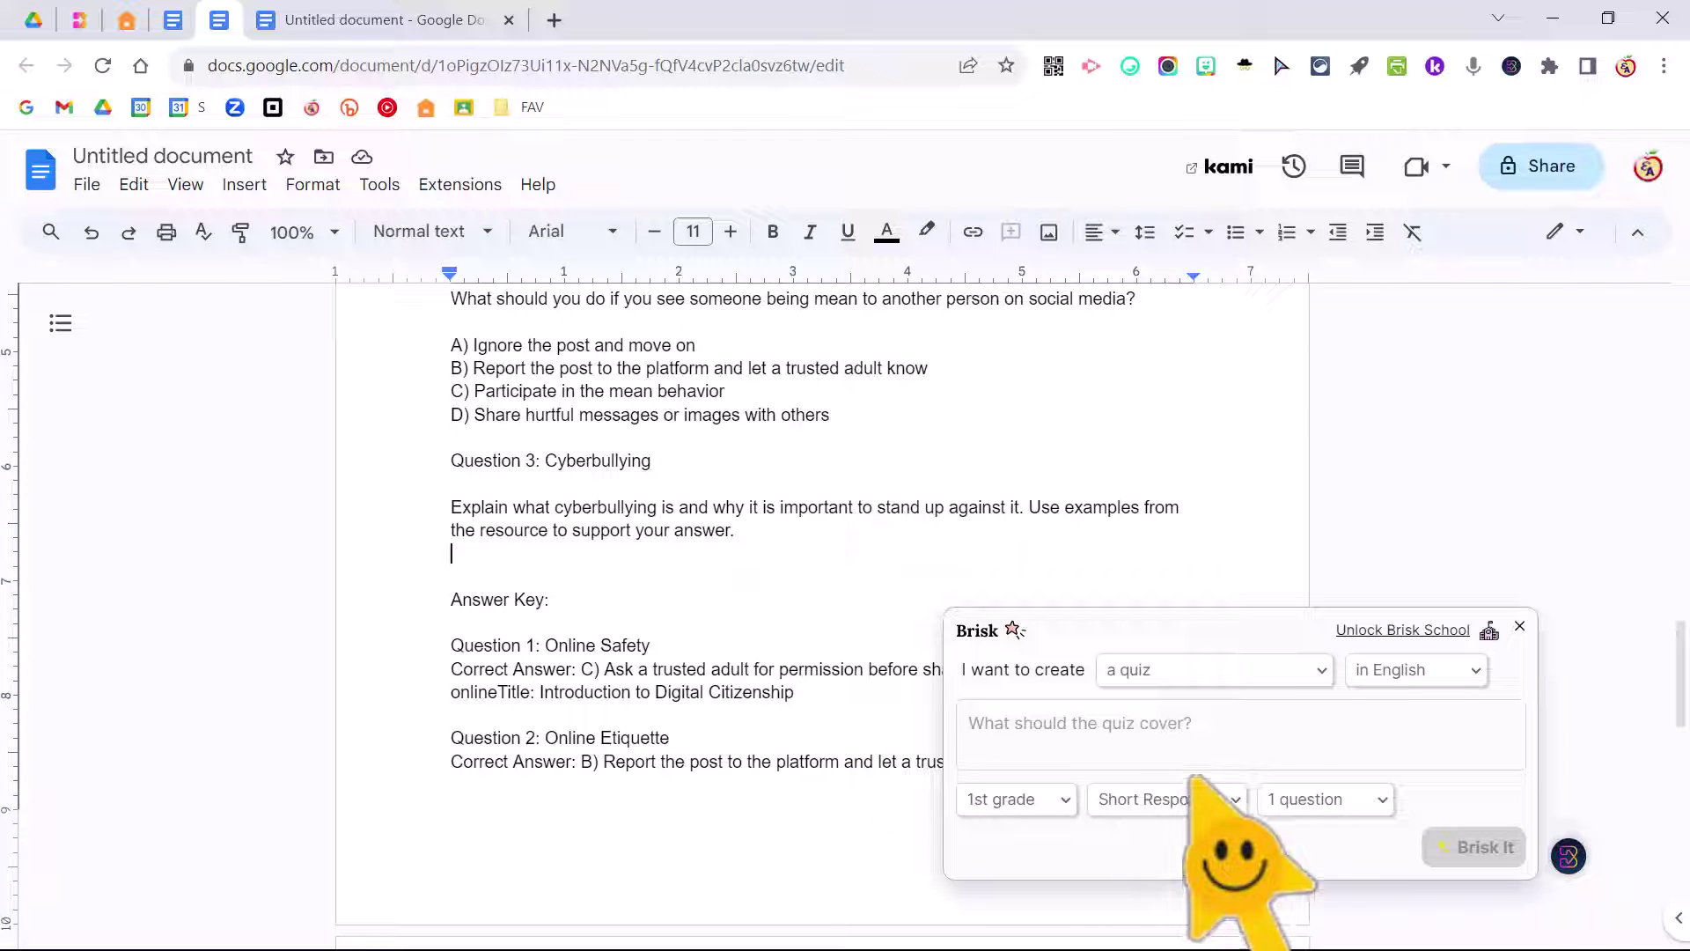
click(1204, 663)
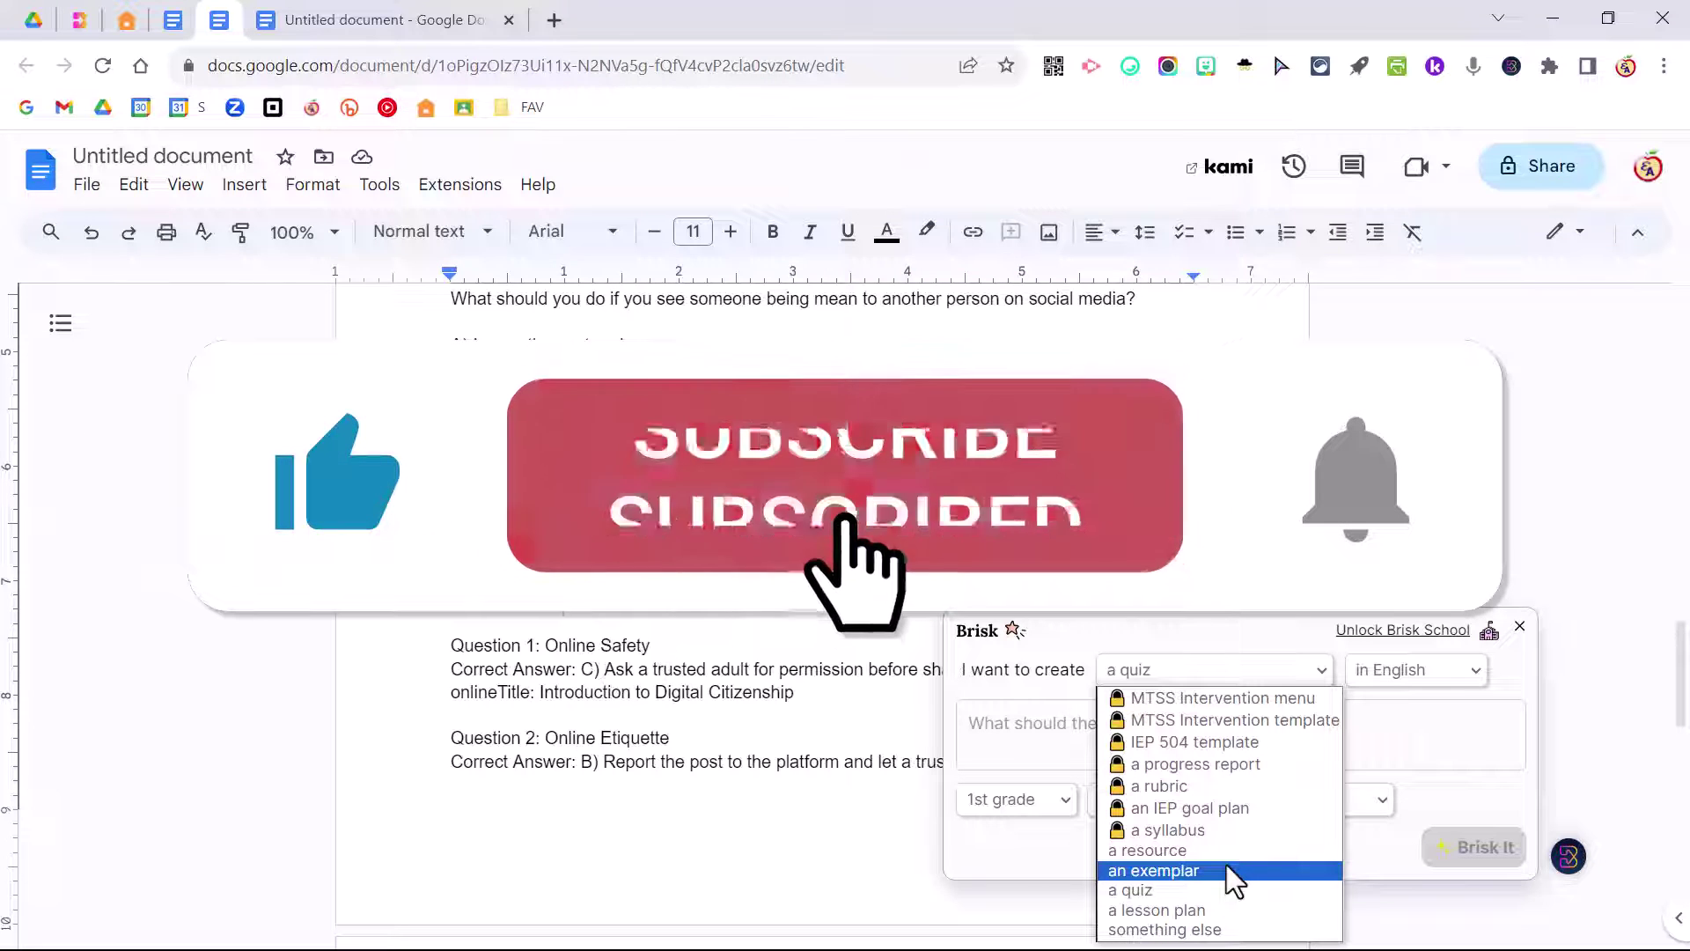
key(Up)
key(Up)
key(Up)
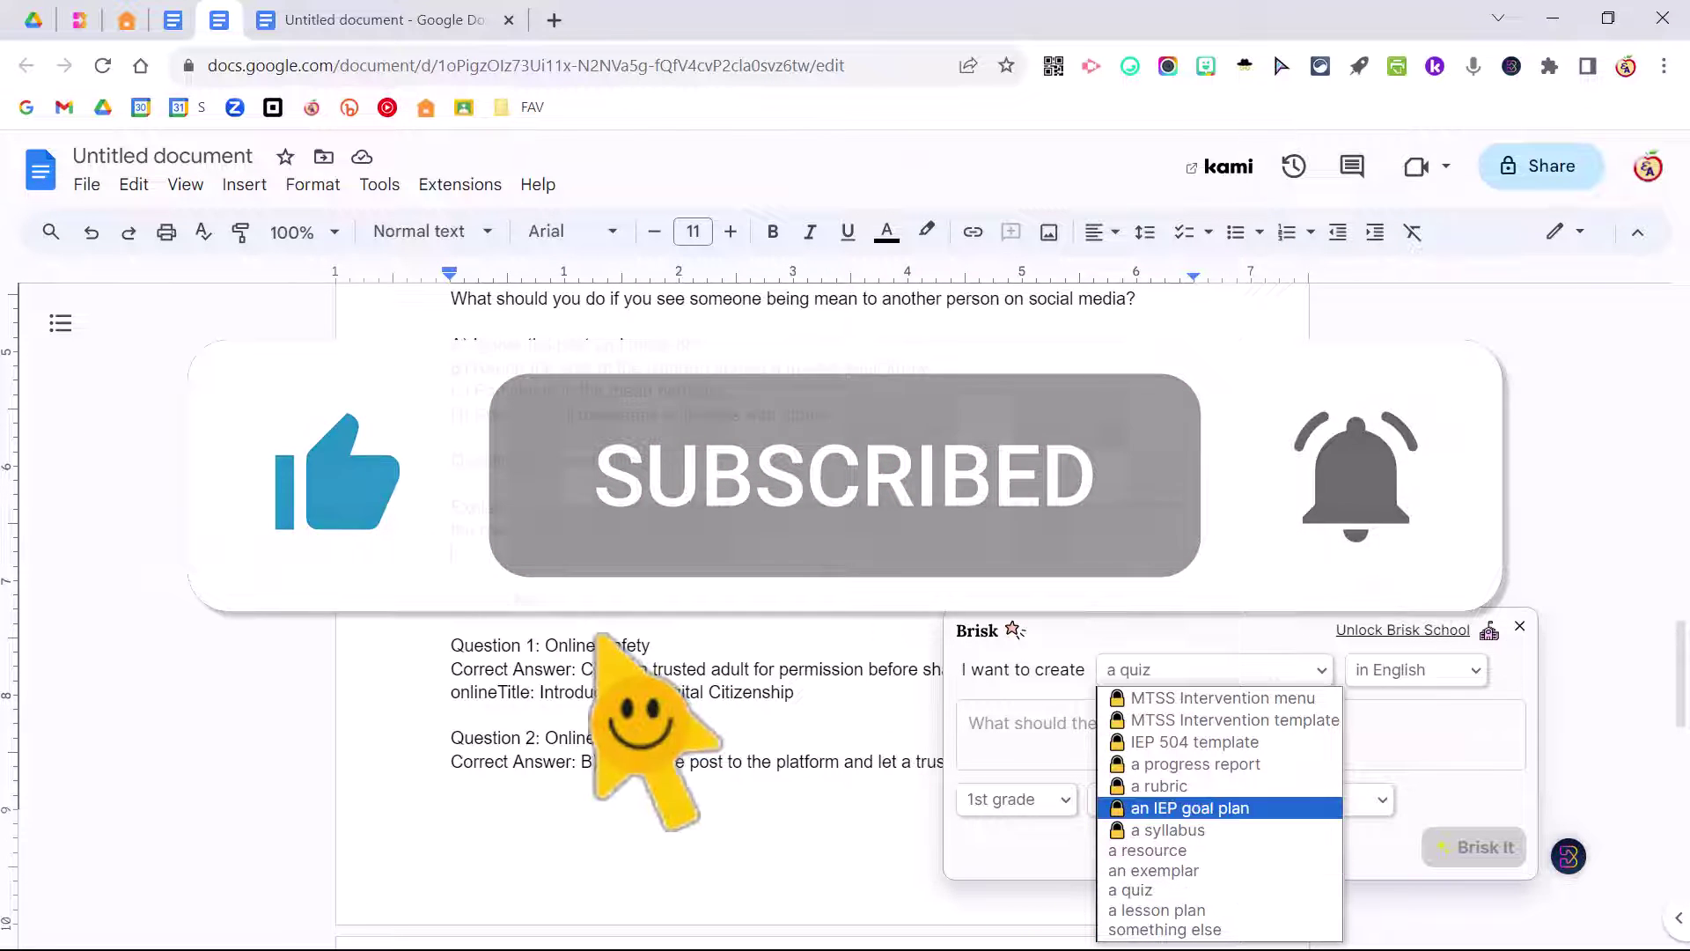